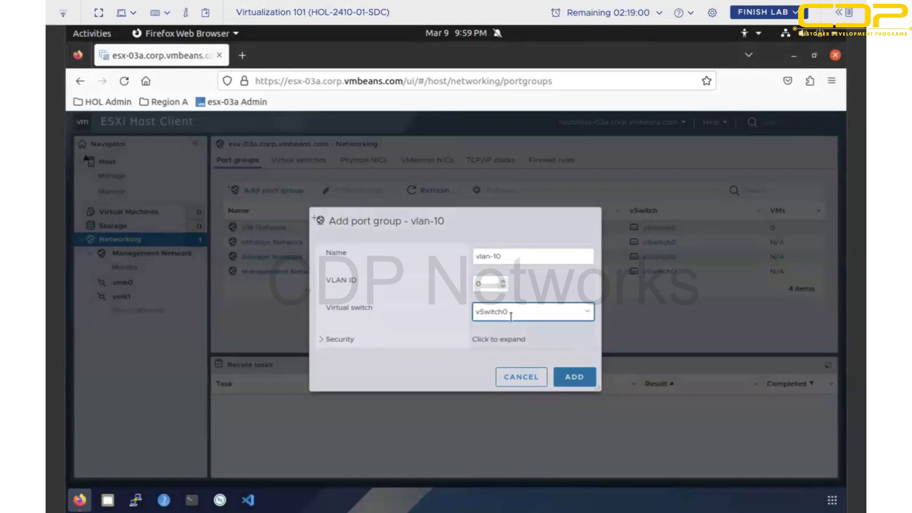
Expand the new vlan-10 port group's Security settings and review Promiscuous mode, MAC address changes and Forged transmits.
{"action": "left_click", "coordinate": [327, 343]}
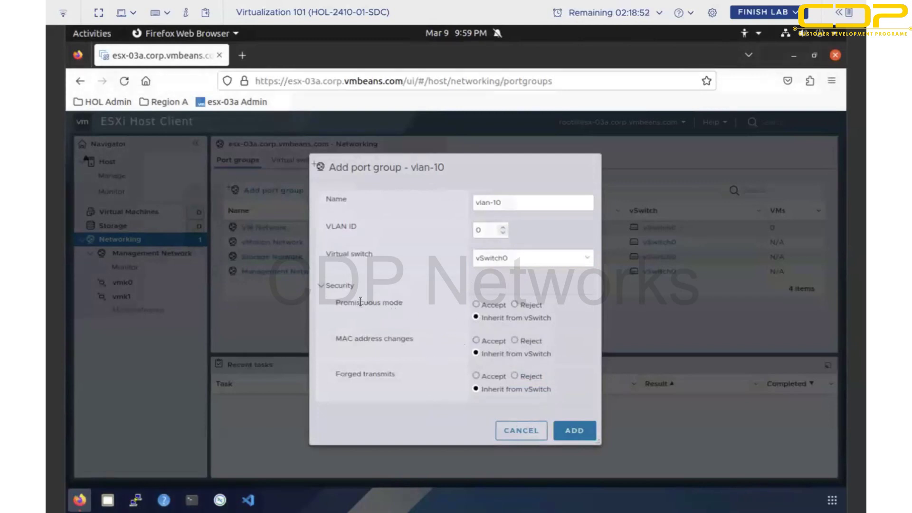
{"action": "left_click_drag", "start_coordinate": [406, 304], "coordinate": [334, 306]}
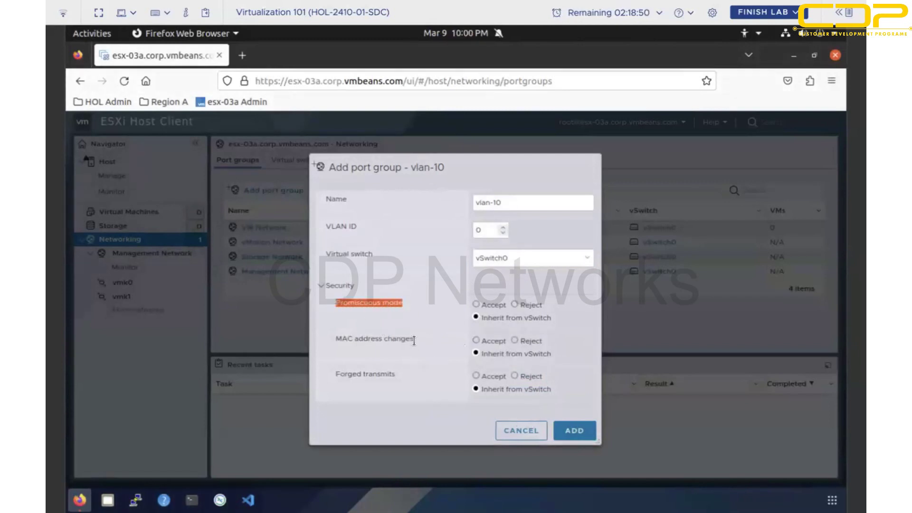
{"action": "triple_click", "coordinate": [381, 337]}
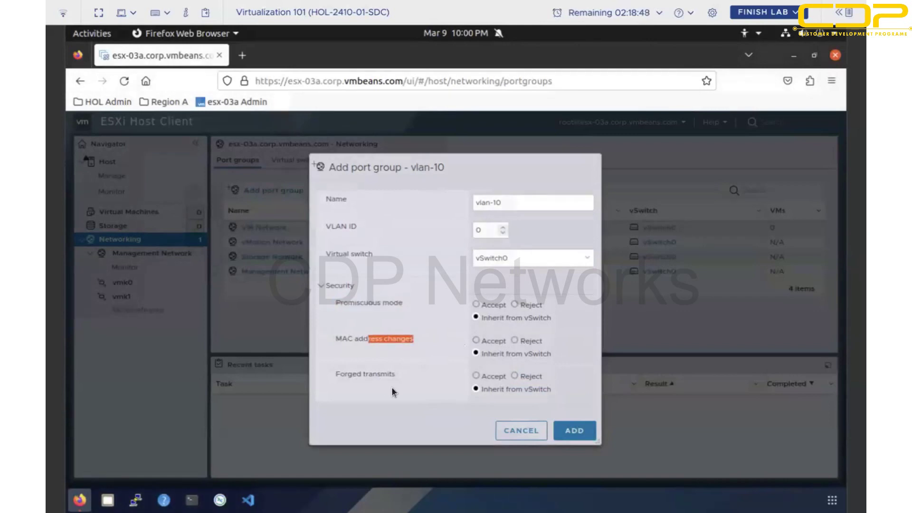
{"action": "left_click_drag", "start_coordinate": [396, 376], "coordinate": [332, 369]}
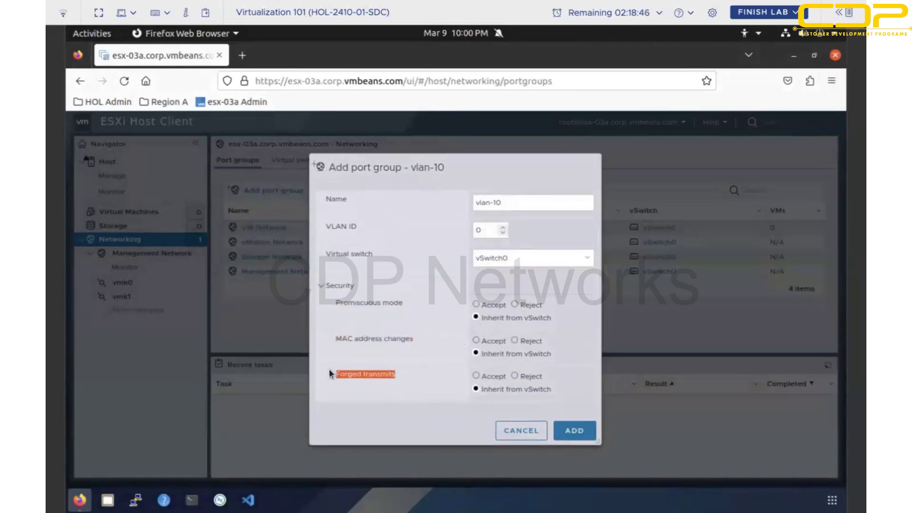
Look at the NSX-T installation article in the other browser tab and return to the full-screen lab console.
{"action": "left_click", "coordinate": [98, 18]}
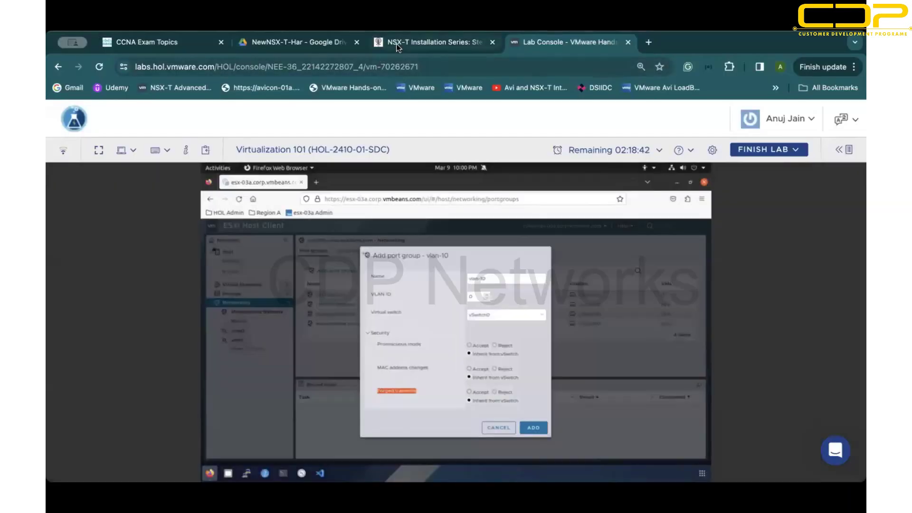
{"action": "left_click", "coordinate": [396, 44]}
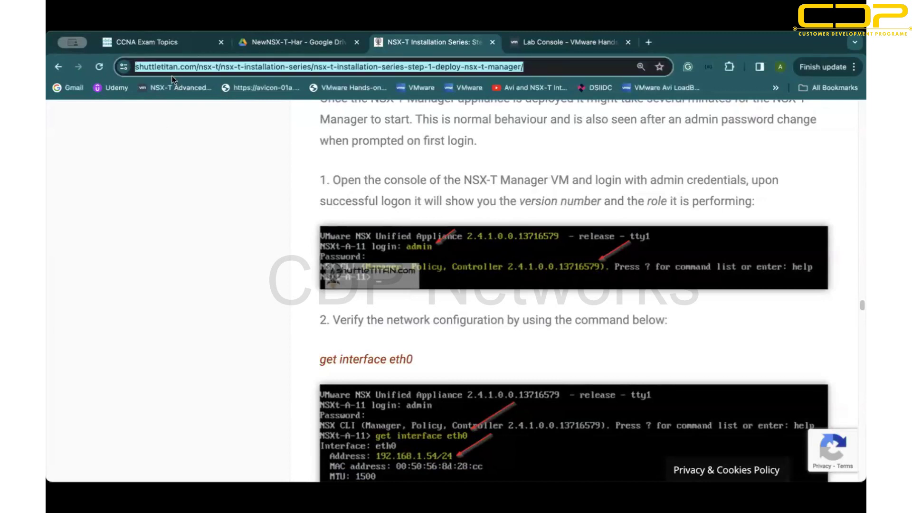
{"action": "left_click", "coordinate": [541, 45]}
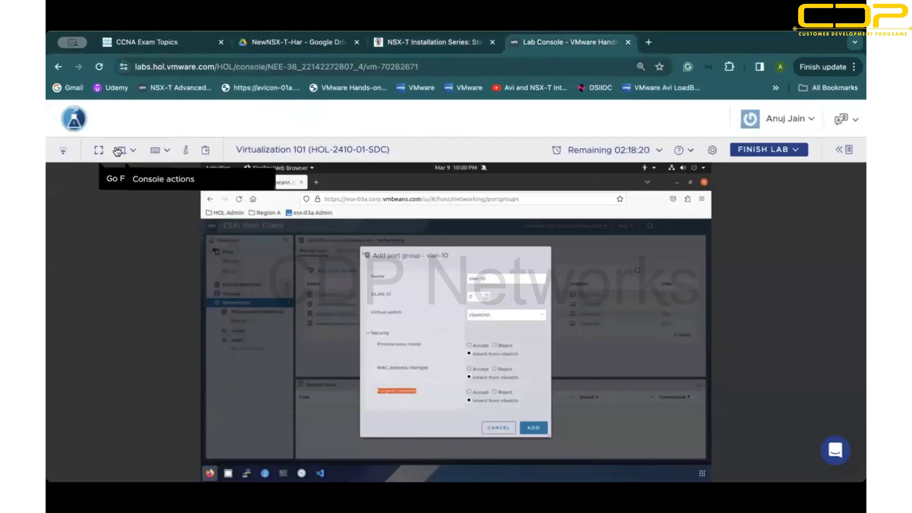
{"action": "left_click", "coordinate": [99, 150]}
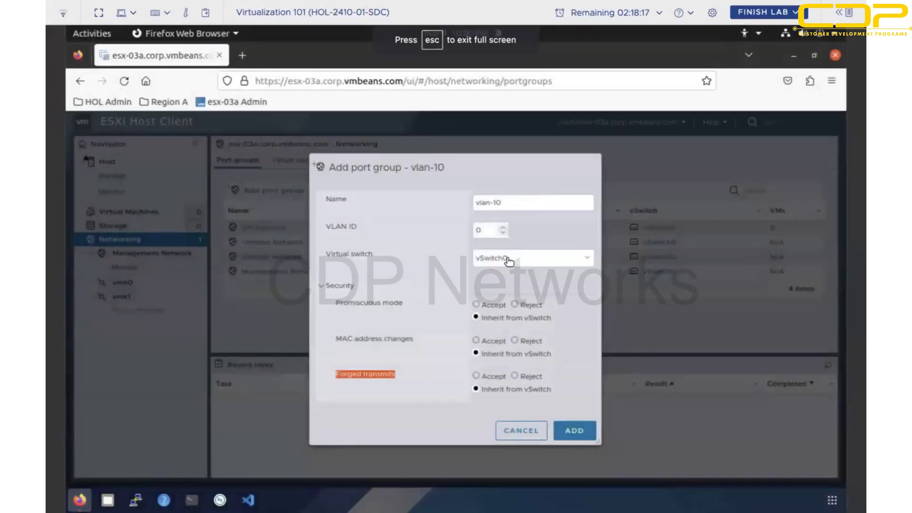
Check which virtual switches are available for the port group and reread the MAC address changes and Forged transmits policies.
{"action": "left_click", "coordinate": [484, 259]}
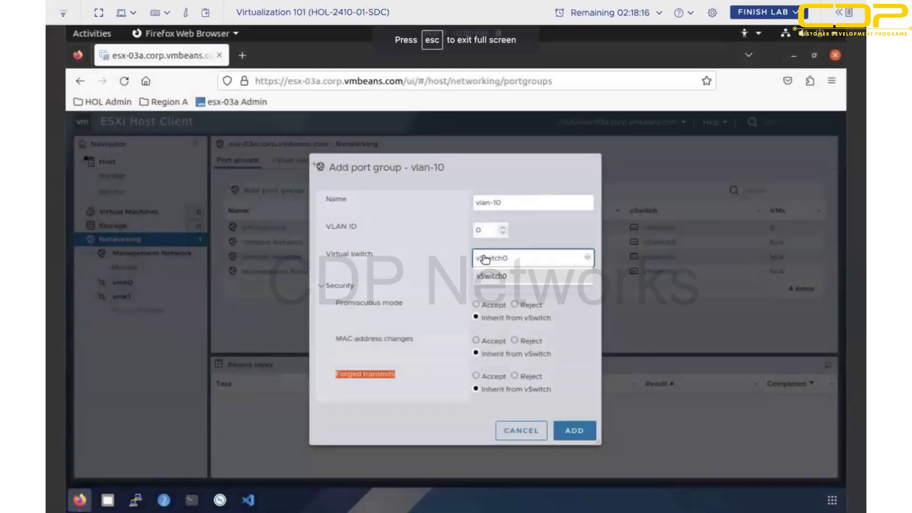
{"action": "left_click", "coordinate": [482, 236]}
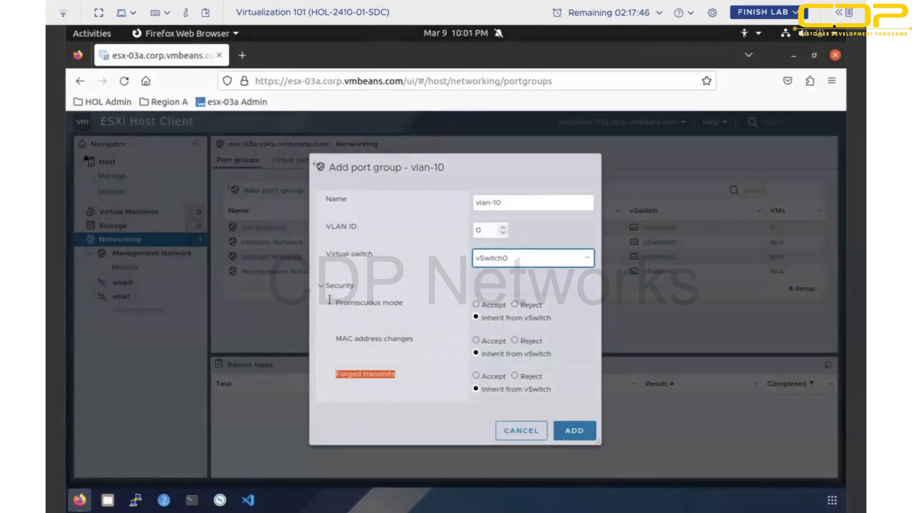
{"action": "triple_click", "coordinate": [373, 332]}
{"action": "left_click_drag", "start_coordinate": [380, 337], "coordinate": [415, 340]}
{"action": "left_click_drag", "start_coordinate": [345, 375], "coordinate": [411, 374]}
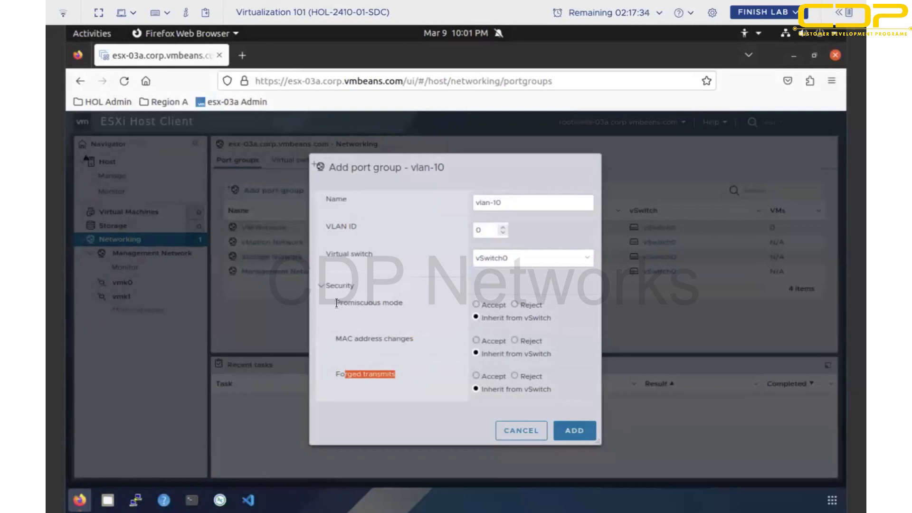
Try Accept and Reject for Promiscuous mode and restore it to Inherit from vSwitch.
{"action": "left_click_drag", "start_coordinate": [335, 303], "coordinate": [407, 305]}
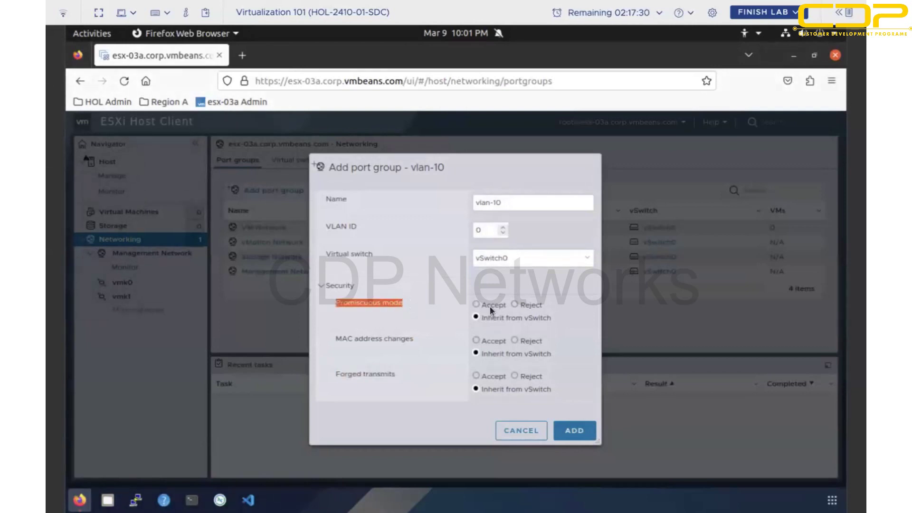
{"action": "left_click", "coordinate": [475, 303]}
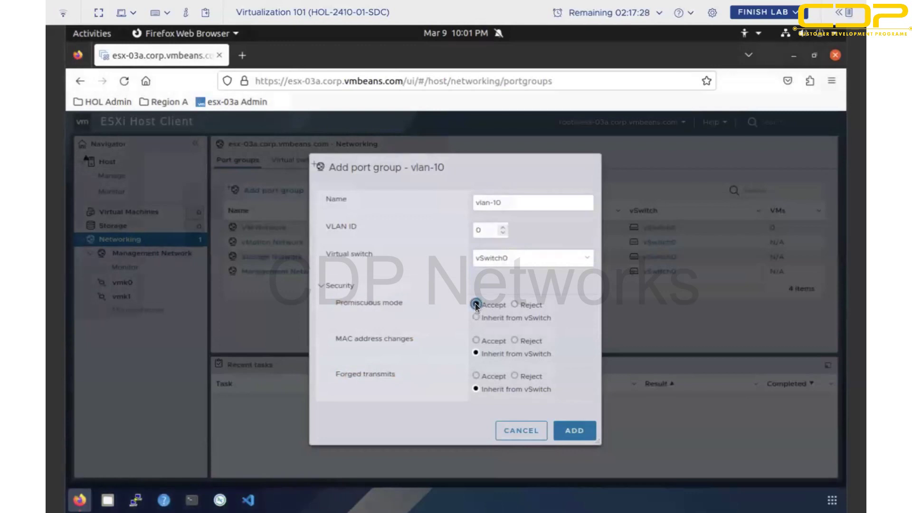
{"action": "left_click", "coordinate": [514, 304]}
{"action": "left_click_drag", "start_coordinate": [548, 322], "coordinate": [481, 319]}
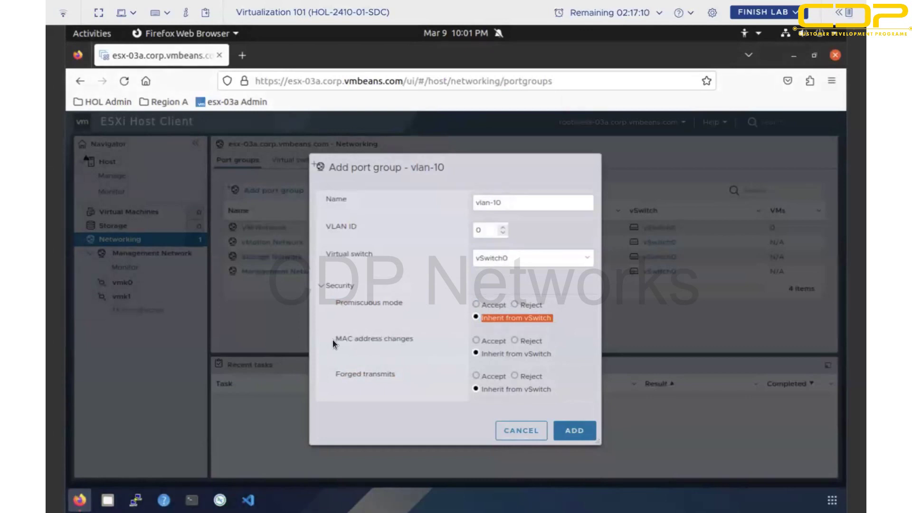
Try Accept and Reject for MAC address changes and restore the policy to Inherit from vSwitch.
{"action": "left_click_drag", "start_coordinate": [335, 339], "coordinate": [418, 340]}
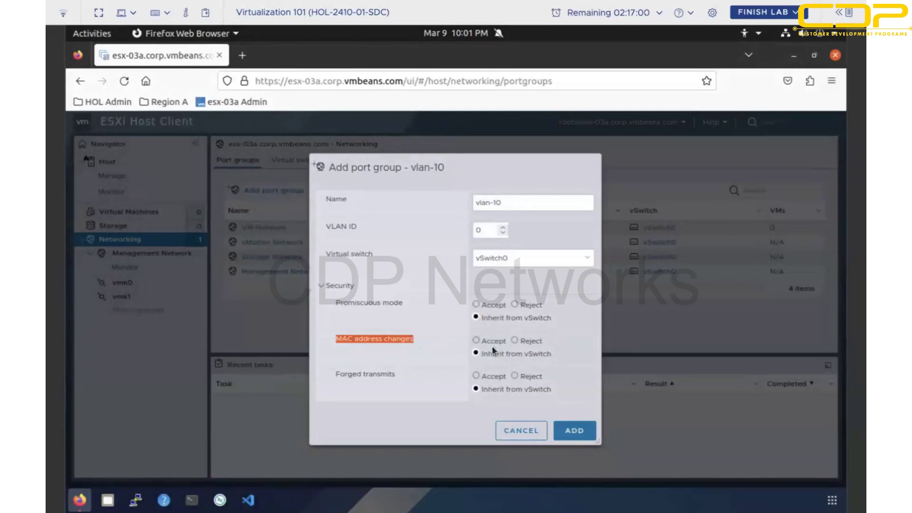
{"action": "left_click", "coordinate": [476, 341]}
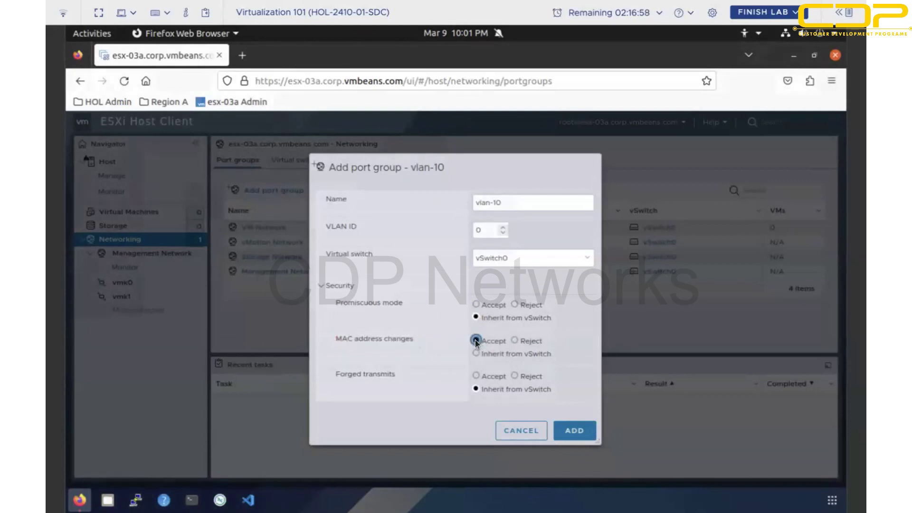
{"action": "left_click_drag", "start_coordinate": [335, 338], "coordinate": [417, 340]}
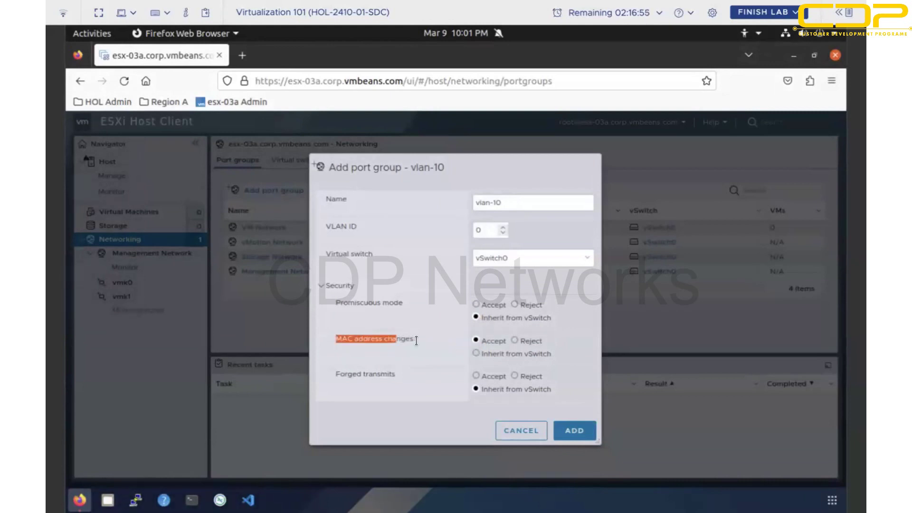
{"action": "left_click", "coordinate": [515, 340]}
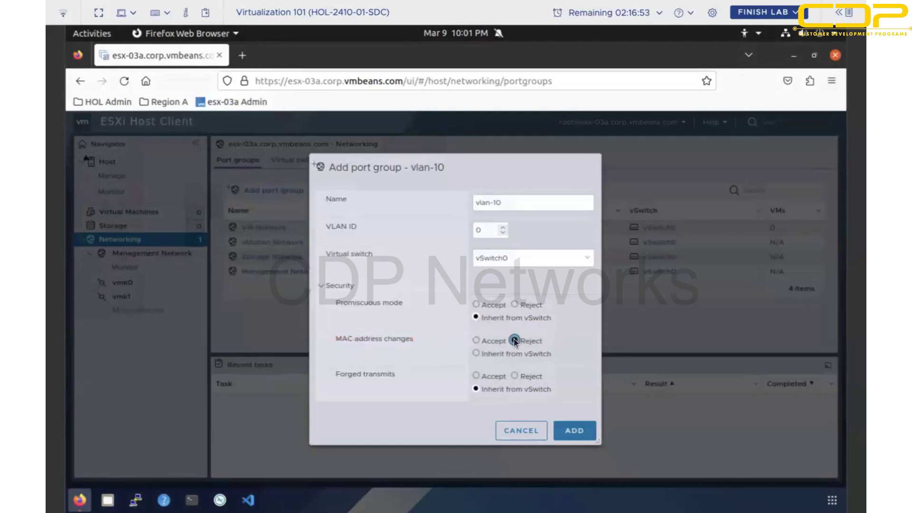
{"action": "left_click", "coordinate": [475, 353]}
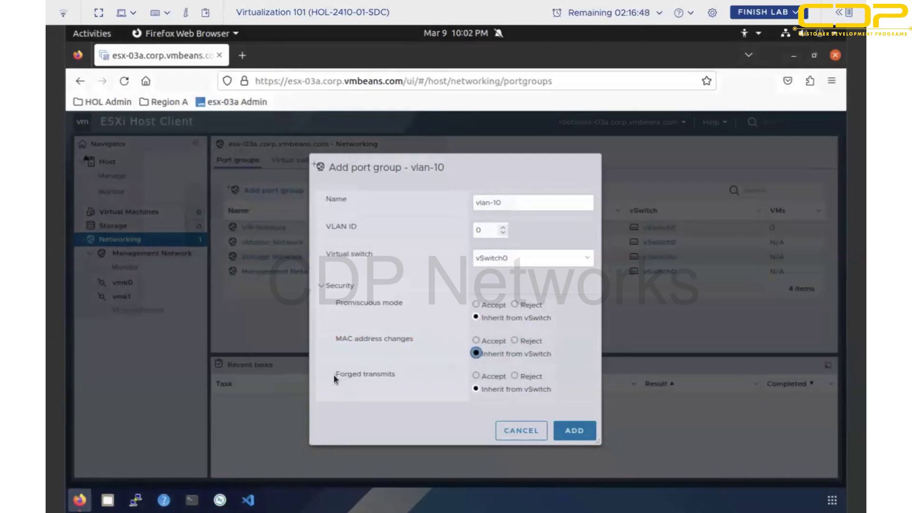
Try Accept and Reject for Forged transmits and restore the policy to Inherit from vSwitch.
{"action": "left_click_drag", "start_coordinate": [334, 374], "coordinate": [398, 373]}
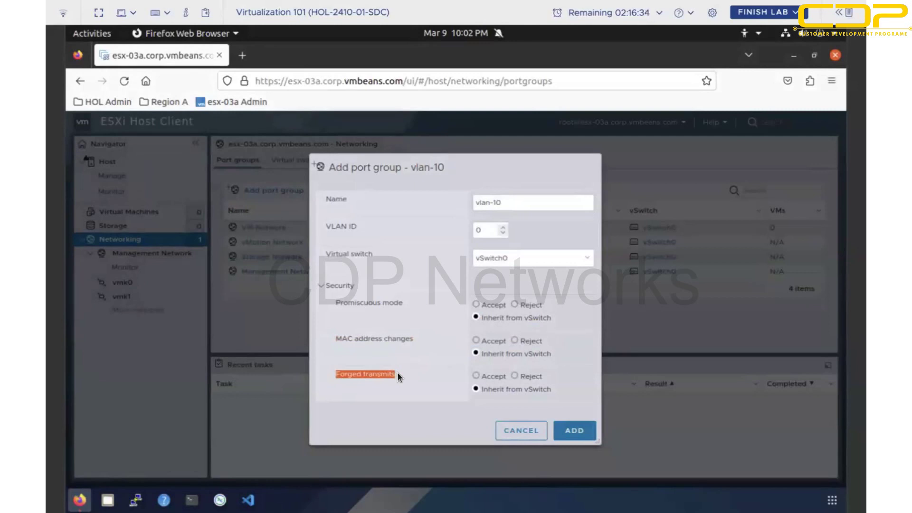
{"action": "left_click", "coordinate": [422, 373]}
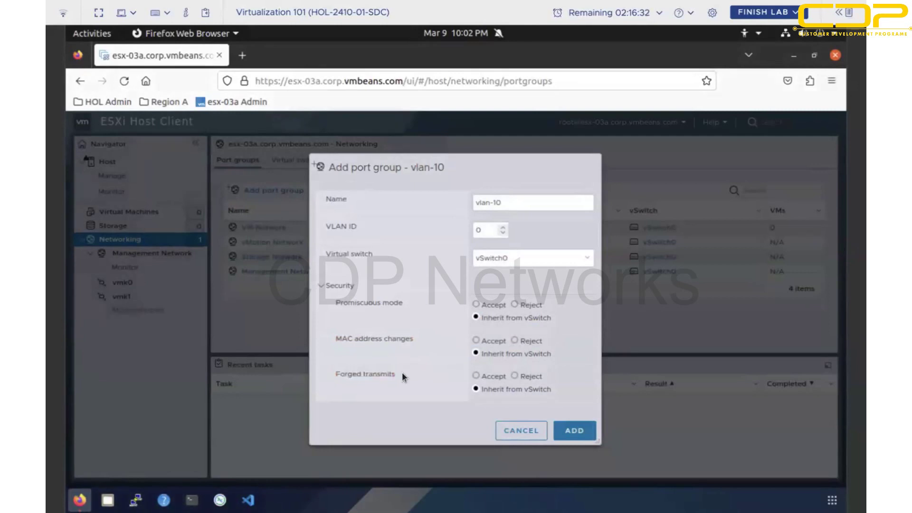
{"action": "left_click_drag", "start_coordinate": [335, 374], "coordinate": [398, 374]}
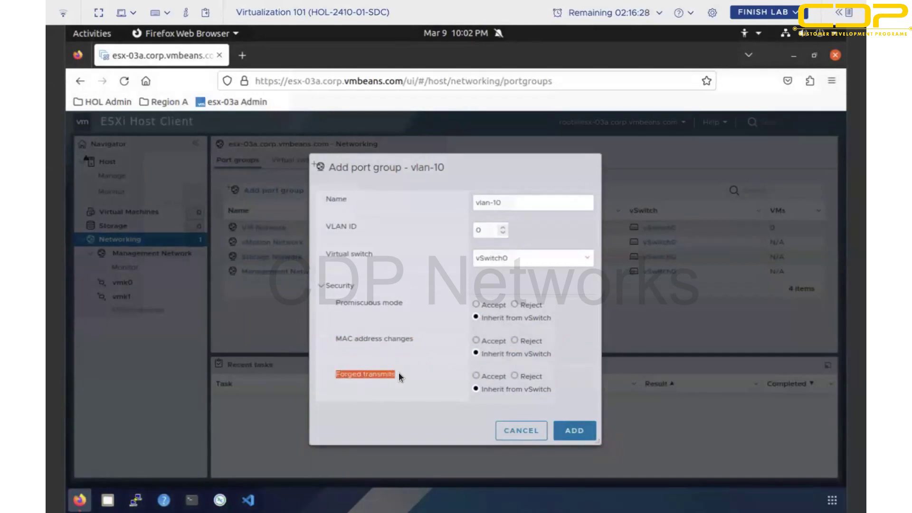
{"action": "left_click", "coordinate": [475, 375]}
{"action": "left_click", "coordinate": [515, 376]}
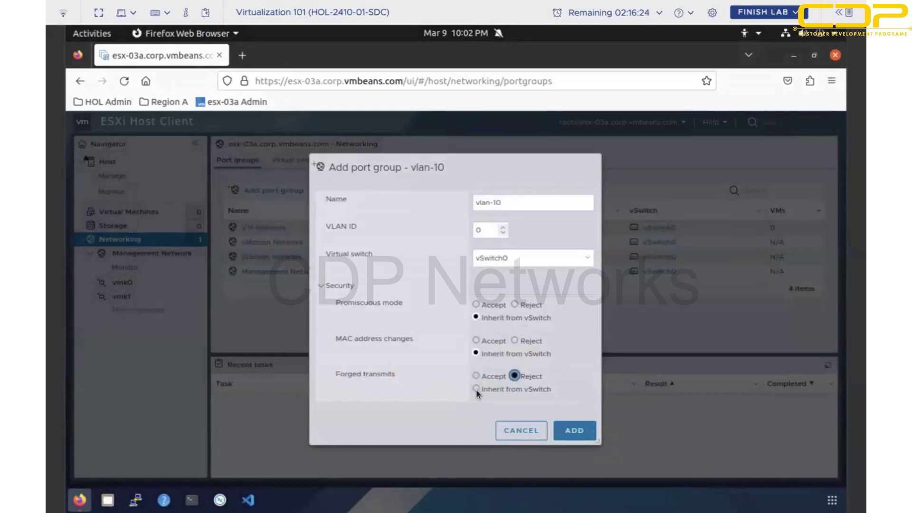
{"action": "left_click", "coordinate": [476, 388]}
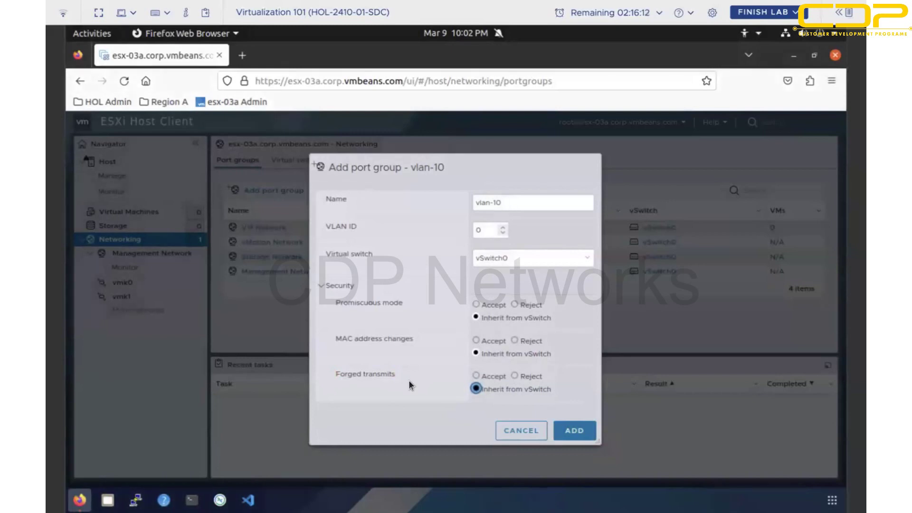
Set Promiscuous mode, MAC address changes and Forged transmits all to Reject and add the vlan-10 port group.
{"action": "left_click", "coordinate": [475, 339]}
{"action": "left_click", "coordinate": [475, 303]}
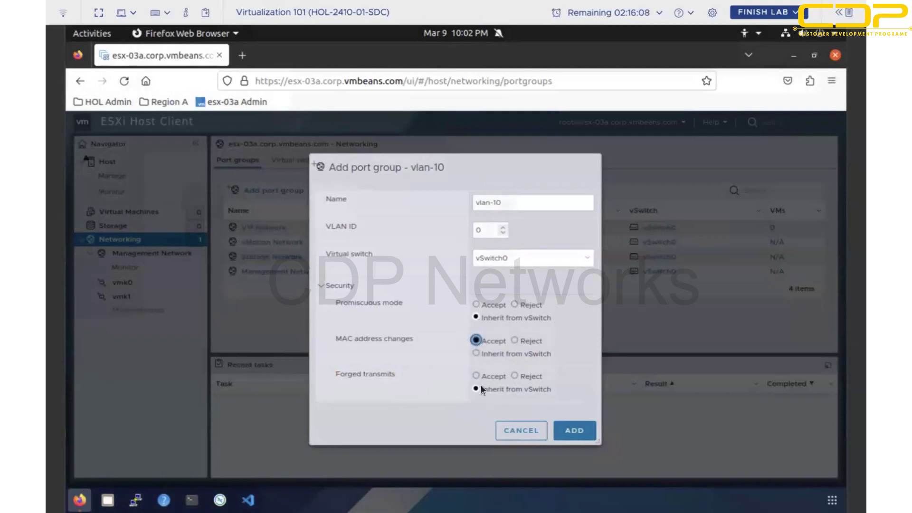
{"action": "left_click", "coordinate": [513, 376]}
{"action": "left_click", "coordinate": [515, 304]}
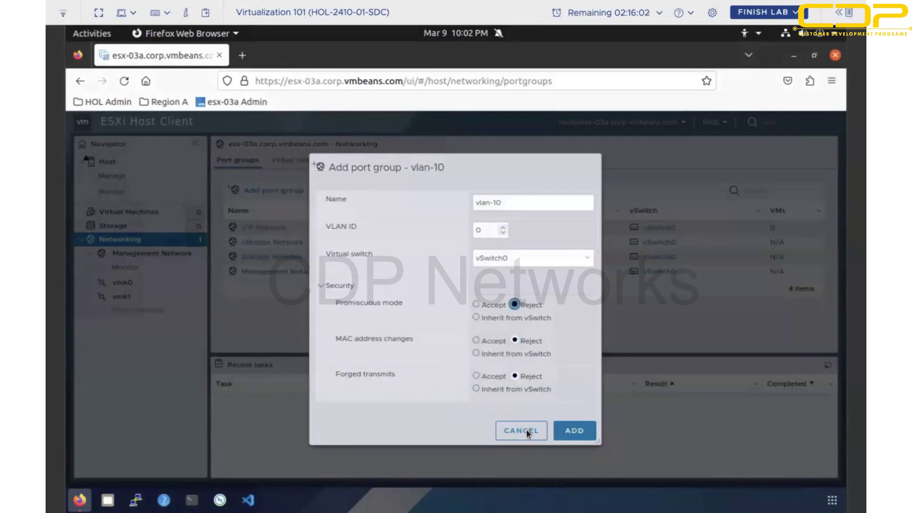
{"action": "left_click", "coordinate": [575, 431]}
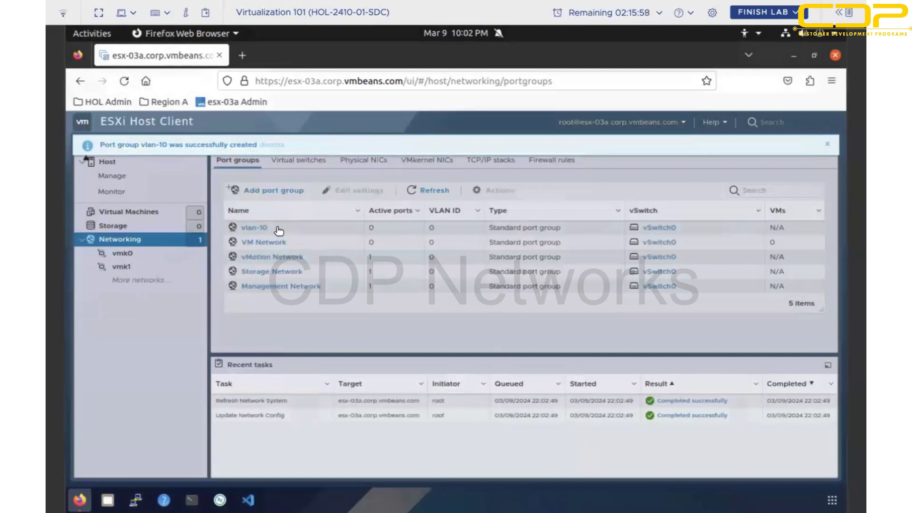
Check the host's virtual machine list and the active ports and VLAN ID of vlan-10 in the port group list.
{"action": "left_click", "coordinate": [279, 230]}
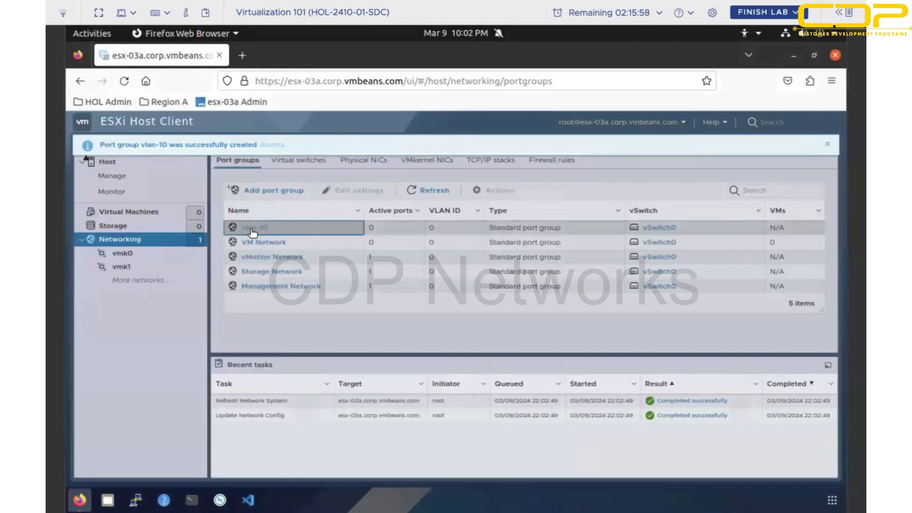
{"action": "left_click", "coordinate": [123, 212]}
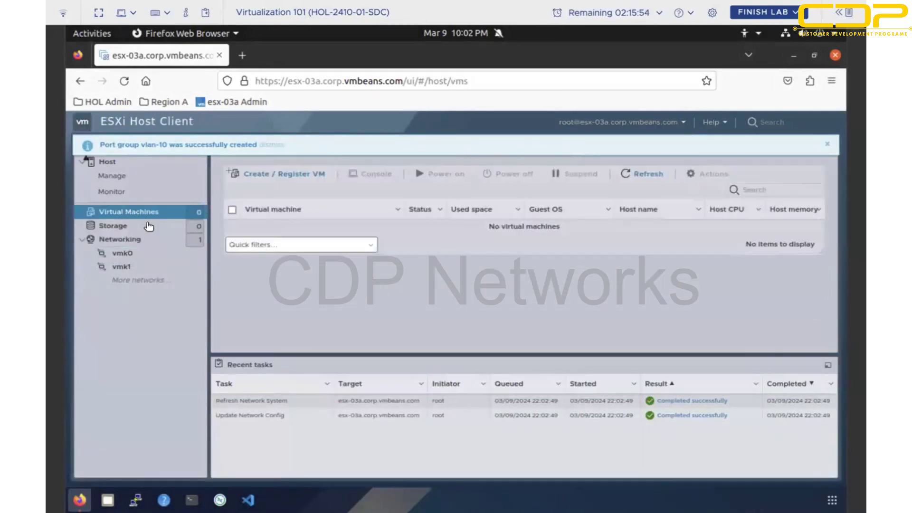
{"action": "left_click", "coordinate": [145, 227]}
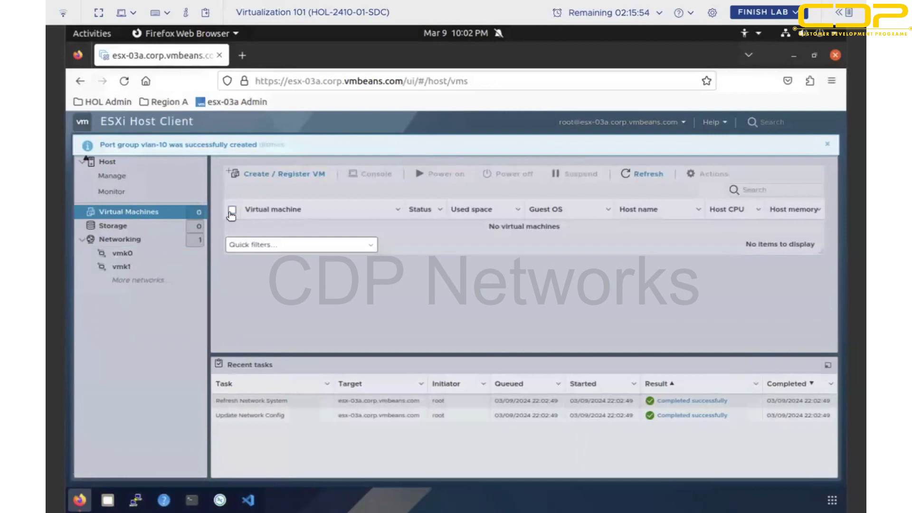
{"action": "left_click", "coordinate": [123, 240]}
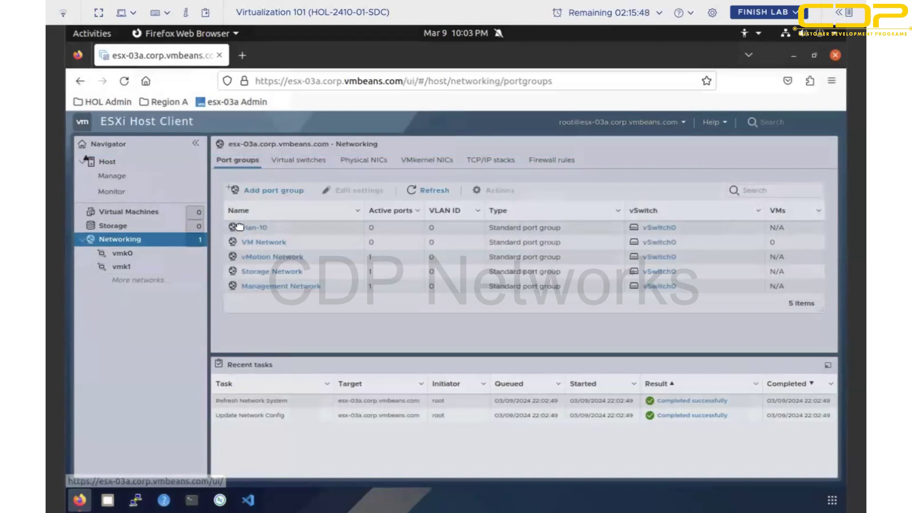
{"action": "left_click", "coordinate": [416, 228]}
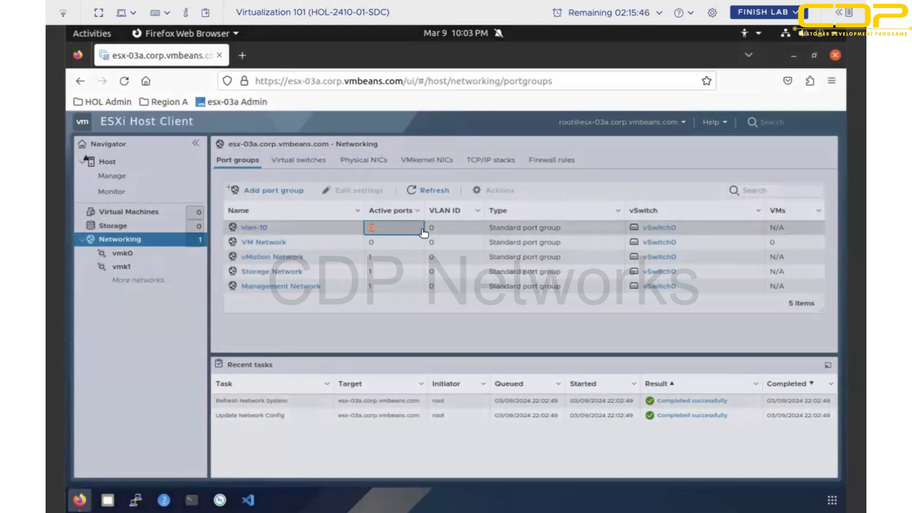
{"action": "left_click", "coordinate": [431, 230]}
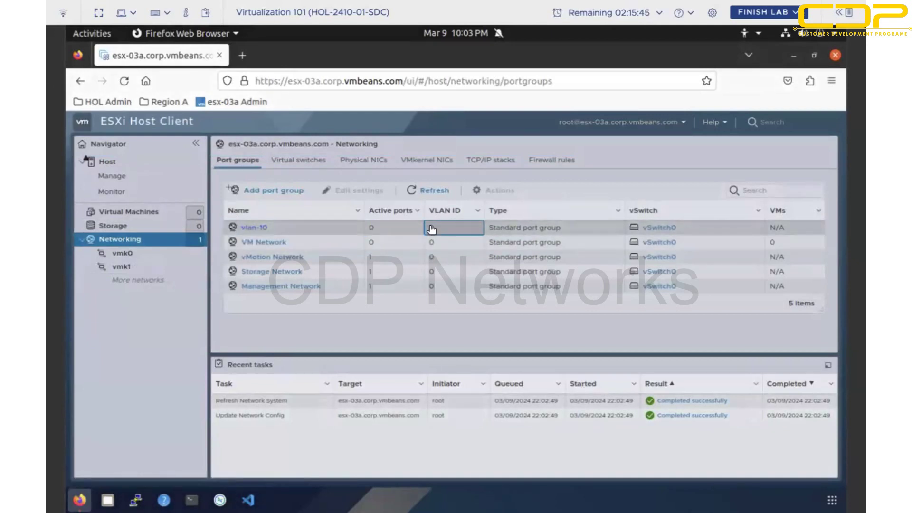
Set the VLAN ID of the vlan-10 port group to 10, save it and check the ID in its details.
{"action": "left_click", "coordinate": [256, 229]}
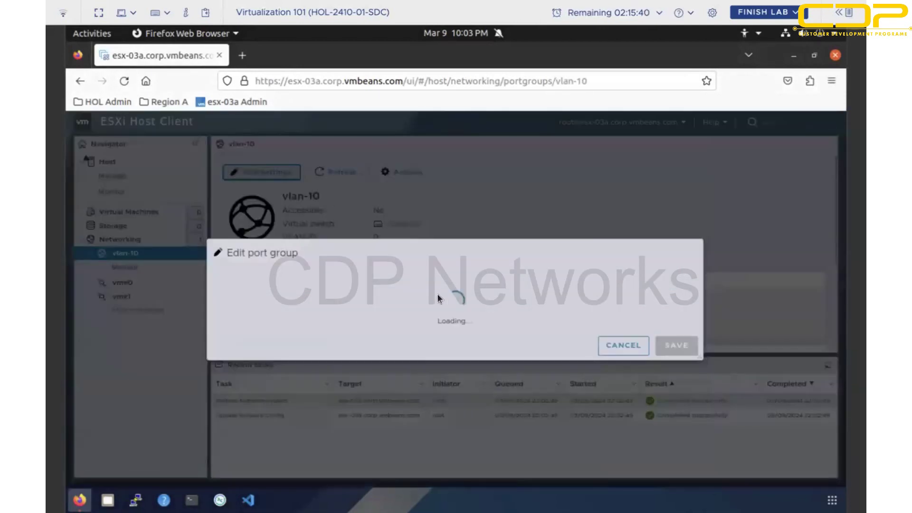
{"action": "left_click", "coordinate": [383, 268]}
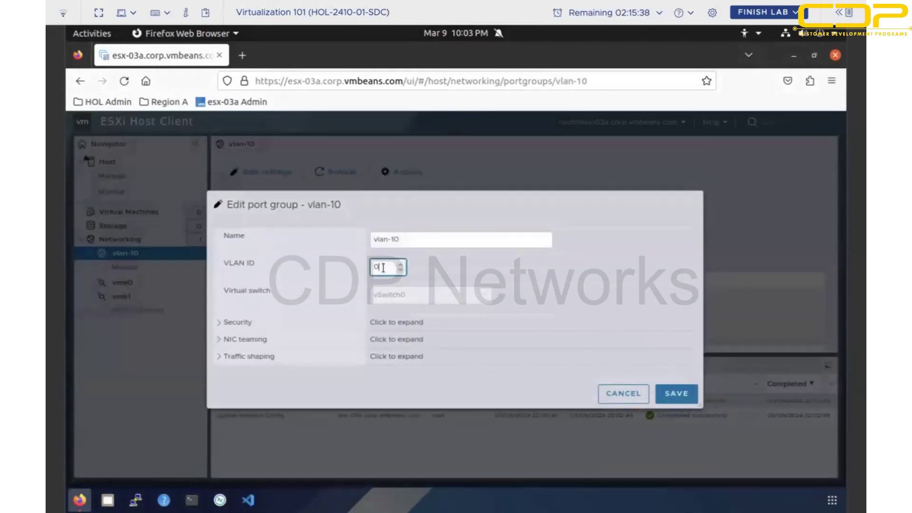
{"action": "key", "text": "BackSpace"}
{"action": "type", "text": "10"}
{"action": "left_click", "coordinate": [670, 391]}
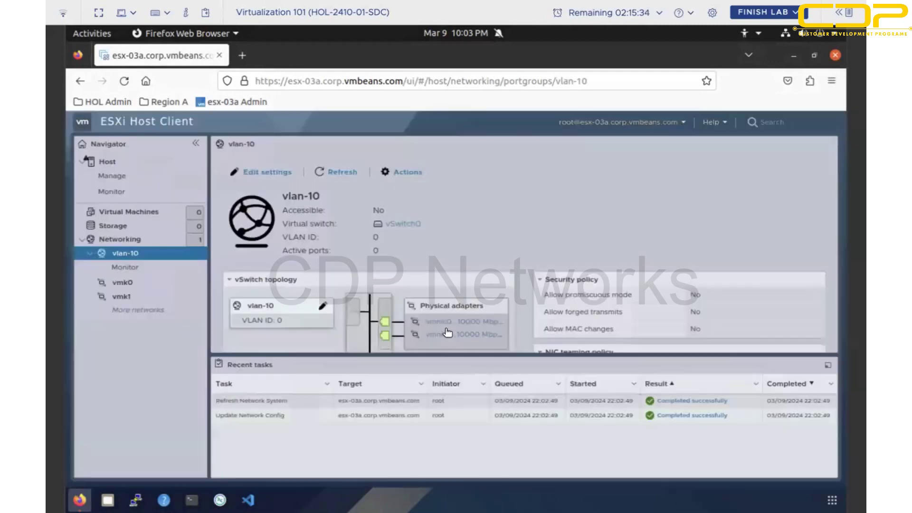
{"action": "double_click", "coordinate": [377, 237]}
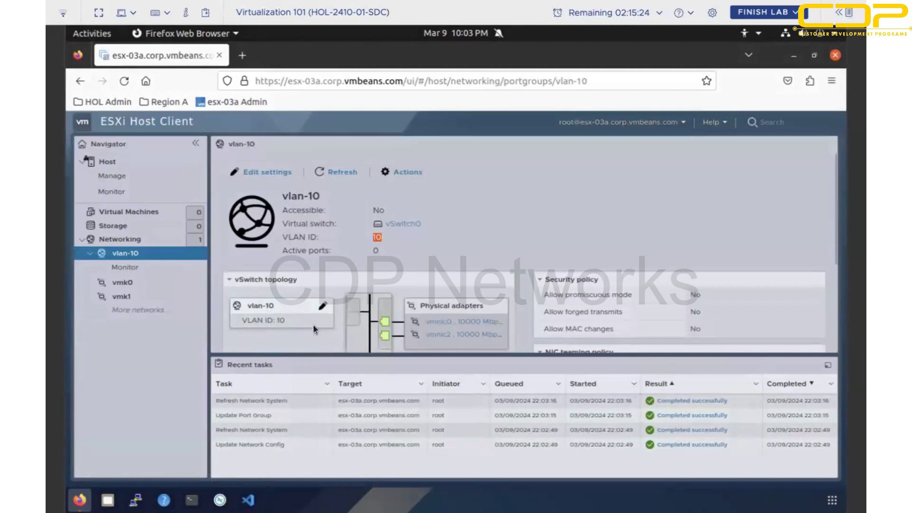
Open the vSwitch0 settings for editing and examine its MTU, Uplink 1 adapter choices and Uplink 2.
{"action": "left_click", "coordinate": [122, 239]}
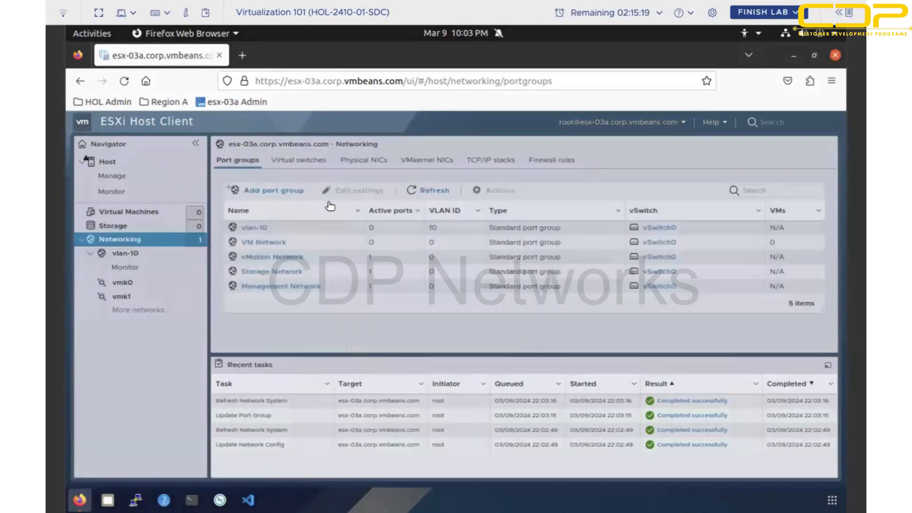
{"action": "left_click", "coordinate": [299, 160]}
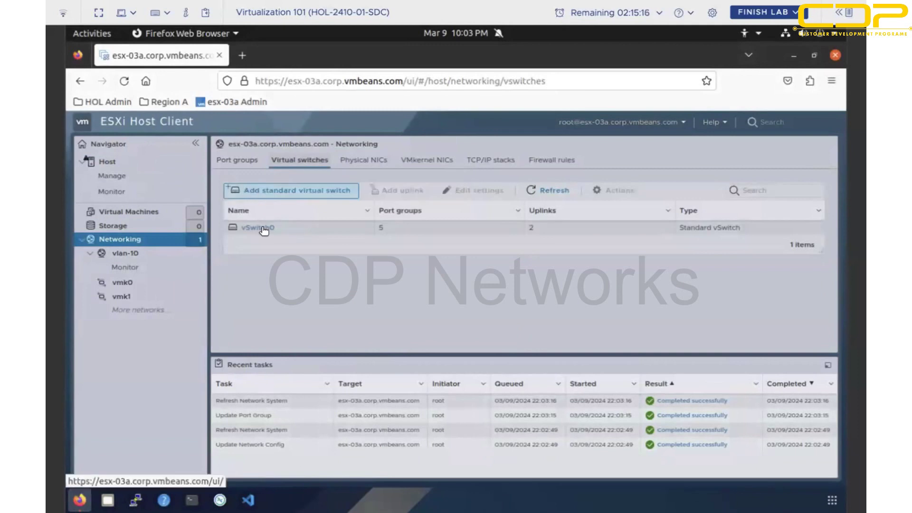
{"action": "left_click", "coordinate": [259, 227]}
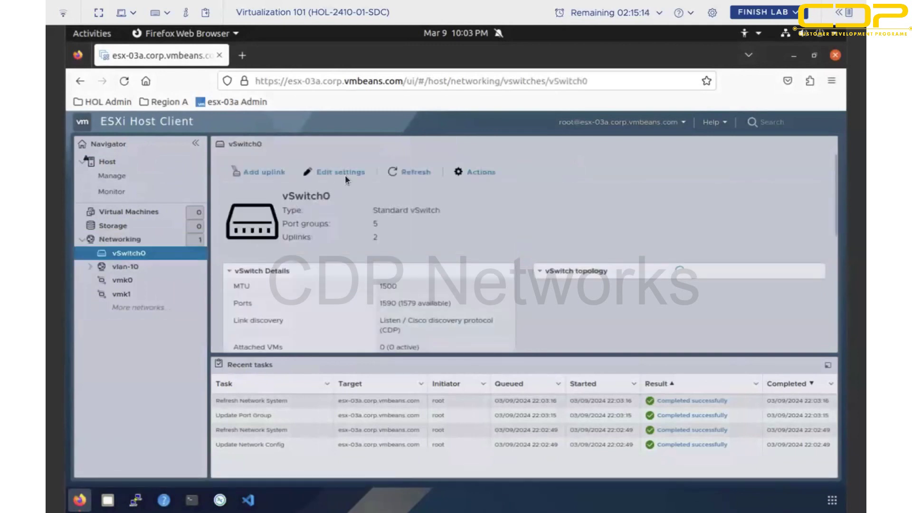
{"action": "left_click", "coordinate": [330, 174]}
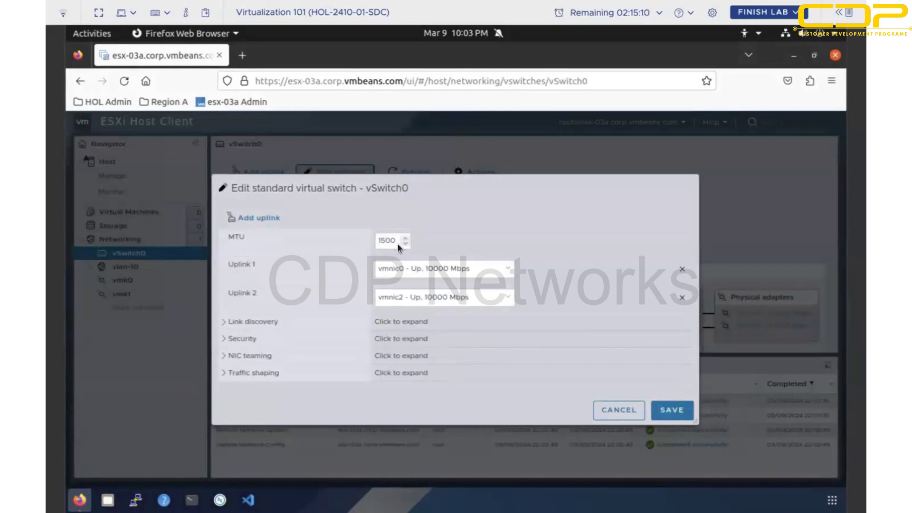
{"action": "left_click", "coordinate": [396, 242]}
{"action": "double_click", "coordinate": [373, 242]}
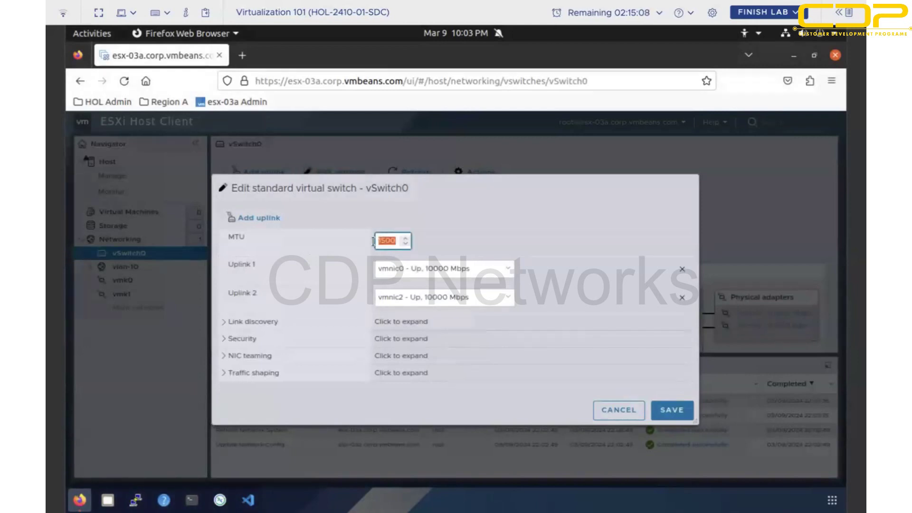
{"action": "left_click", "coordinate": [468, 271]}
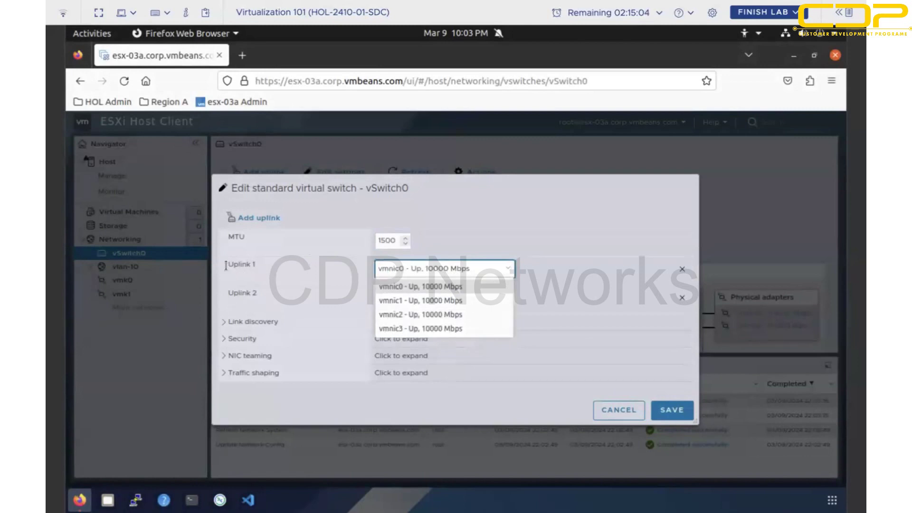
{"action": "left_click", "coordinate": [260, 264]}
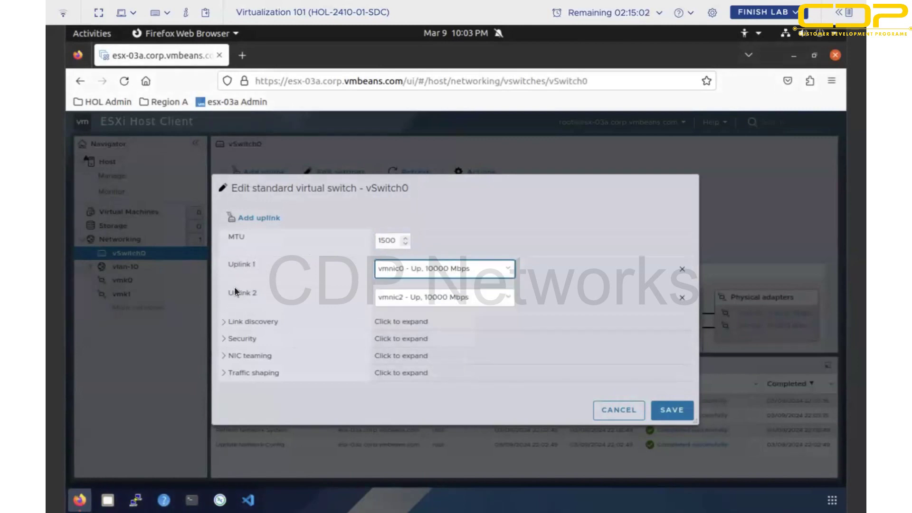
{"action": "left_click_drag", "start_coordinate": [229, 294], "coordinate": [377, 298]}
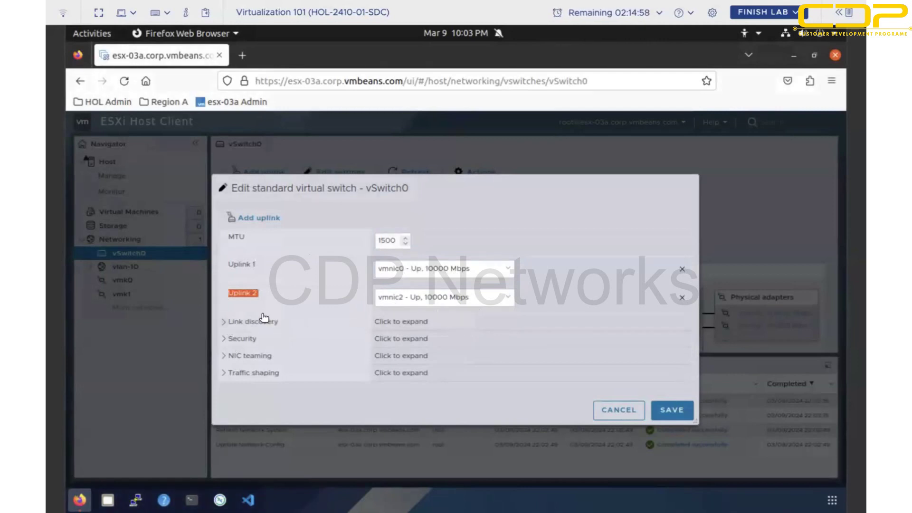
Expand the NIC teaming, Security, Link discovery and Traffic shaping settings of vSwitch0 and read the traffic shaping note.
{"action": "left_click", "coordinate": [224, 356]}
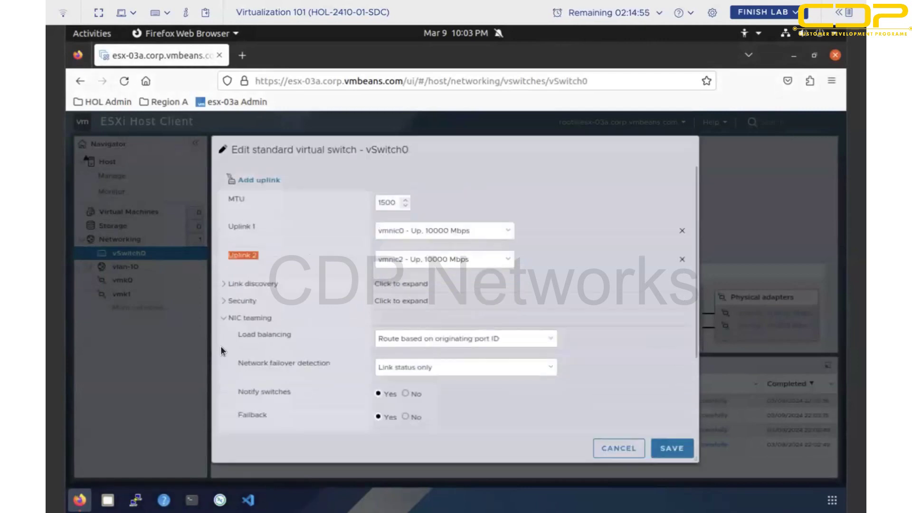
{"action": "left_click", "coordinate": [224, 301]}
{"action": "left_click", "coordinate": [222, 284]}
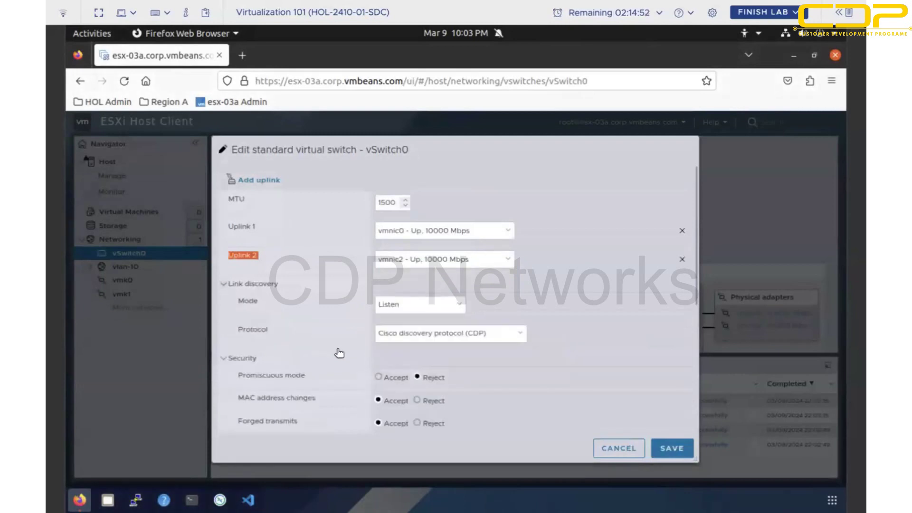
{"action": "scroll", "coordinate": [339, 353], "scroll_direction": "down", "scroll_amount": 5}
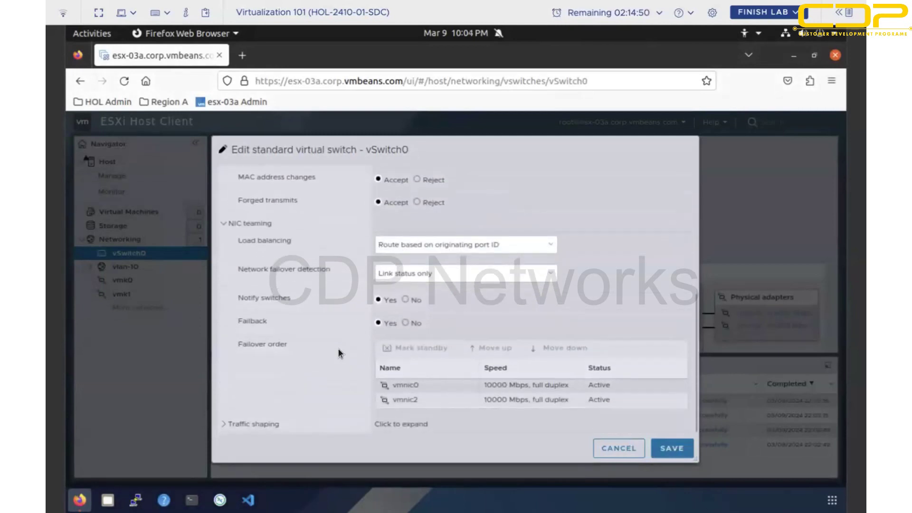
{"action": "left_click", "coordinate": [224, 423]}
{"action": "scroll", "coordinate": [408, 370], "scroll_direction": "down", "scroll_amount": 3}
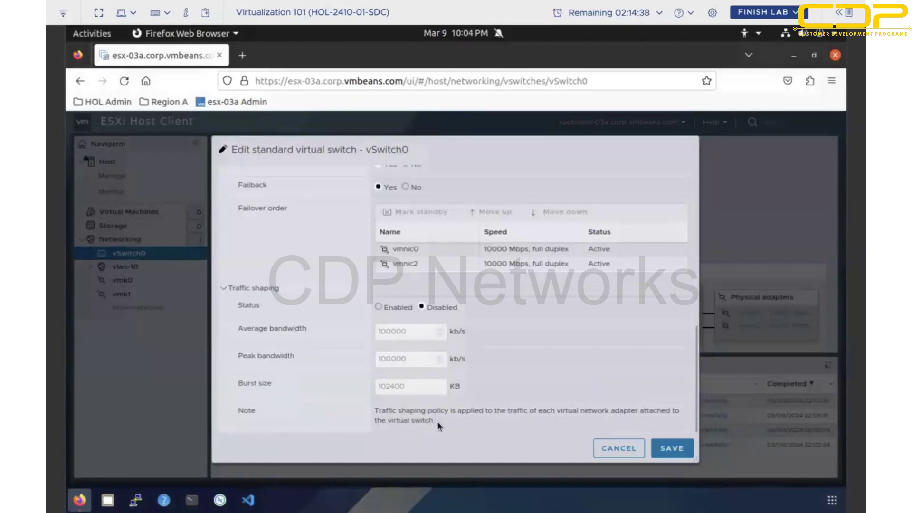
{"action": "left_click_drag", "start_coordinate": [436, 421], "coordinate": [373, 410]}
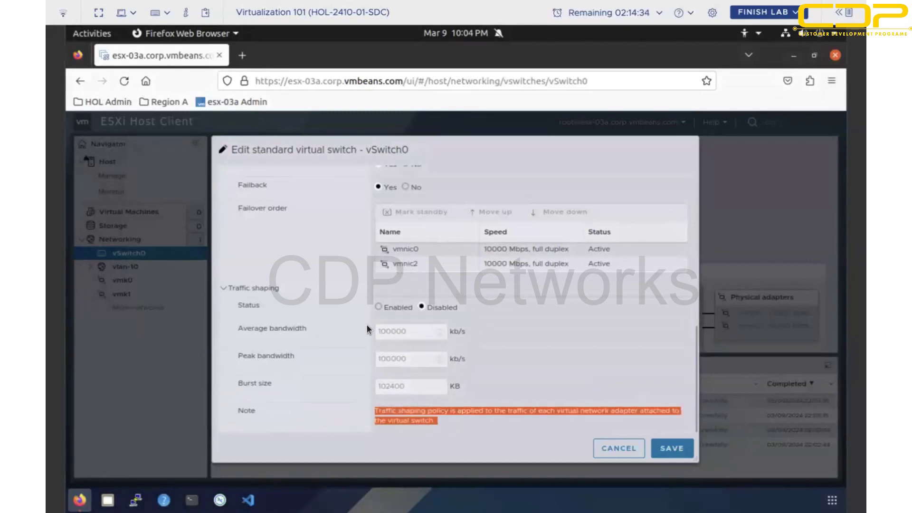
Collapse Link discovery and Security and examine the load balancing options under NIC teaming for vSwitch0.
{"action": "scroll", "coordinate": [366, 329], "scroll_direction": "up", "scroll_amount": 4}
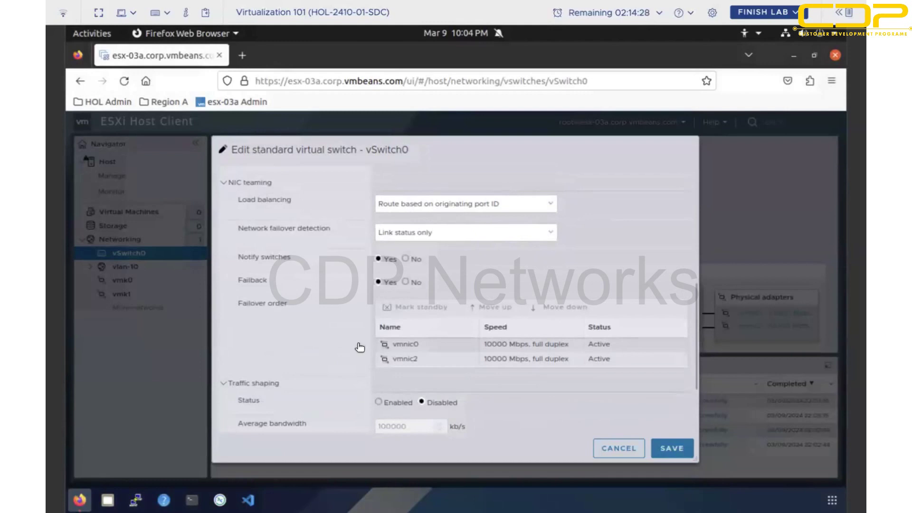
{"action": "scroll", "coordinate": [357, 354], "scroll_direction": "up", "scroll_amount": 1}
{"action": "scroll", "coordinate": [358, 354], "scroll_direction": "up", "scroll_amount": 5}
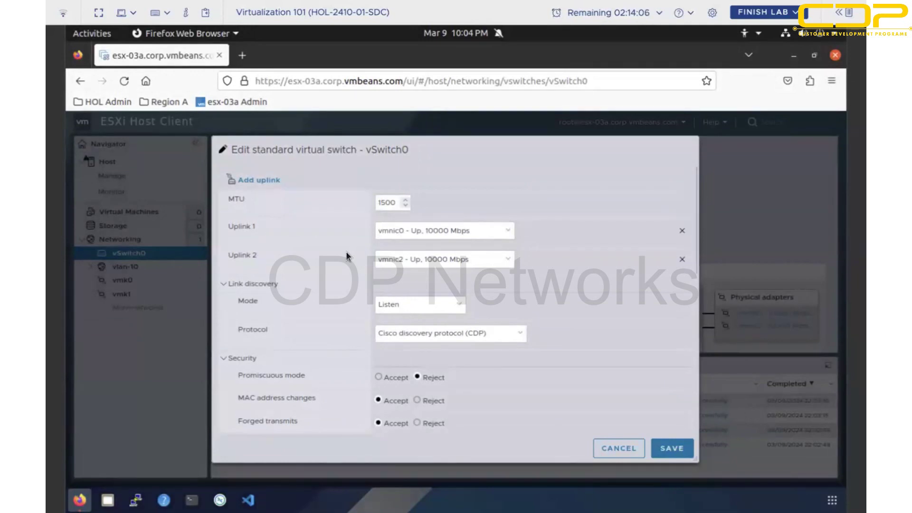
{"action": "left_click", "coordinate": [224, 282]}
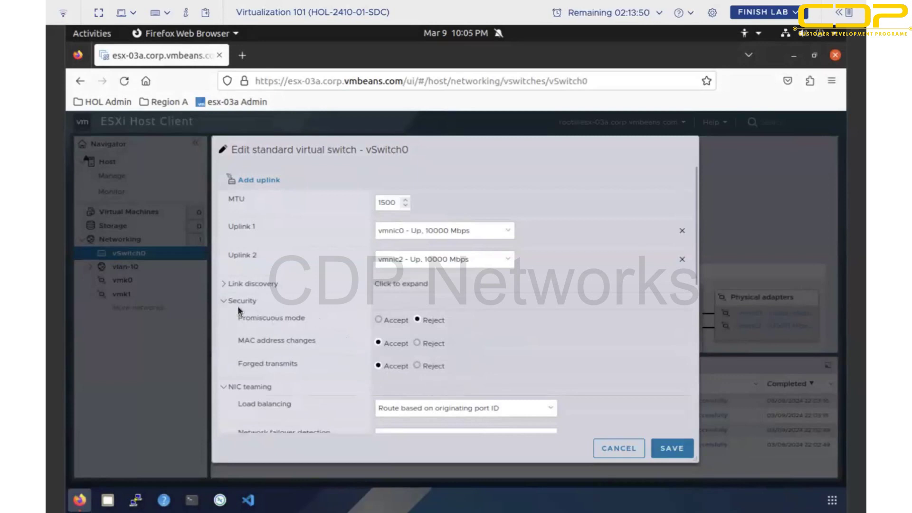
{"action": "left_click", "coordinate": [223, 301]}
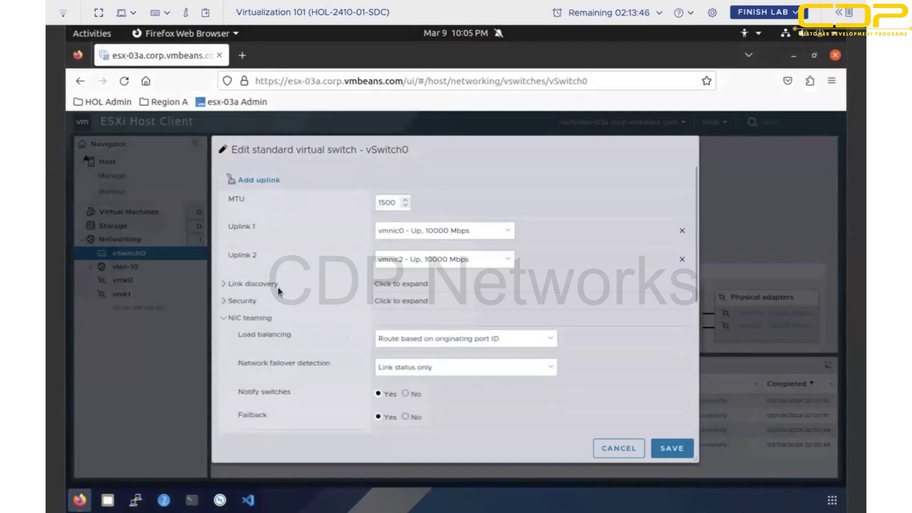
{"action": "scroll", "coordinate": [264, 291], "scroll_direction": "down", "scroll_amount": 2}
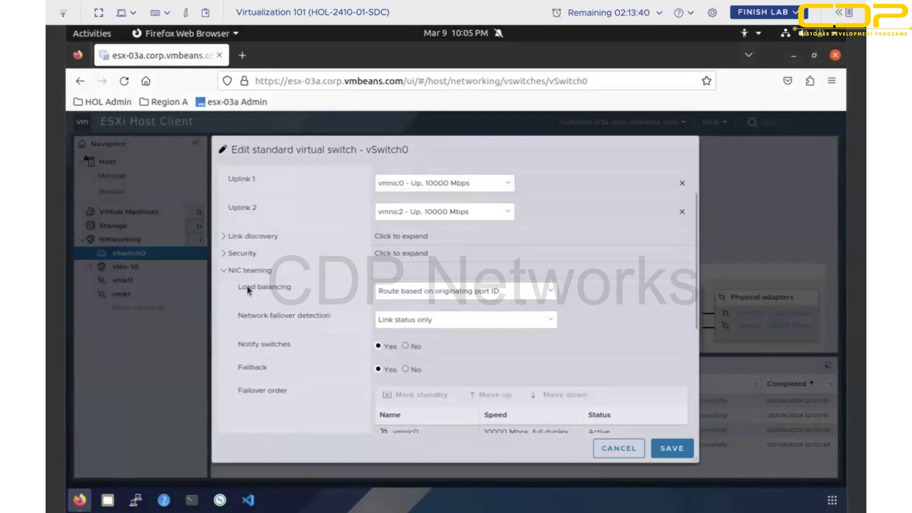
{"action": "left_click_drag", "start_coordinate": [247, 288], "coordinate": [554, 293]}
{"action": "left_click", "coordinate": [554, 292]}
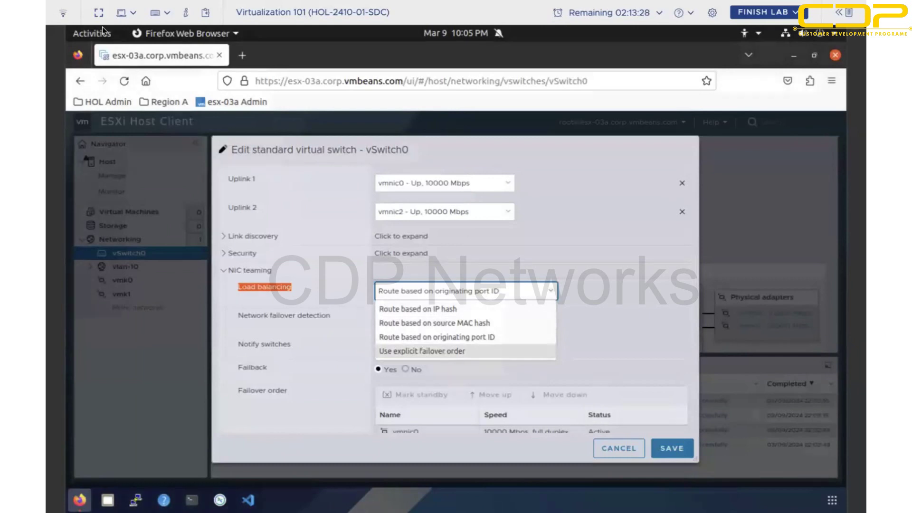
Leave the lab's fullscreen view, switch to the paint app and label the two uplink lines above the vSS box vmnic0 and vmnic1.
{"action": "mouse_move", "coordinate": [88, 6]}
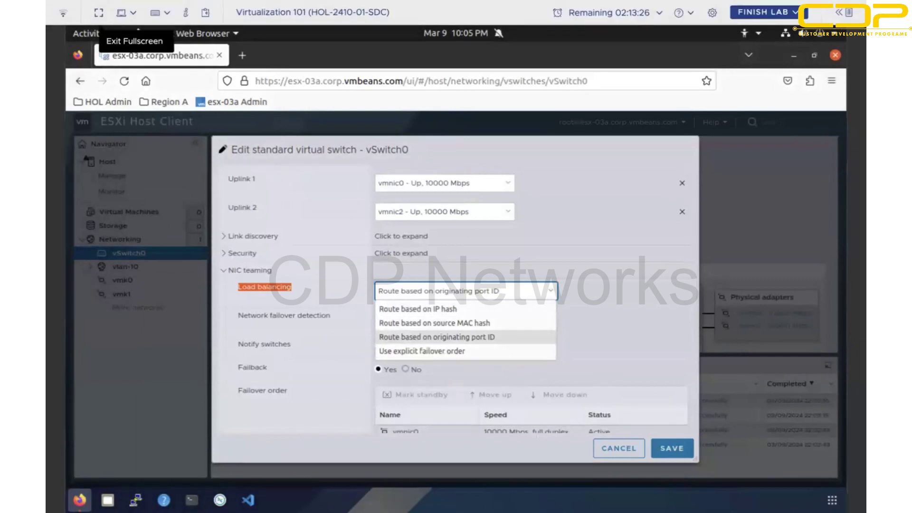
{"action": "left_click", "coordinate": [97, 14]}
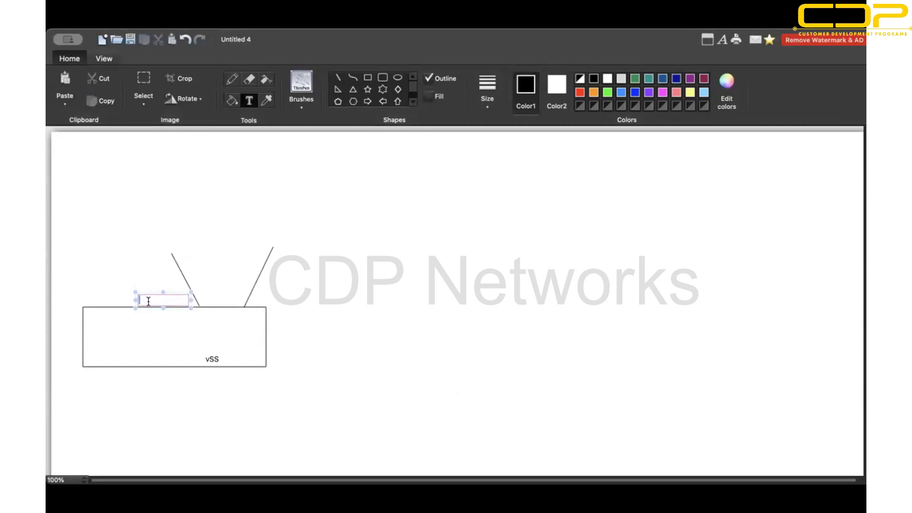
{"action": "type", "text": "vmnic0"}
{"action": "left_click", "coordinate": [249, 296]}
{"action": "left_click_drag", "start_coordinate": [249, 297], "coordinate": [328, 301]}
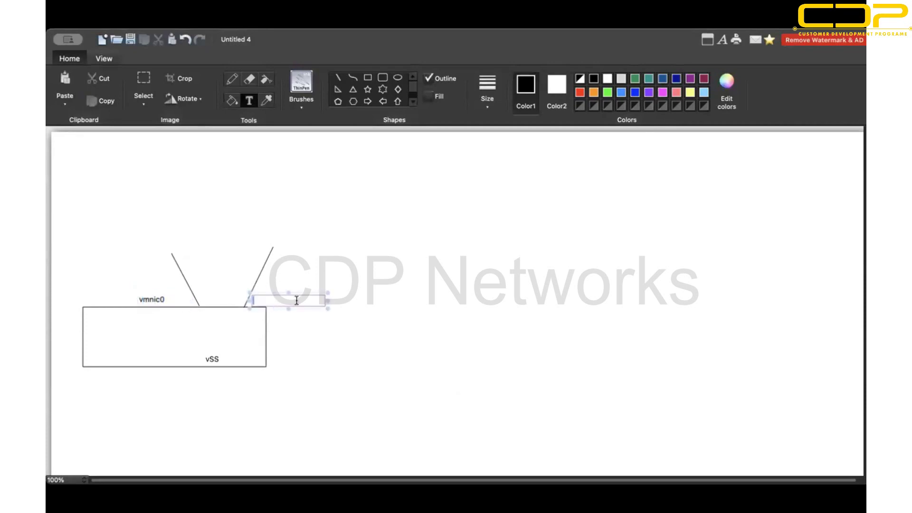
{"action": "type", "text": "vmnic1"}
Draw two rectangles side by side below the vSS box to represent virtual machines.
{"action": "left_click", "coordinate": [367, 77]}
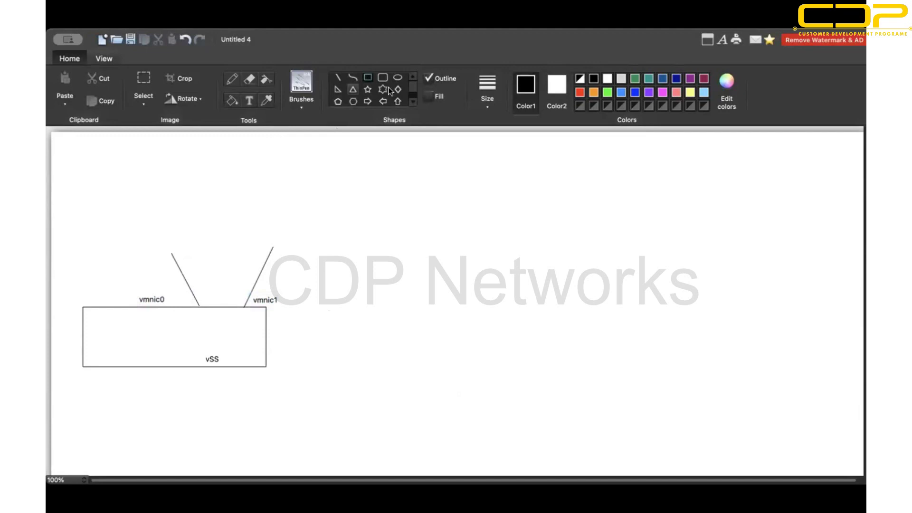
{"action": "left_click_drag", "start_coordinate": [88, 376], "coordinate": [159, 438]}
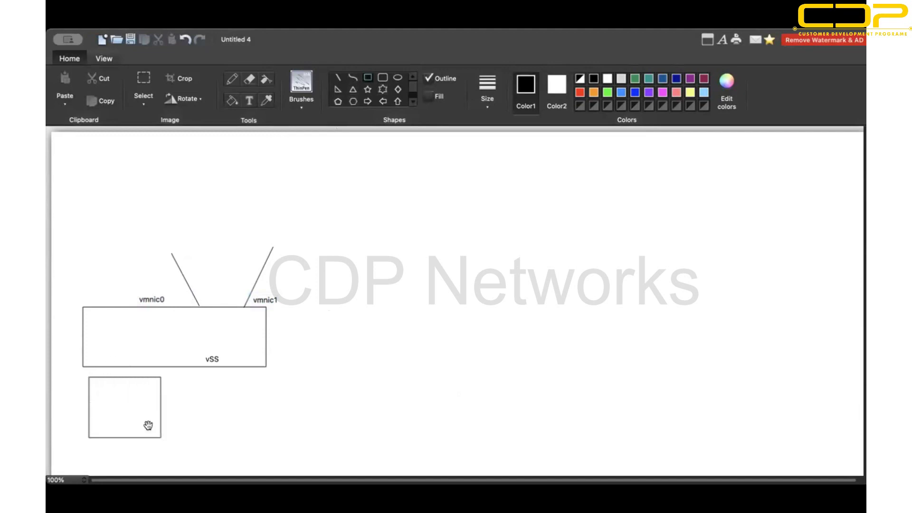
{"action": "left_click_drag", "start_coordinate": [114, 411], "coordinate": [113, 418]}
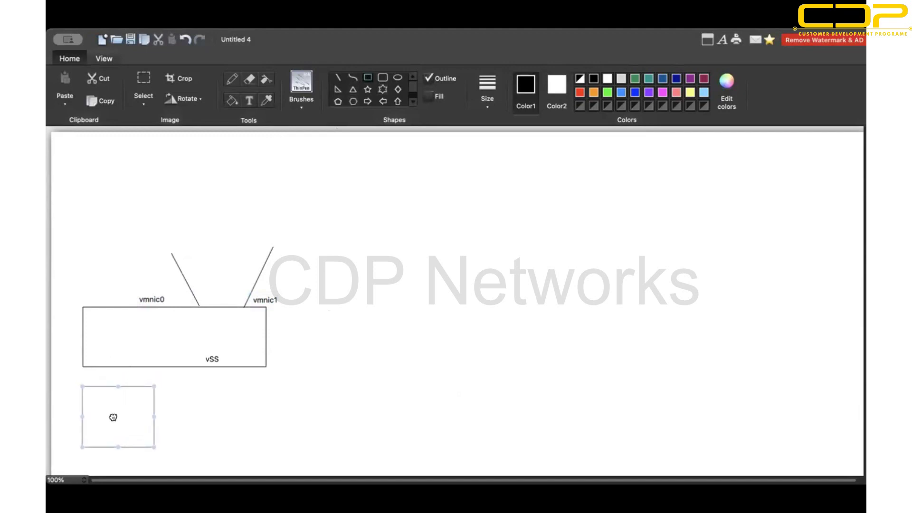
{"action": "left_click", "coordinate": [369, 78]}
{"action": "mouse_move", "coordinate": [179, 384]}
{"action": "left_mouse_down"}
{"action": "mouse_move", "coordinate": [215, 421]}
{"action": "mouse_move", "coordinate": [261, 446]}
{"action": "mouse_move", "coordinate": [241, 432]}
{"action": "left_mouse_up"}
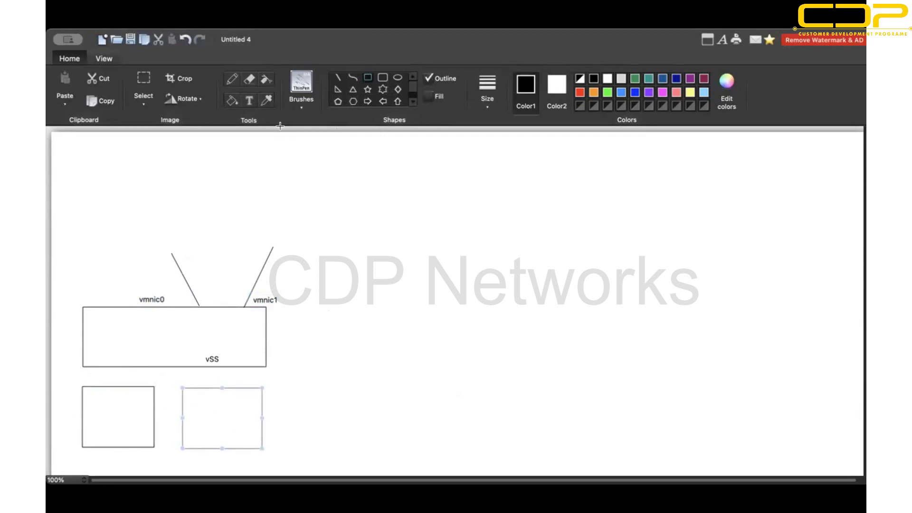
Draw an up arrow from each of the two lower rectangles to the vSS box.
{"action": "left_click", "coordinate": [183, 329]}
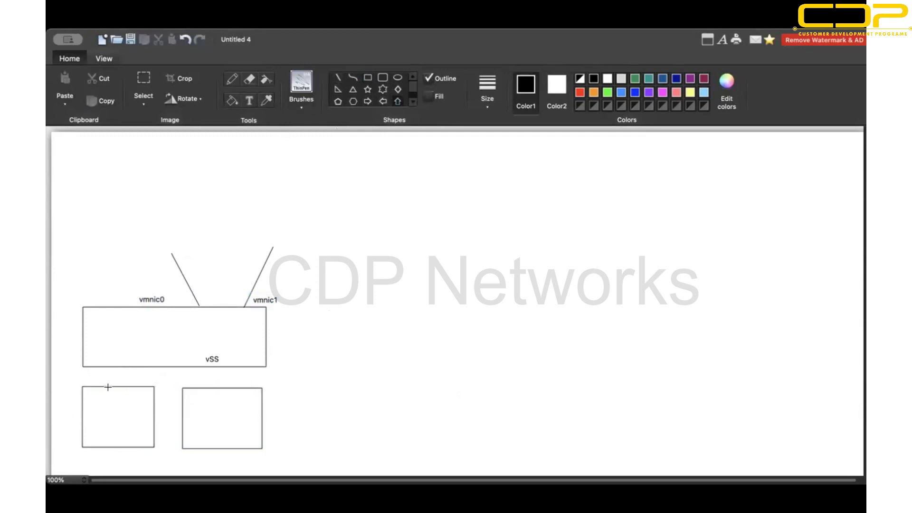
{"action": "left_click_drag", "start_coordinate": [107, 387], "coordinate": [106, 366]}
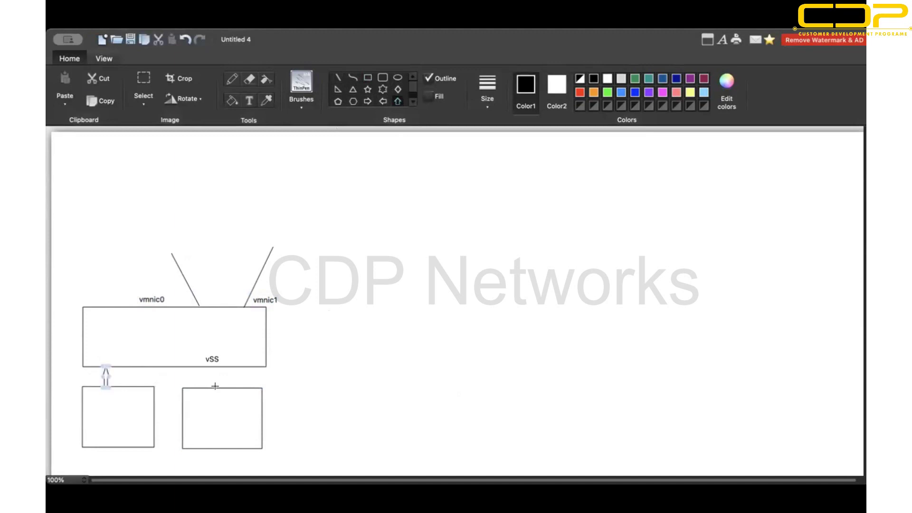
{"action": "left_click_drag", "start_coordinate": [215, 387], "coordinate": [212, 366]}
Label the left rectangle below the vSS box VM-1.
{"action": "left_click", "coordinate": [247, 102]}
{"action": "left_click_drag", "start_coordinate": [115, 436], "coordinate": [147, 437]}
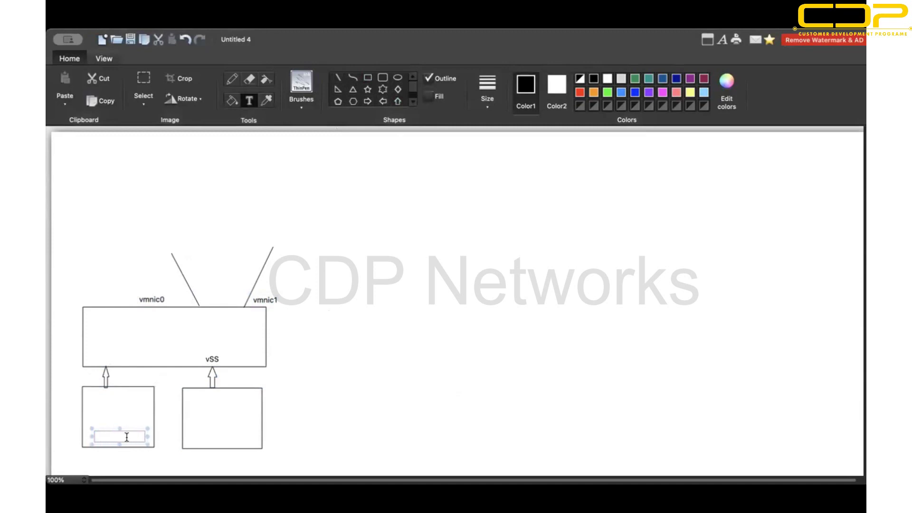
{"action": "left_click", "coordinate": [95, 443]}
{"action": "type", "text": "VM-1"}
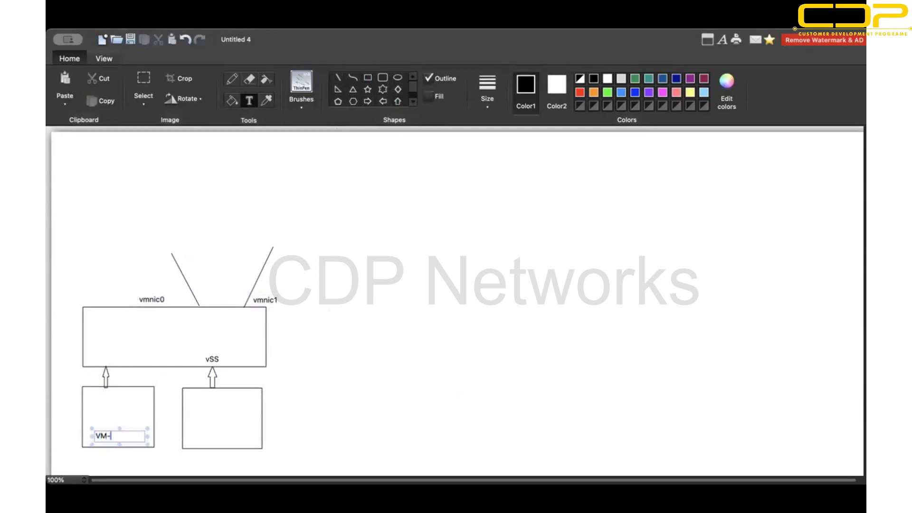
Label the right rectangle below the vSS box VM-2.
{"action": "left_click", "coordinate": [199, 434]}
{"action": "left_click_drag", "start_coordinate": [220, 439], "coordinate": [257, 439]}
{"action": "key", "text": "Caps_Lock"}
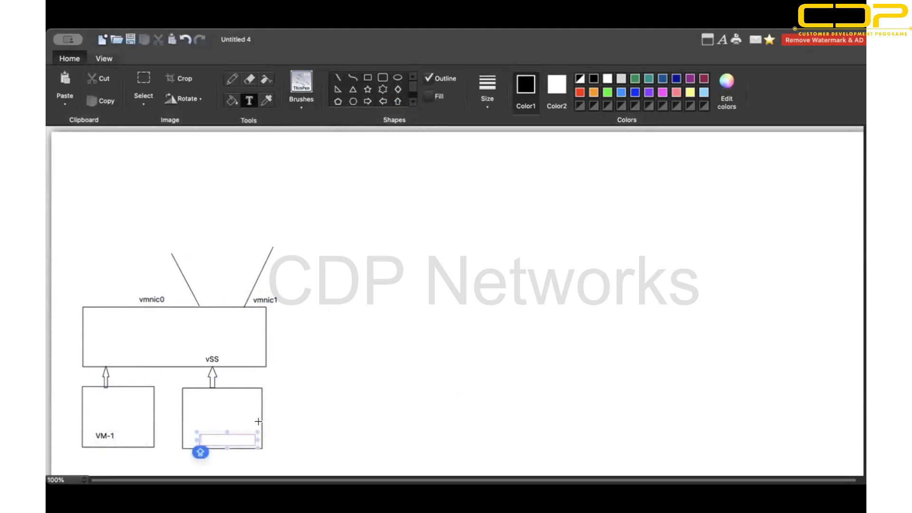
{"action": "type", "text": "VM-2"}
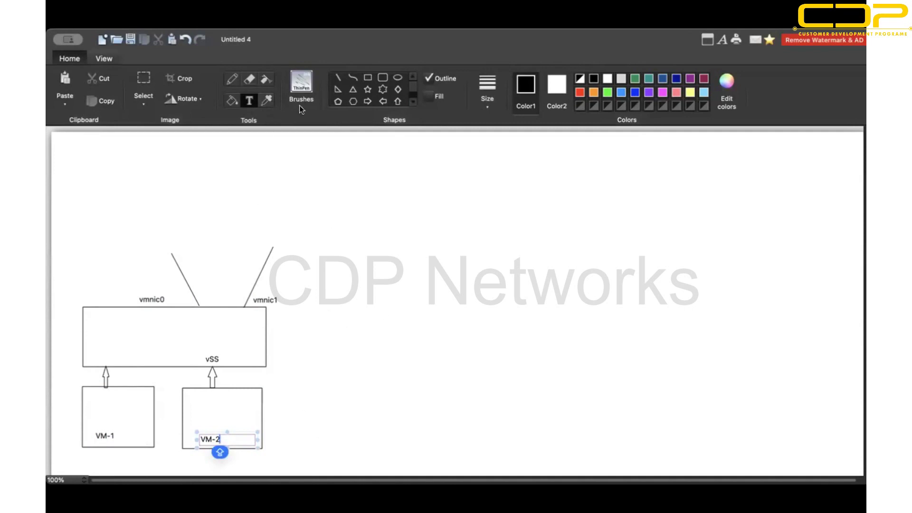
Draw an arrow pointing left at the vSS box's right side and caption it Load Balancing.
{"action": "left_click", "coordinate": [388, 102]}
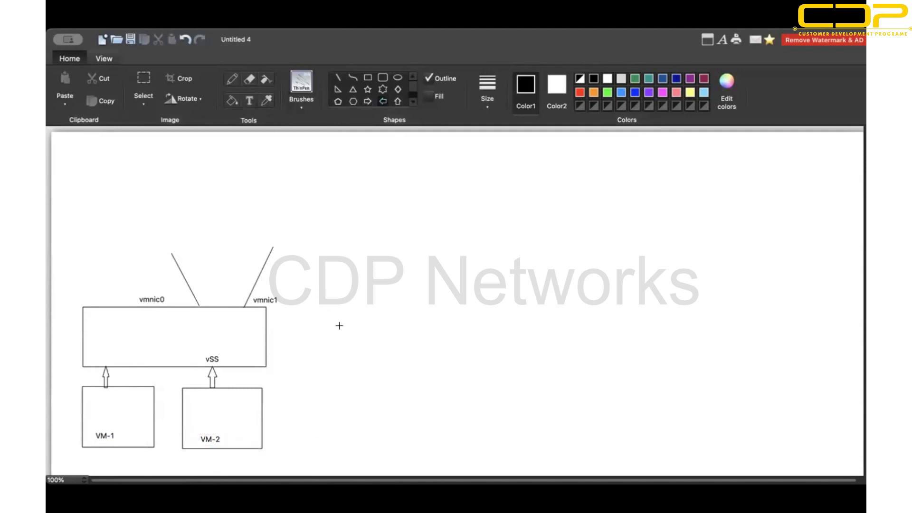
{"action": "left_click_drag", "start_coordinate": [341, 328], "coordinate": [266, 339]}
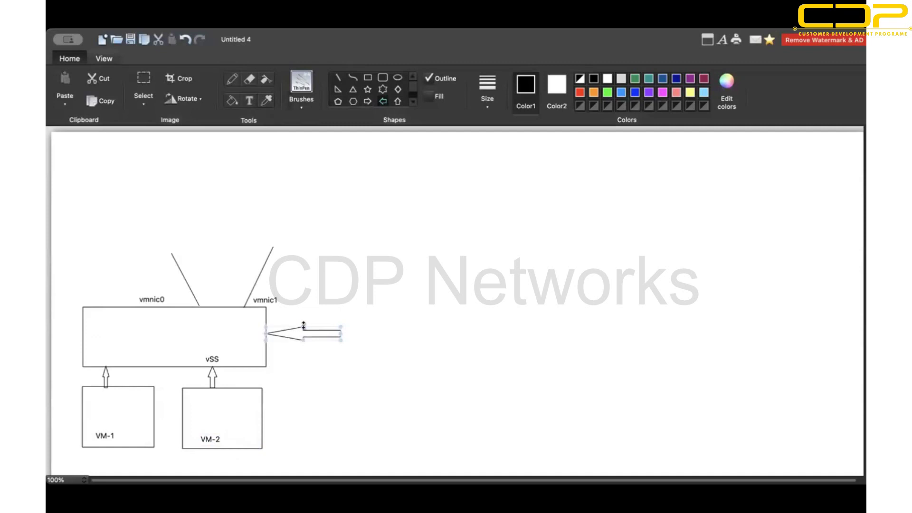
{"action": "left_click", "coordinate": [249, 101]}
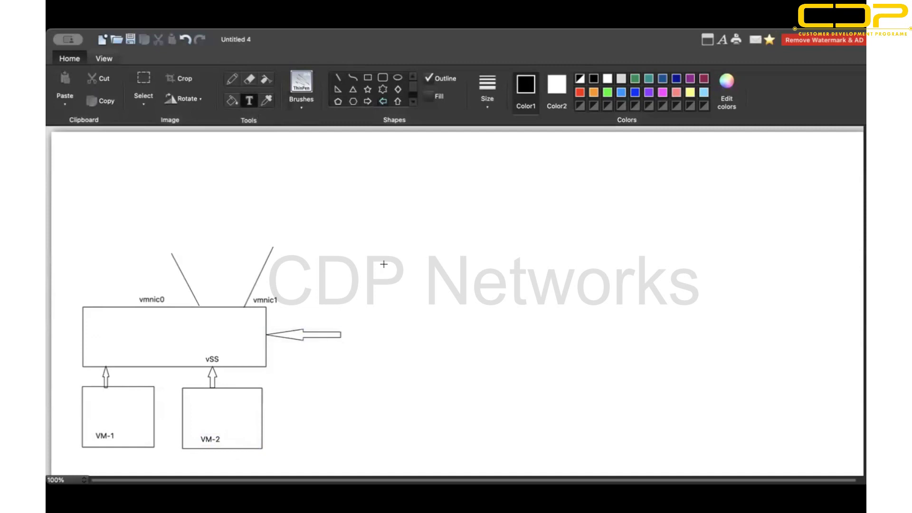
{"action": "left_click", "coordinate": [349, 327]}
{"action": "left_click", "coordinate": [351, 329]}
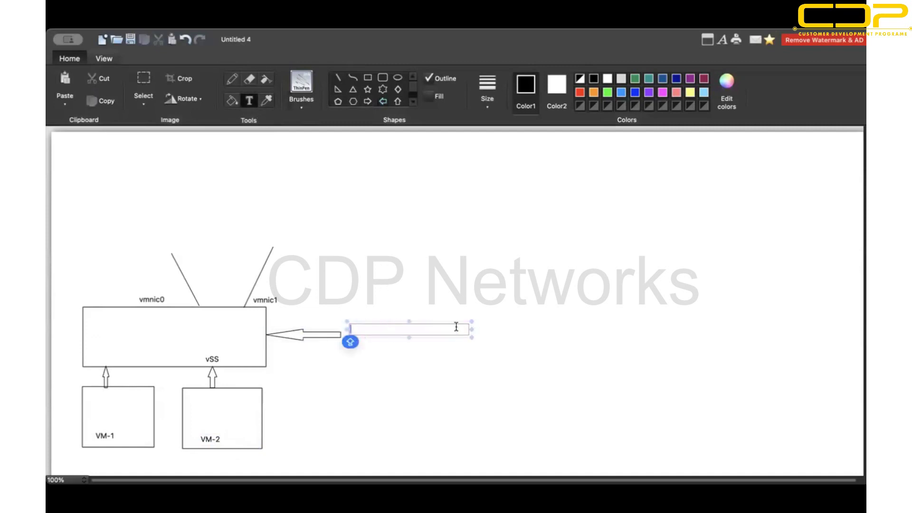
{"action": "type", "text": "IOad"}
{"action": "key", "text": "BackSpace"}
{"action": "key", "text": "BackSpace"}
{"action": "key", "text": "BackSpace"}
{"action": "key", "text": "BackSpace"}
{"action": "type", "text": "Loa"}
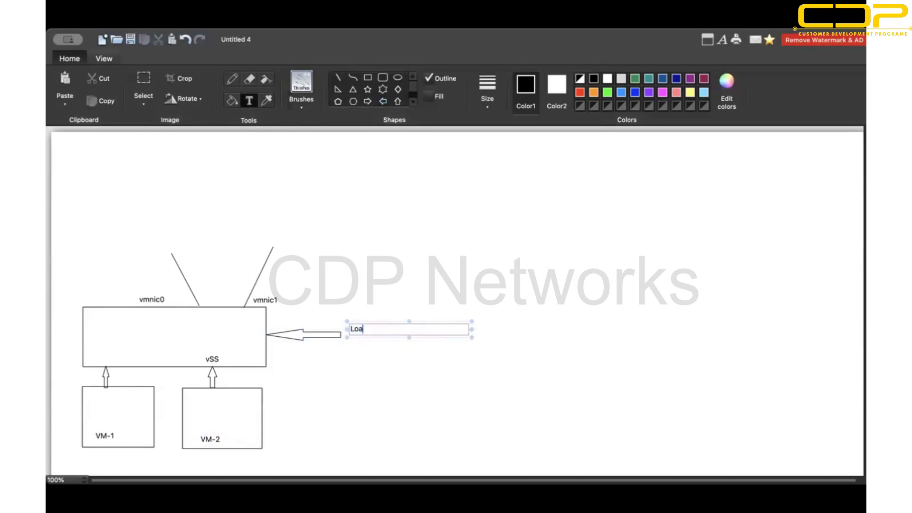
{"action": "type", "text": "d Balan"}
{"action": "type", "text": "cers"}
{"action": "key", "text": "BackSpace"}
{"action": "key", "text": "BackSpace"}
{"action": "key", "text": "BackSpace"}
{"action": "type", "text": "ing"}
{"action": "key", "text": "Return"}
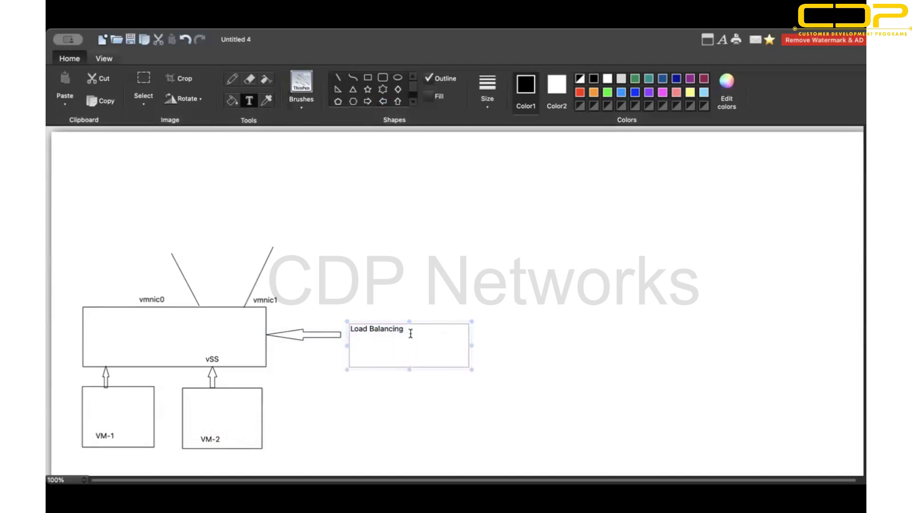
Add the lines "— Orginating Port-ID" and "vmnic0 will use port-id of VM-2" under the Load Balancing caption.
{"action": "type", "text": "-"}
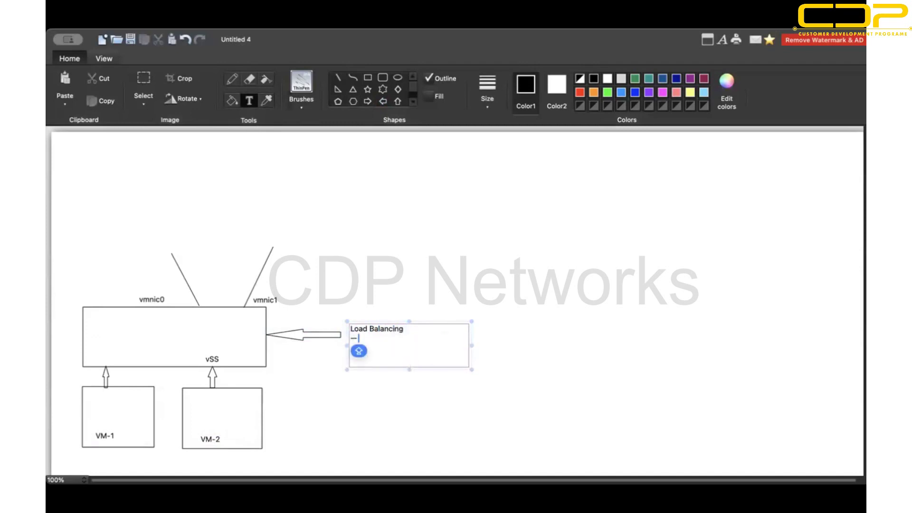
{"action": "type", "text": " Orginating Port"}
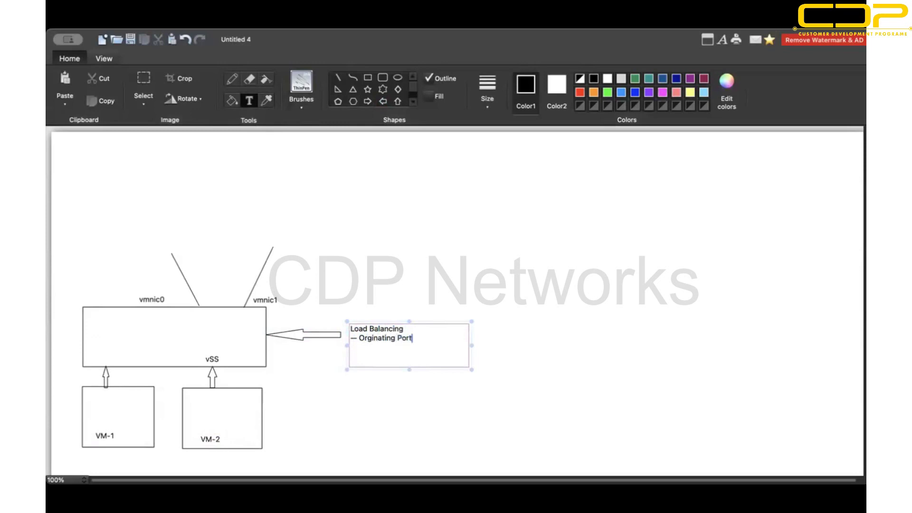
{"action": "type", "text": "-ID"}
{"action": "key", "text": "Return"}
{"action": "type", "text": "vmnic0 will use"}
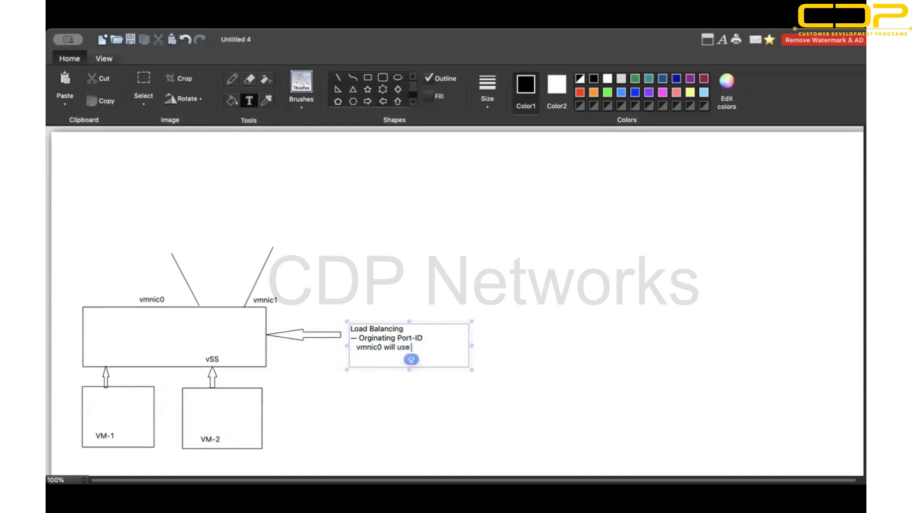
{"action": "type", "text": " Or"}
{"action": "key", "text": "BackSpace"}
{"action": "key", "text": "BackSpace"}
{"action": "type", "text": "port-id of VM2"}
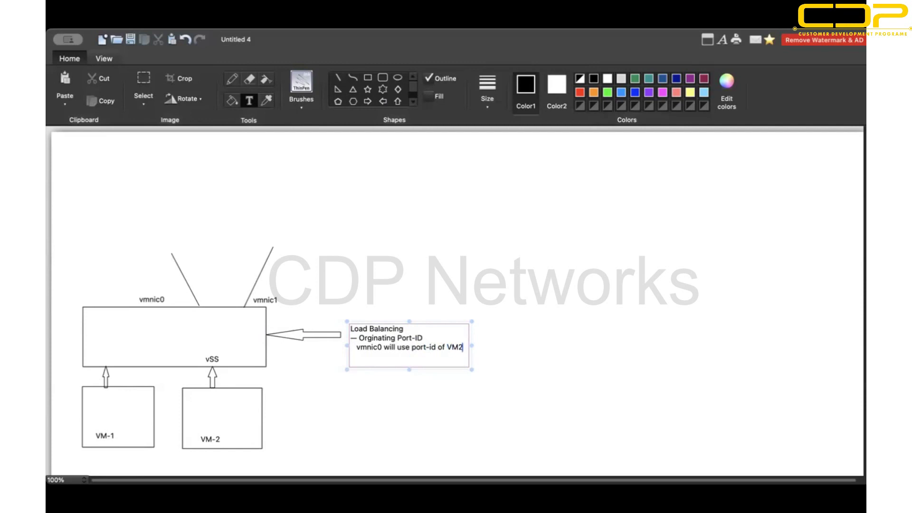
{"action": "key", "text": "BackSpace"}
{"action": "type", "text": "-2"}
Draw red traffic lines from VM-2 through the vSS up along vmnic1, and from VM-1 up along vmnic0.
{"action": "left_click", "coordinate": [338, 77]}
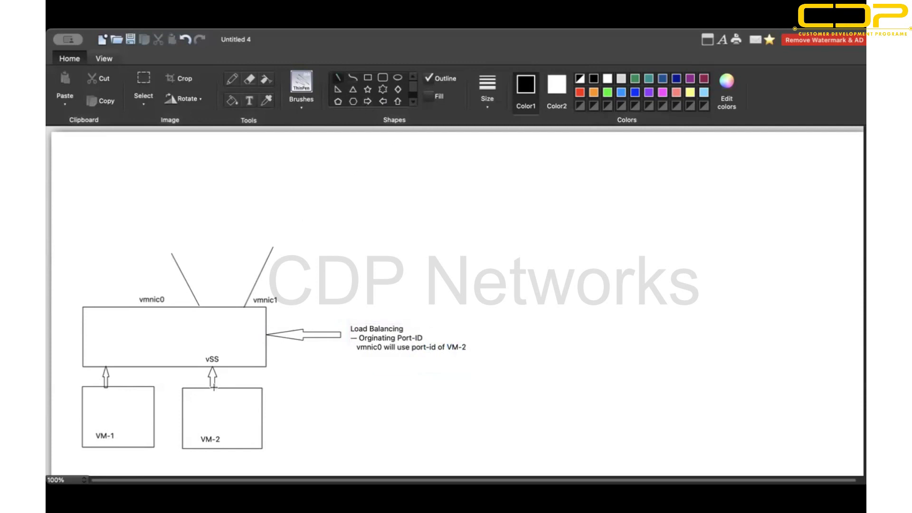
{"action": "left_click_drag", "start_coordinate": [214, 388], "coordinate": [280, 256]}
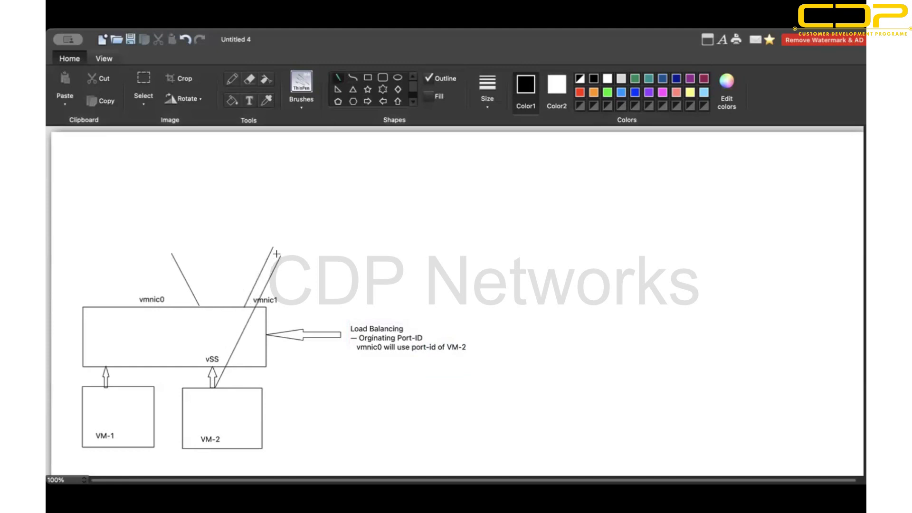
{"action": "key", "text": "super+z"}
{"action": "left_click", "coordinate": [580, 91]}
{"action": "left_click_drag", "start_coordinate": [214, 387], "coordinate": [280, 252]}
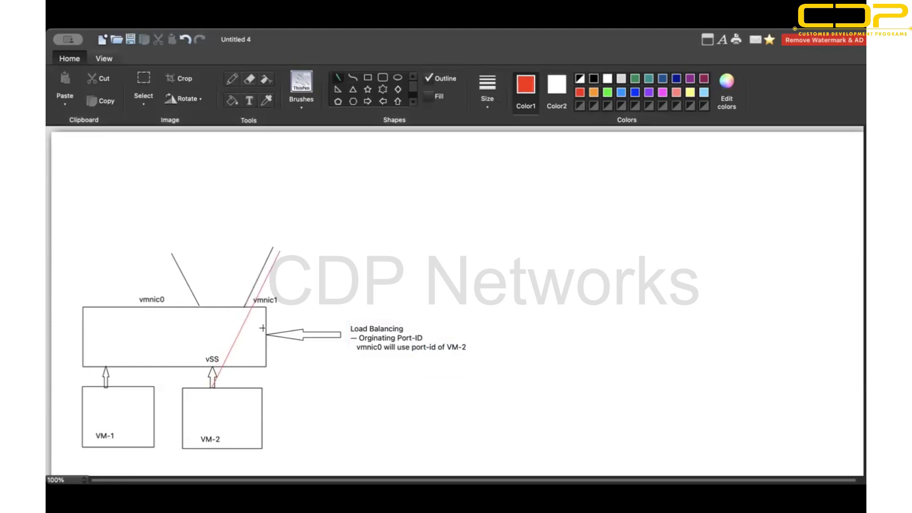
{"action": "left_click_drag", "start_coordinate": [148, 387], "coordinate": [189, 305]}
{"action": "left_click_drag", "start_coordinate": [152, 262], "coordinate": [188, 301]}
Add a red port-id label beside each of the arrows from VM-1 and VM-2 to the vSS box.
{"action": "left_click", "coordinate": [249, 100]}
{"action": "left_click", "coordinate": [113, 367]}
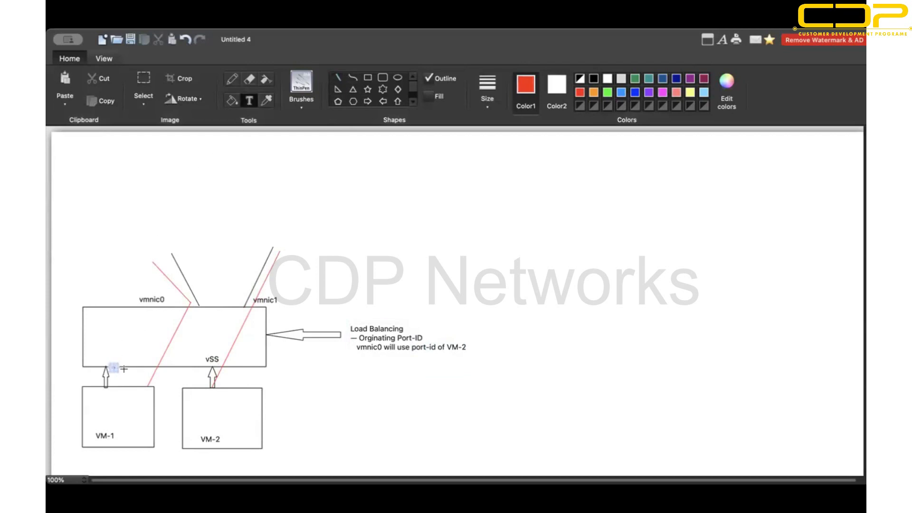
{"action": "left_click_drag", "start_coordinate": [113, 365], "coordinate": [145, 382]}
{"action": "type", "text": "o"}
{"action": "type", "text": "ort"}
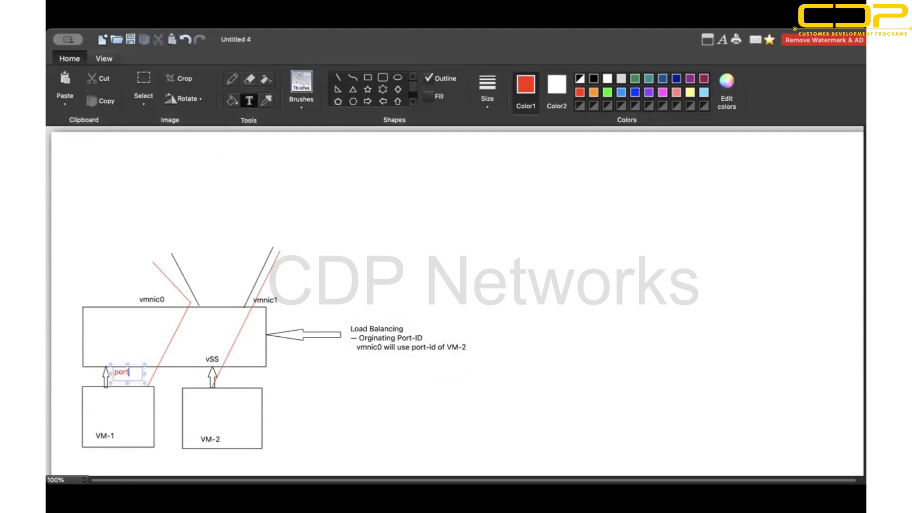
{"action": "type", "text": "-id"}
{"action": "left_click", "coordinate": [223, 367]}
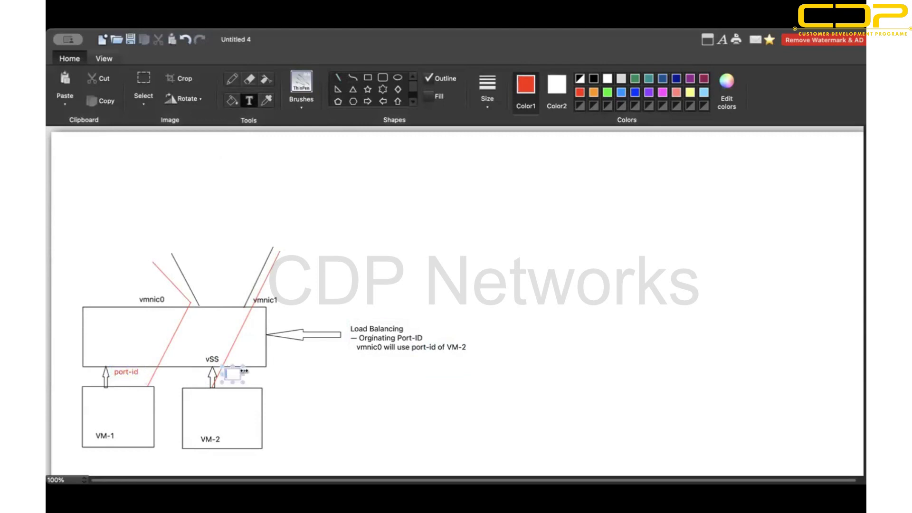
{"action": "type", "text": "port-id"}
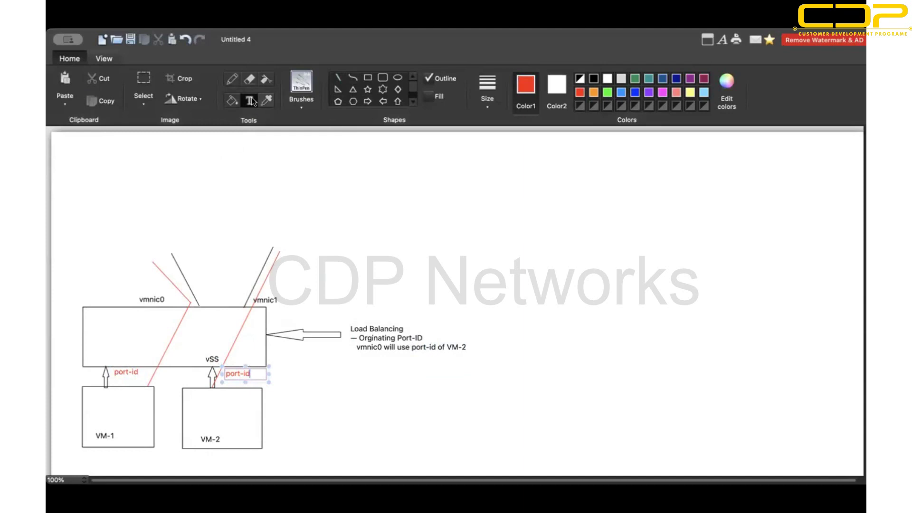
Add the red note "- Load Balance on the basis of source MAC has" below the port-ID lines.
{"action": "left_click", "coordinate": [337, 363]}
{"action": "left_click_drag", "start_coordinate": [350, 357], "coordinate": [472, 372]}
{"action": "left_click_drag", "start_coordinate": [412, 395], "coordinate": [412, 396]}
{"action": "left_click", "coordinate": [408, 369]}
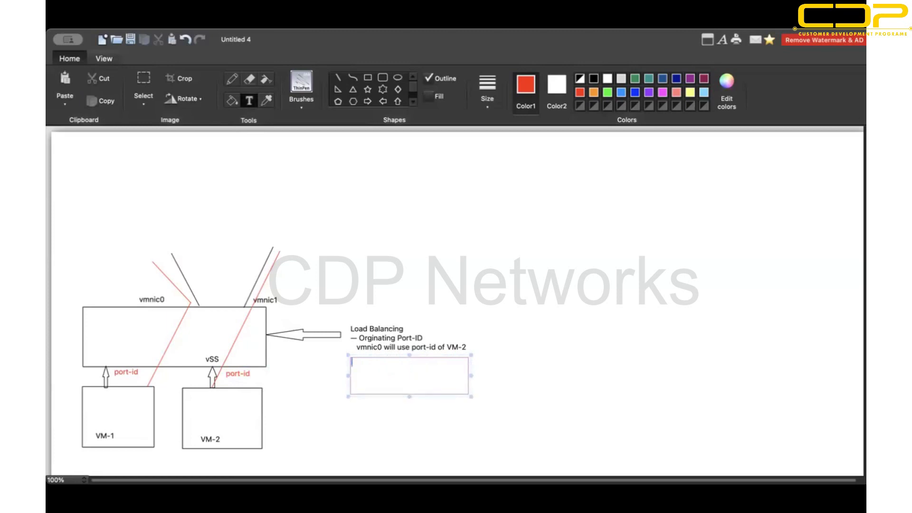
{"action": "type", "text": "- Load Balance on the basis"}
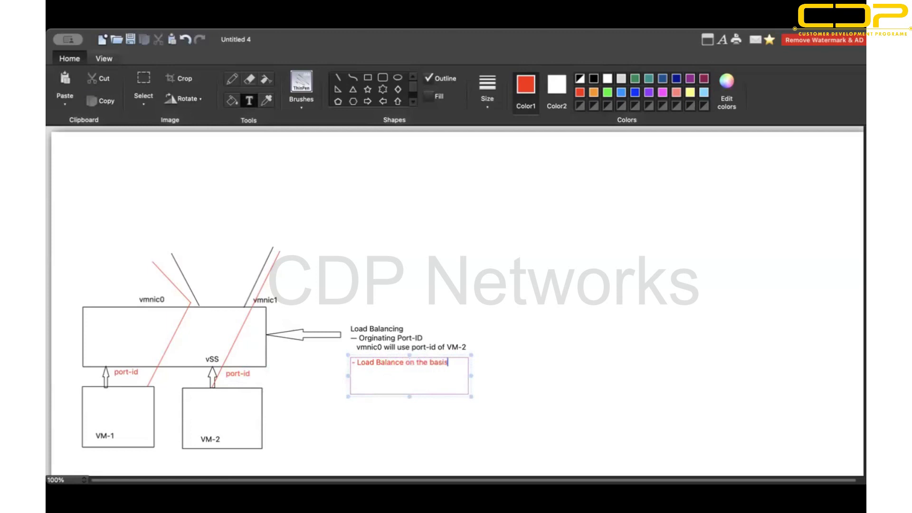
{"action": "type", "text": " of source MAC has"}
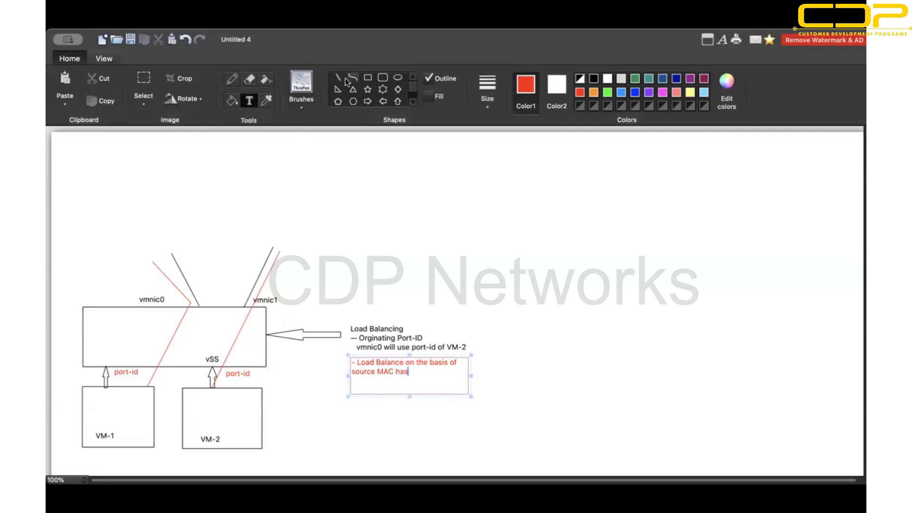
Write the MAC address A:A:A:A:A:A in blue inside the VM-1 rectangle.
{"action": "left_click", "coordinate": [635, 93]}
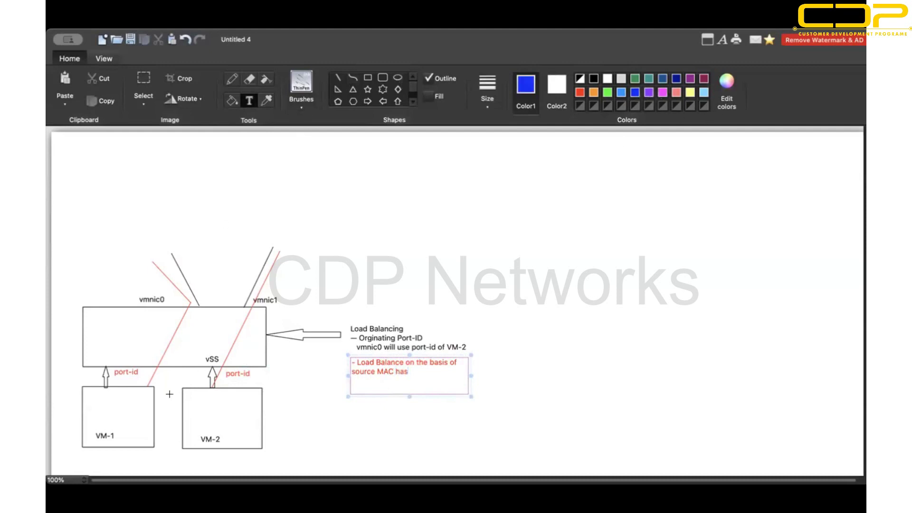
{"action": "left_click", "coordinate": [105, 393]}
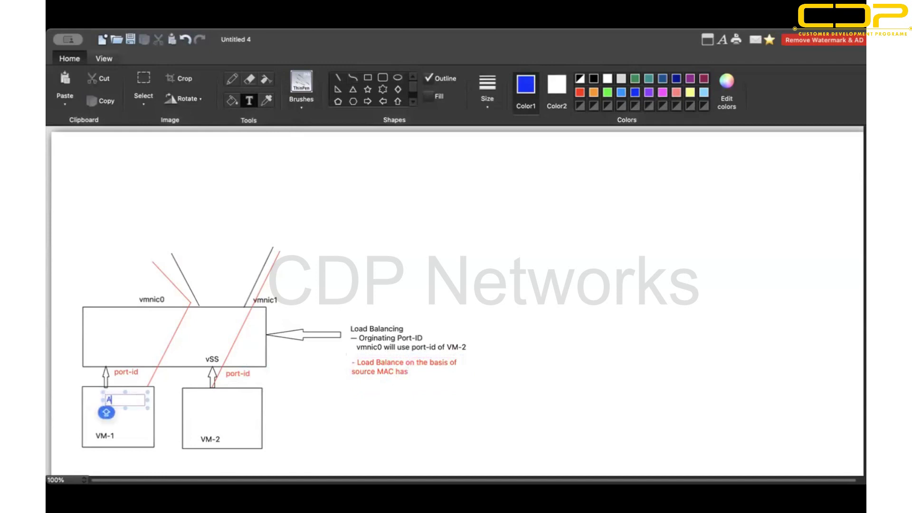
{"action": "type", "text": "A:A:A:A:A:"}
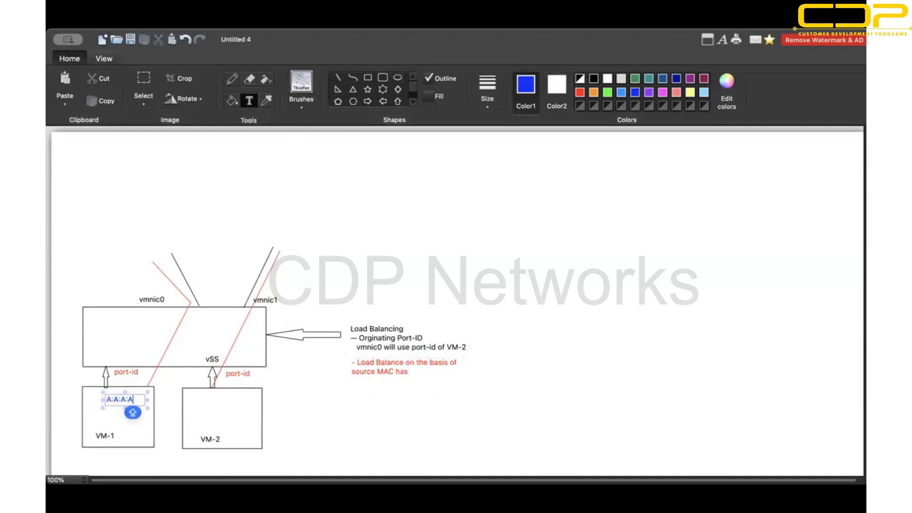
{"action": "key", "text": "Return"}
{"action": "key", "text": "BackSpace"}
{"action": "type", "text": "A:A"}
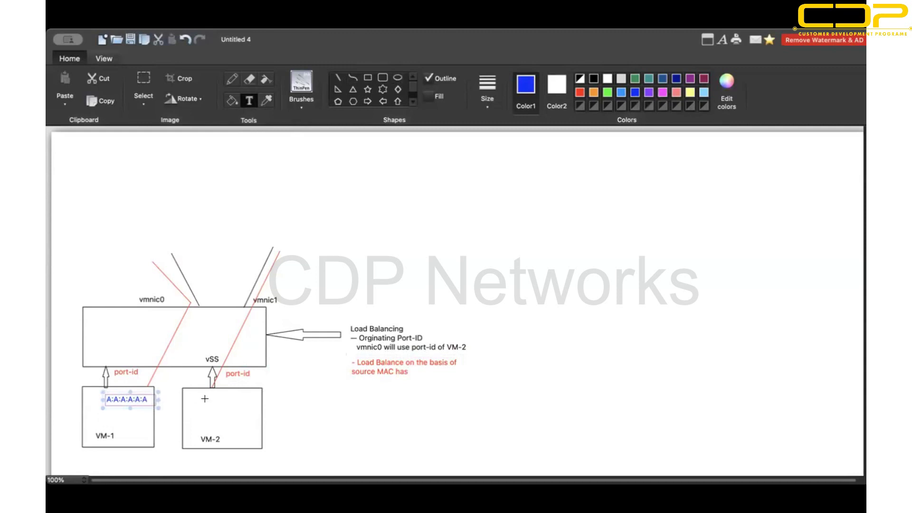
Write the MAC address B:B:B:B:B:B in blue inside the VM-2 rectangle.
{"action": "left_click", "coordinate": [199, 394]}
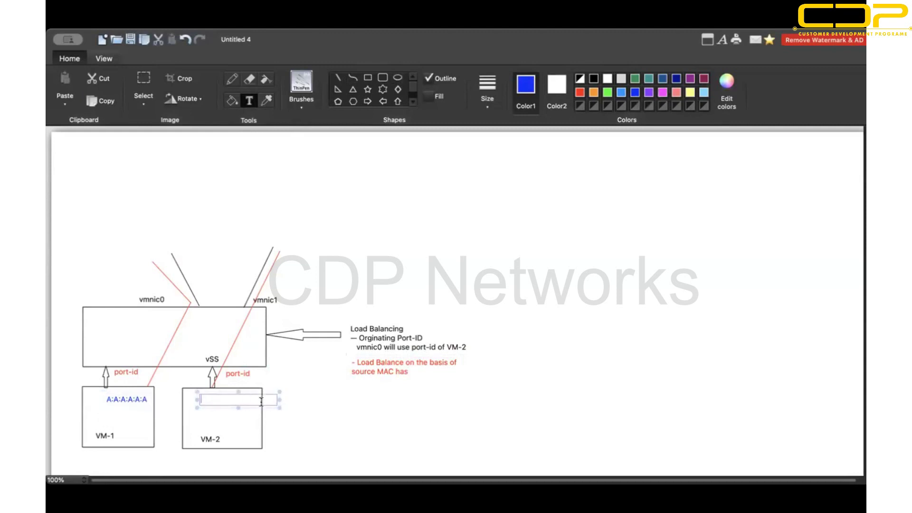
{"action": "type", "text": "a"}
{"action": "key", "text": "BackSpace"}
{"action": "key", "text": "Caps_Lock"}
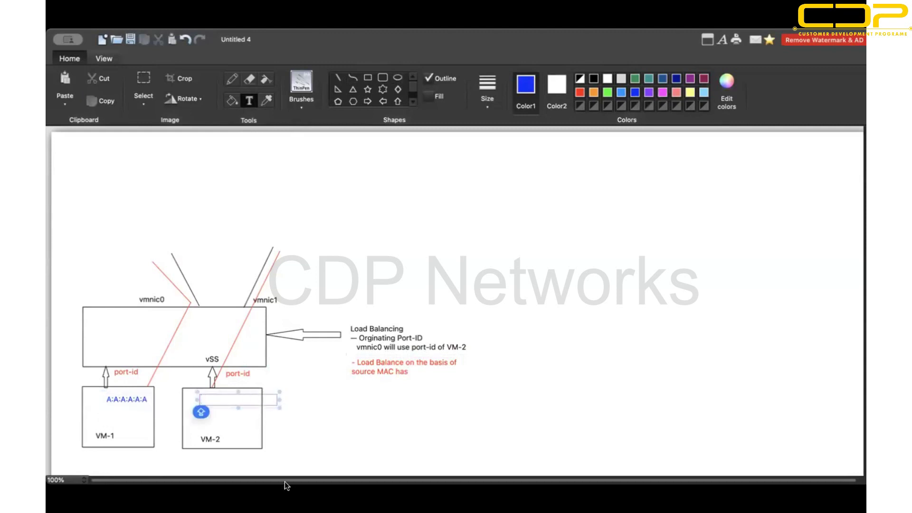
{"action": "type", "text": "B:B:B:B:B:B"}
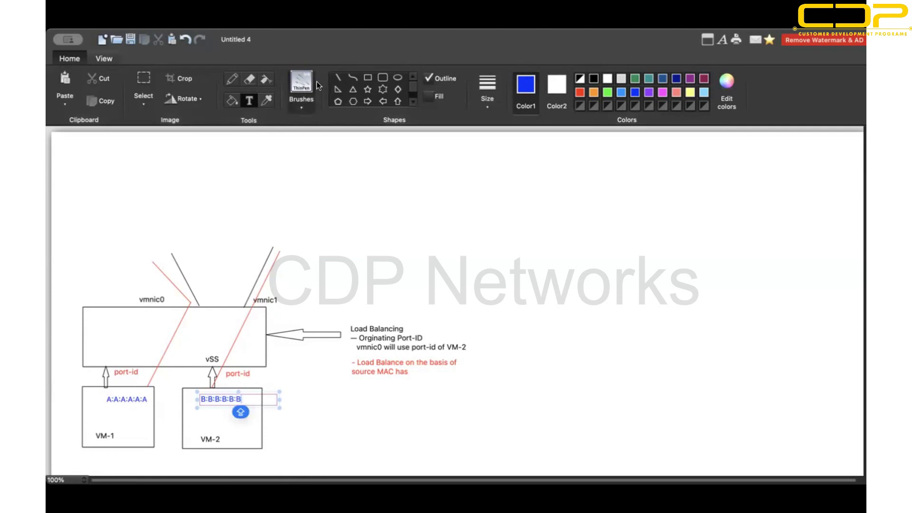
Draw blue lines from VM-1's MAC address to the vmnic1 uplink and from VM-2's MAC address to the vmnic0 uplink.
{"action": "left_click", "coordinate": [337, 77]}
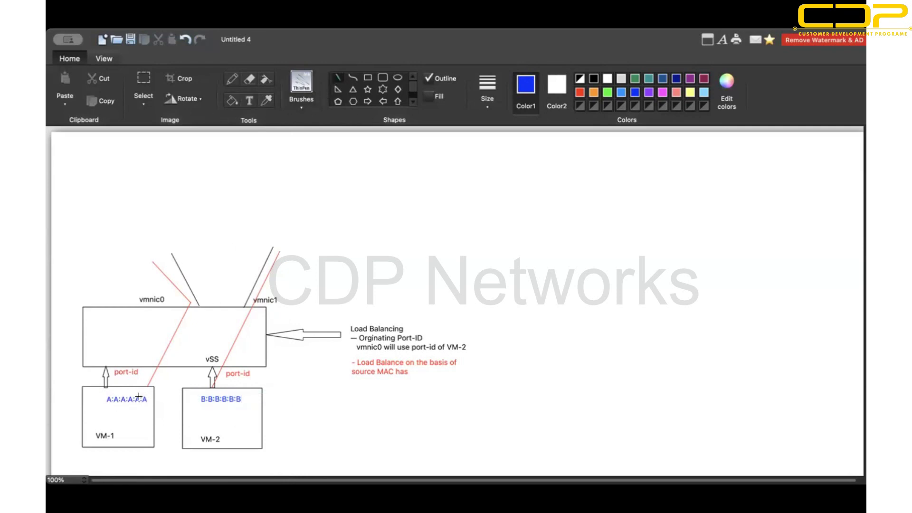
{"action": "mouse_move", "coordinate": [139, 397]}
{"action": "left_mouse_down"}
{"action": "mouse_move", "coordinate": [201, 350]}
{"action": "mouse_move", "coordinate": [282, 251]}
{"action": "left_mouse_up"}
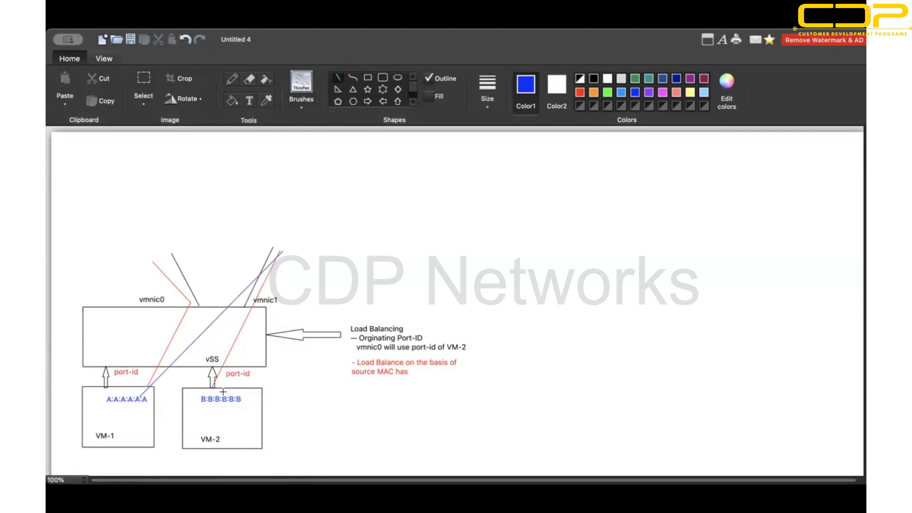
{"action": "left_click_drag", "start_coordinate": [226, 393], "coordinate": [166, 260]}
{"action": "left_click", "coordinate": [249, 101]}
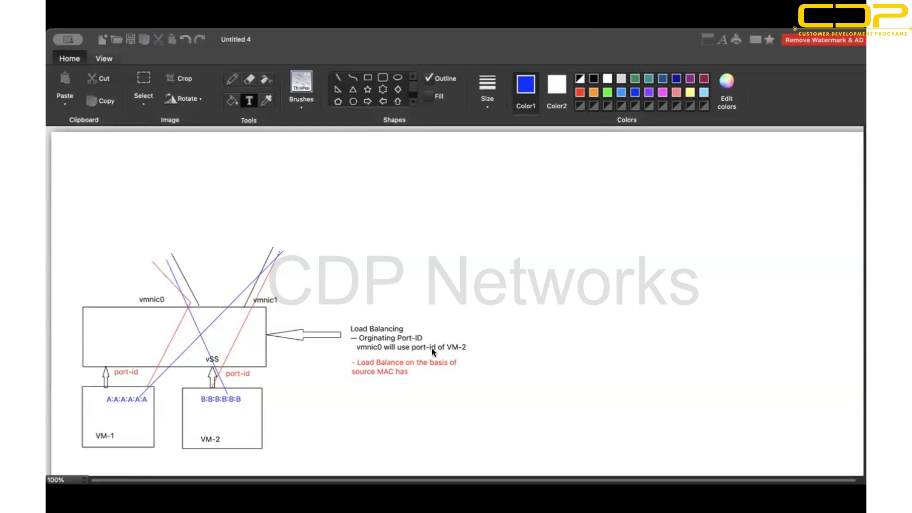
Switch back to the lab console in Chrome, make it fullscreen and dismiss the open load balancing list for vSwitch0.
{"action": "key", "text": "super+Tab"}
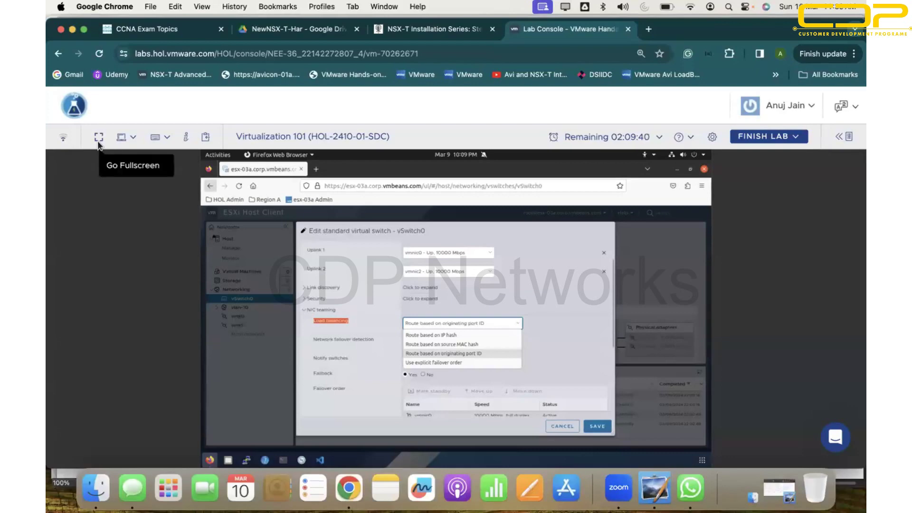
{"action": "left_click", "coordinate": [104, 137]}
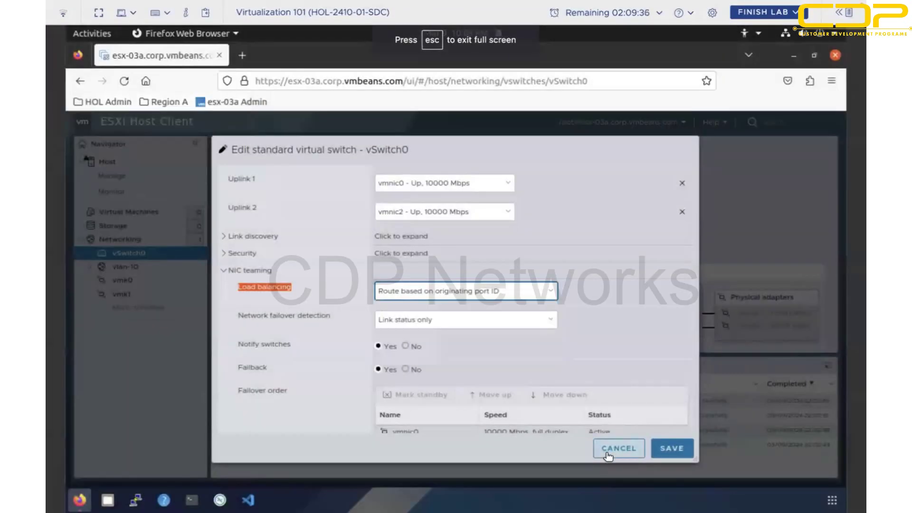
{"action": "left_click", "coordinate": [617, 450]}
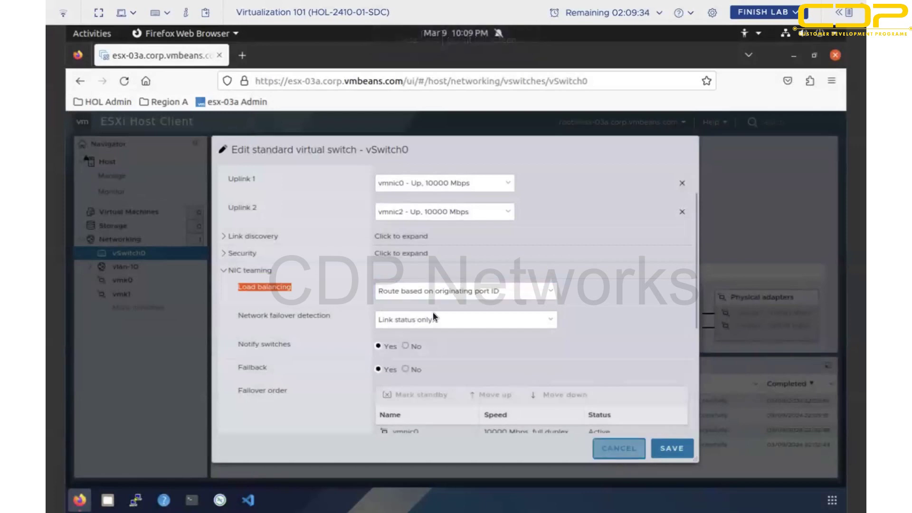
Open vSwitch0 from the host's virtual switches and review its details, teaming and security policies, and topology.
{"action": "left_click", "coordinate": [119, 239]}
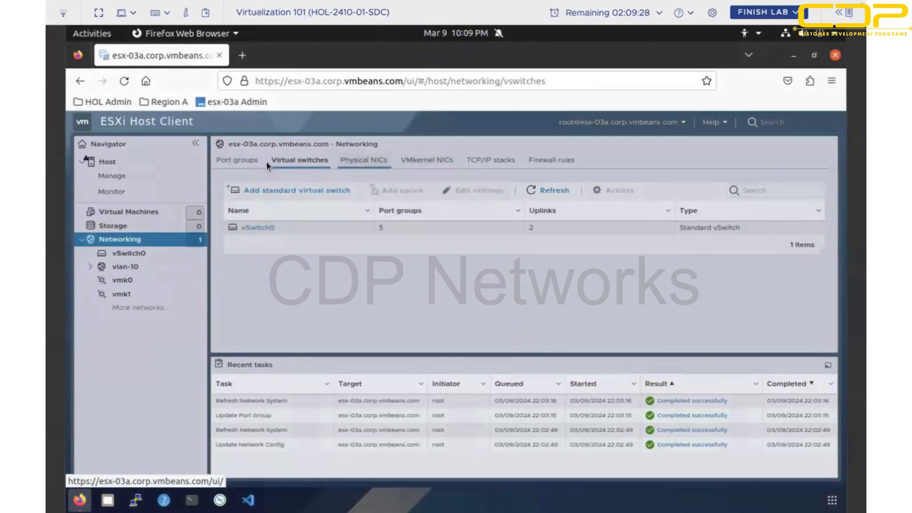
{"action": "left_click", "coordinate": [261, 228]}
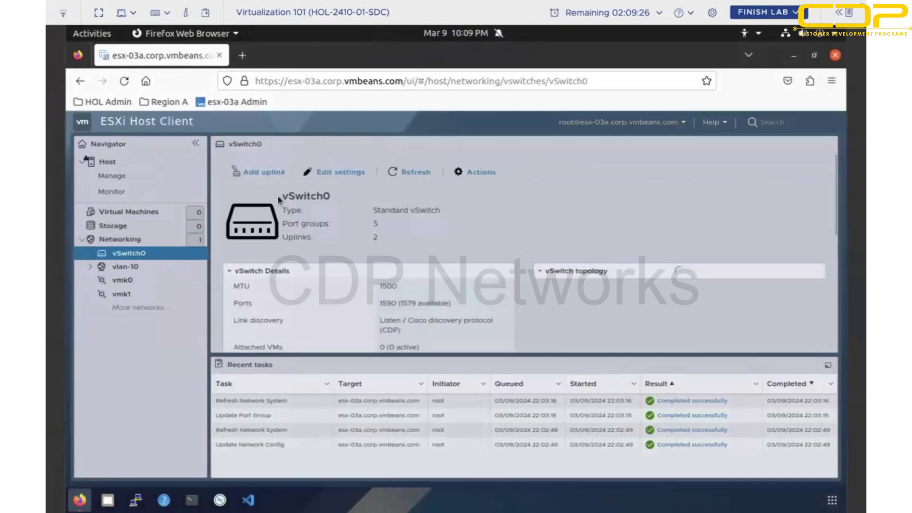
{"action": "scroll", "coordinate": [349, 266], "scroll_direction": "down", "scroll_amount": 1}
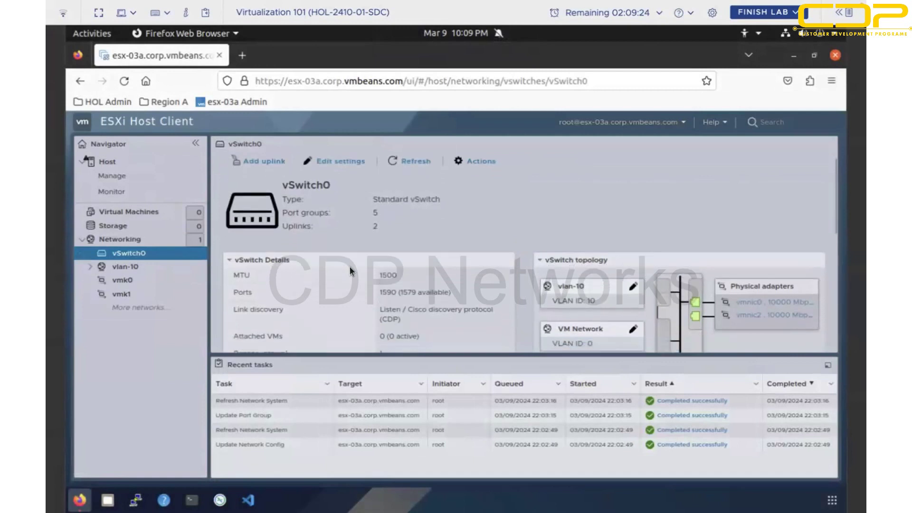
{"action": "scroll", "coordinate": [315, 313], "scroll_direction": "down", "scroll_amount": 5}
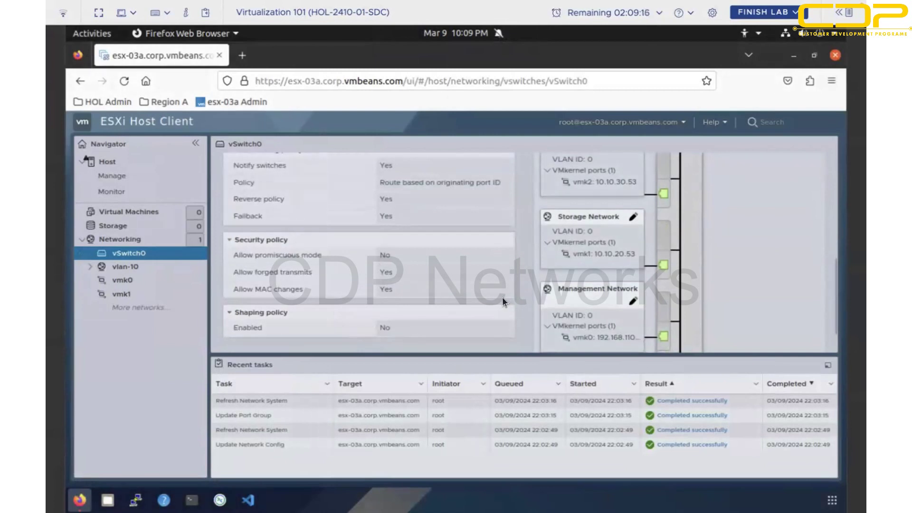
{"action": "scroll", "coordinate": [501, 298], "scroll_direction": "up", "scroll_amount": 2}
{"action": "scroll", "coordinate": [501, 299], "scroll_direction": "up", "scroll_amount": 5}
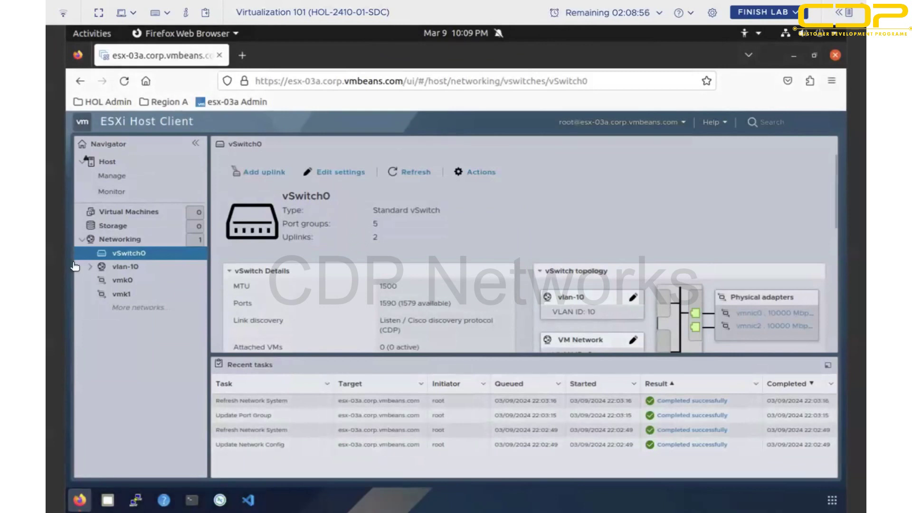
Reopen vSwitch0 from the networking list, edit its settings and expand the NIC teaming section.
{"action": "left_click", "coordinate": [121, 241]}
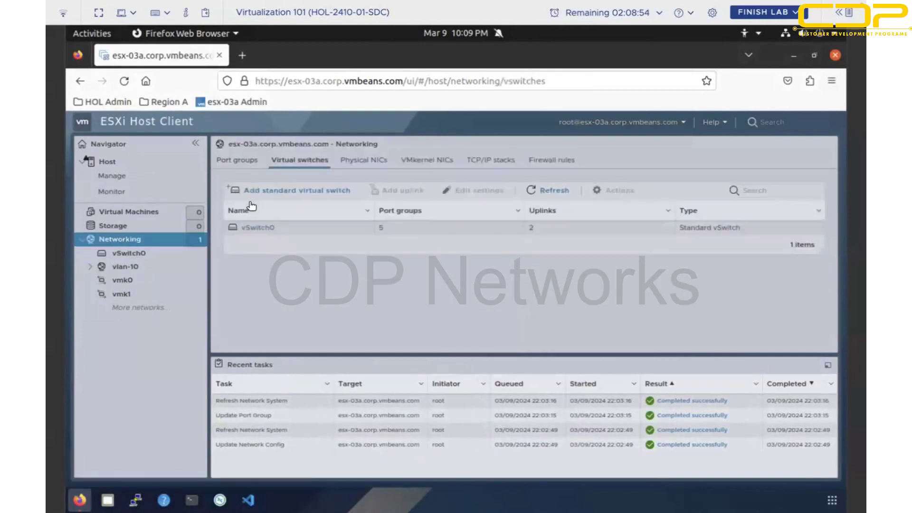
{"action": "left_click", "coordinate": [259, 227]}
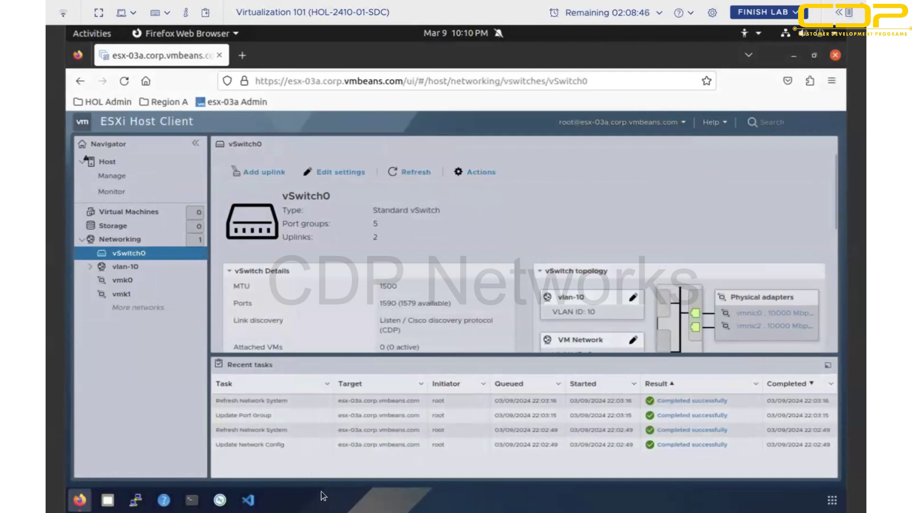
{"action": "left_click", "coordinate": [477, 174]}
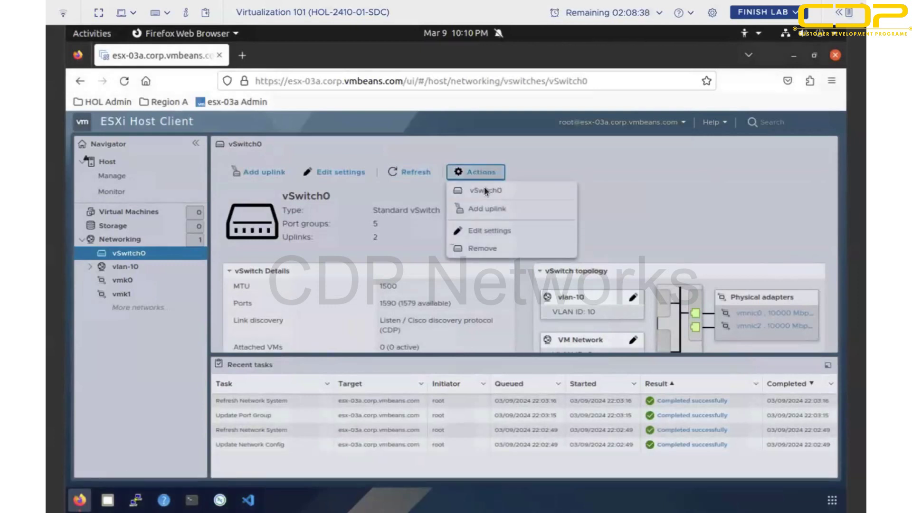
{"action": "left_click", "coordinate": [483, 190]}
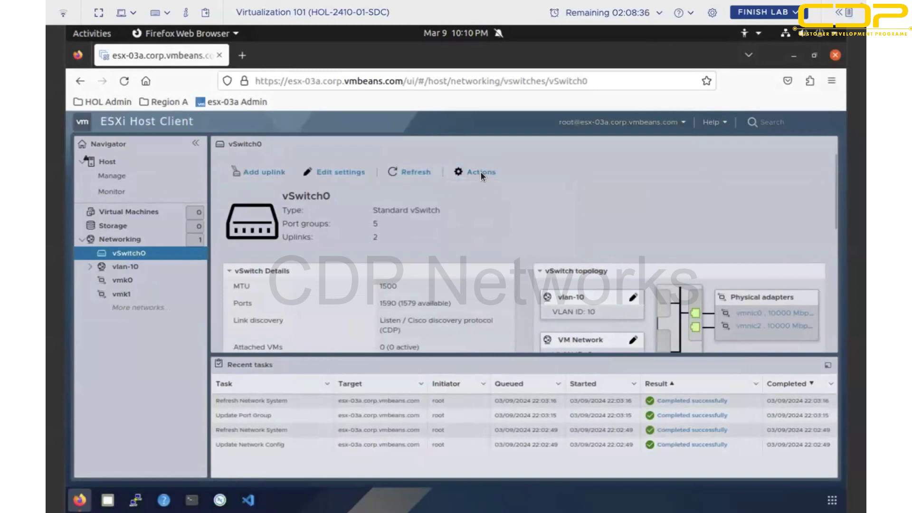
{"action": "left_click", "coordinate": [476, 172]}
{"action": "left_click", "coordinate": [482, 231]}
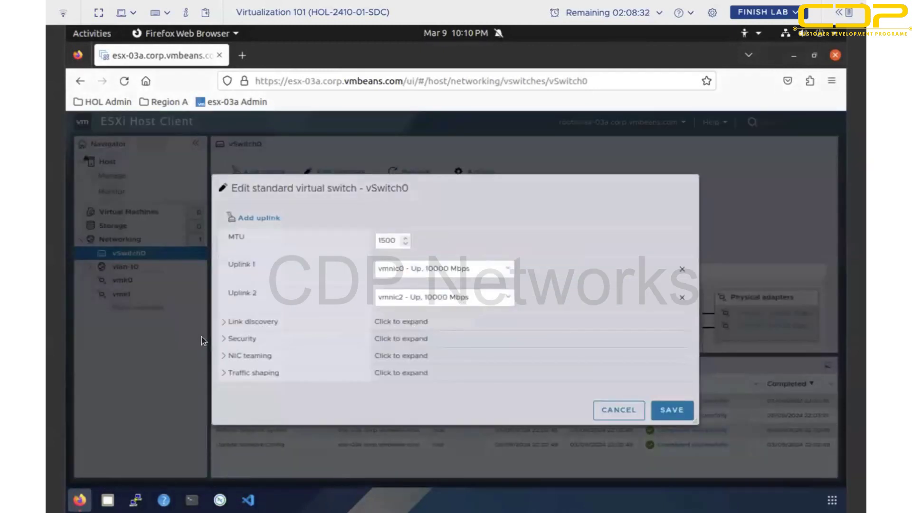
{"action": "left_click", "coordinate": [223, 356]}
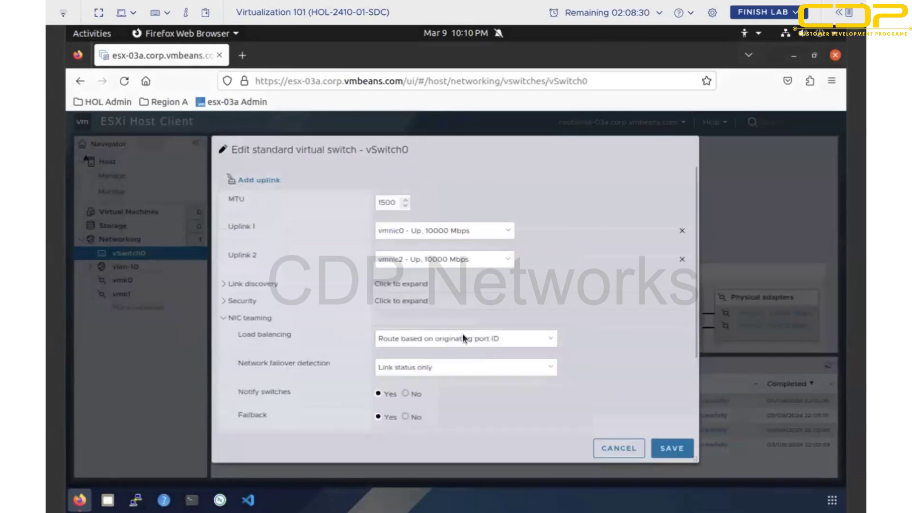
Try Route based on source MAC hash, Route based on IP hash and Use explicit failover order as vSwitch0's load balancing policy.
{"action": "scroll", "coordinate": [481, 331], "scroll_direction": "down", "scroll_amount": 1}
{"action": "left_click", "coordinate": [473, 297]}
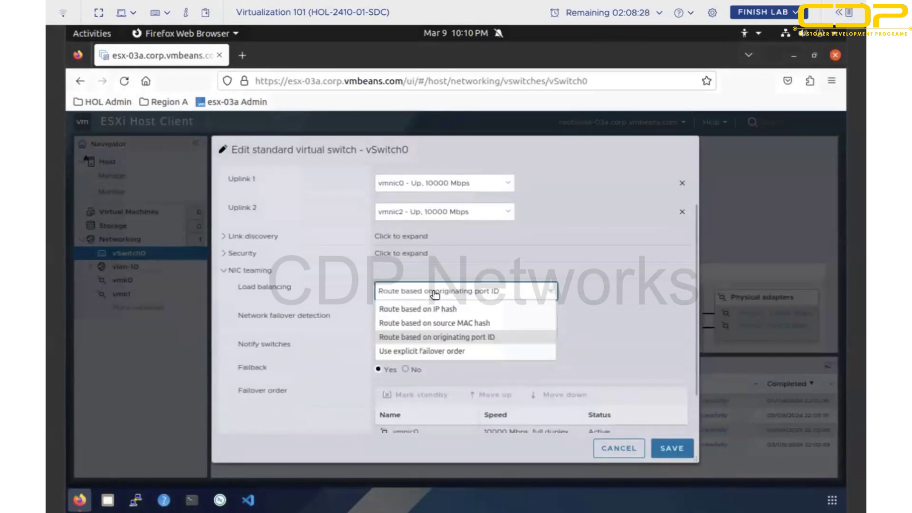
{"action": "left_click", "coordinate": [434, 323]}
{"action": "left_click", "coordinate": [502, 294]}
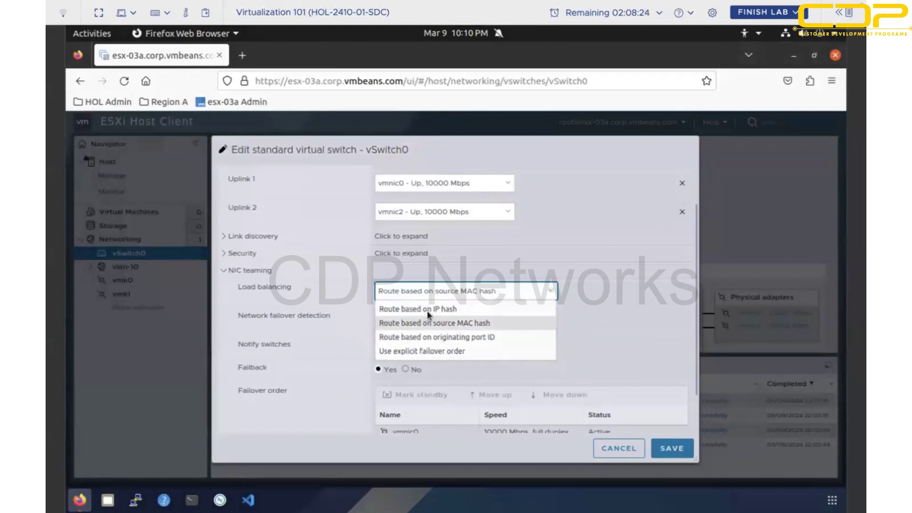
{"action": "left_click", "coordinate": [426, 310]}
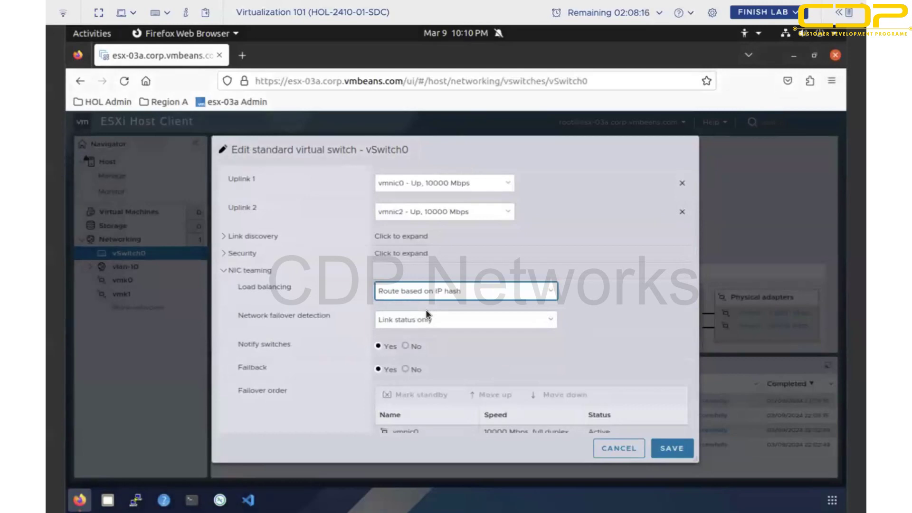
{"action": "left_click", "coordinate": [493, 295]}
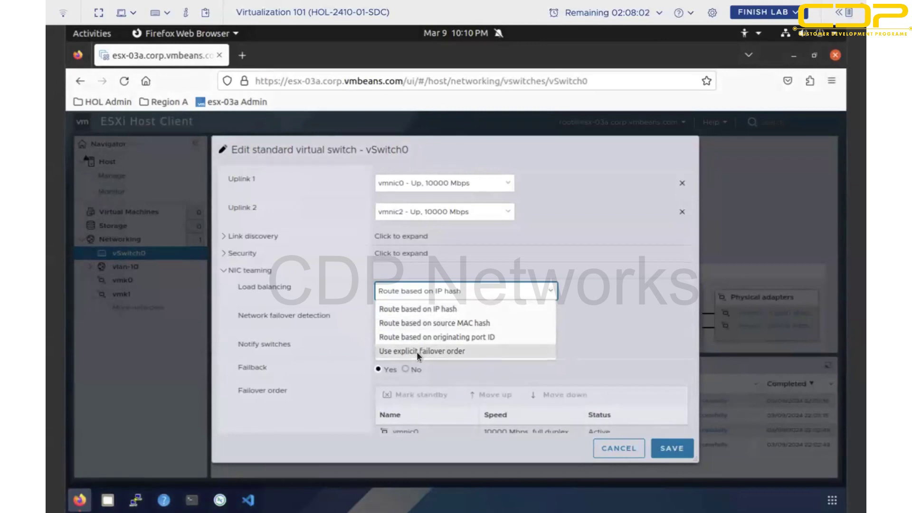
{"action": "left_click", "coordinate": [442, 354]}
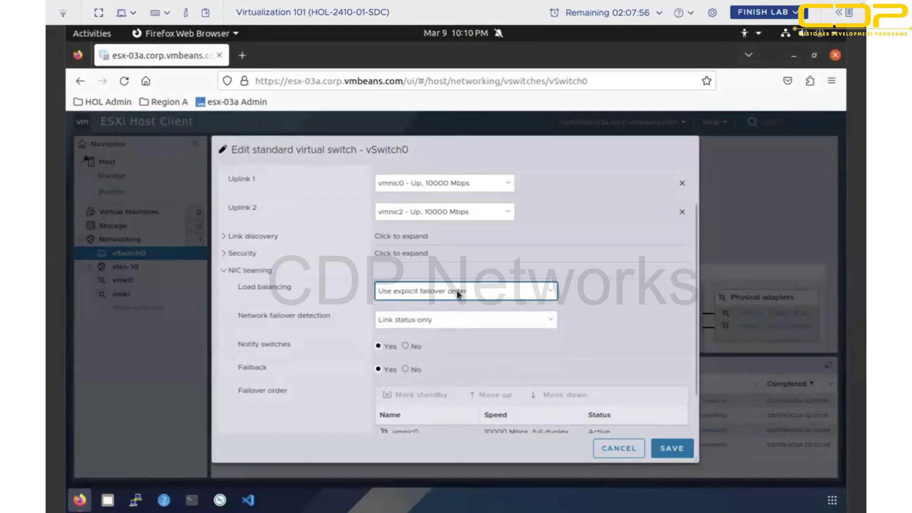
Mark vmnic2 as standby in vSwitch0's failover order and highlight the Failback label.
{"action": "scroll", "coordinate": [486, 332], "scroll_direction": "down", "scroll_amount": 2}
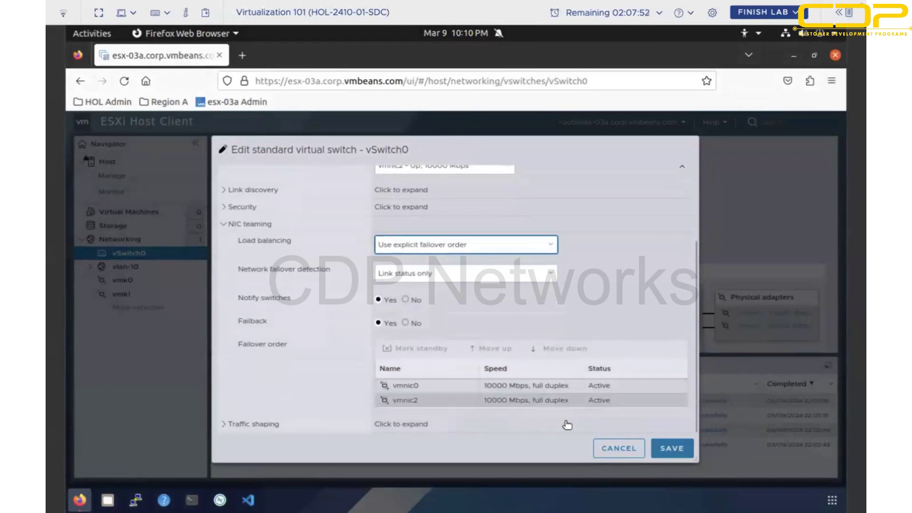
{"action": "left_click", "coordinate": [414, 401]}
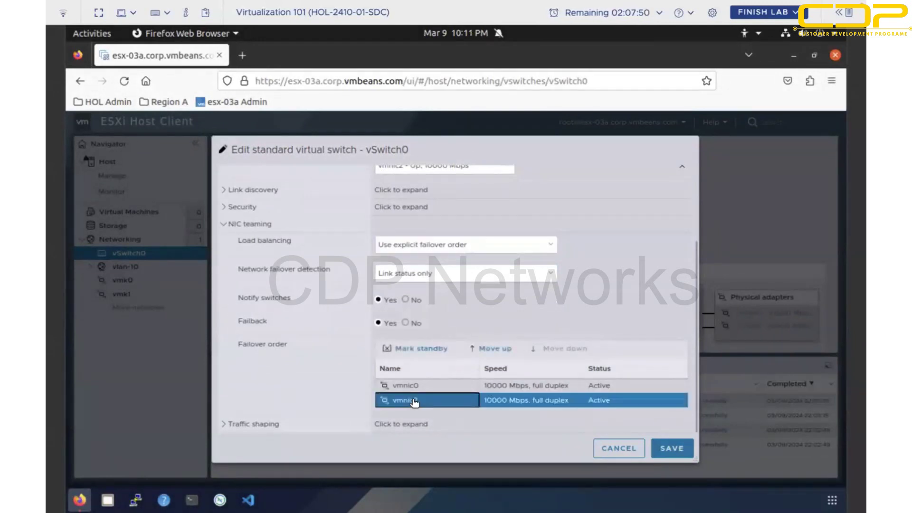
{"action": "left_click", "coordinate": [422, 349]}
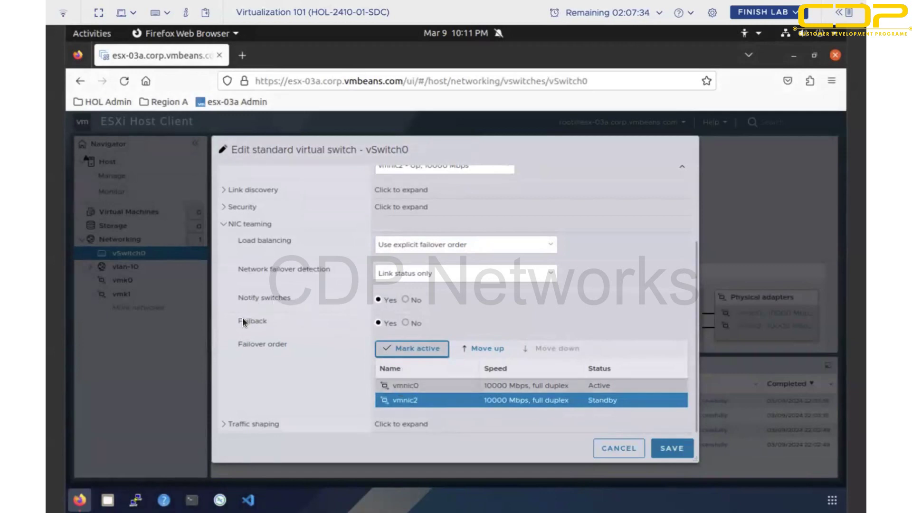
{"action": "double_click", "coordinate": [266, 322]}
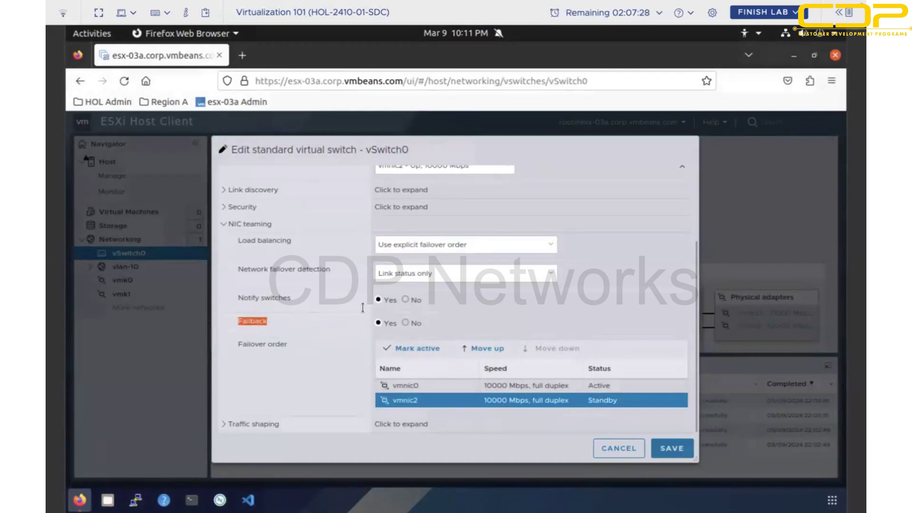
Set load balancing to Route based on source MAC hash, mark vmnic2 as active and save vSwitch0.
{"action": "left_click", "coordinate": [448, 245]}
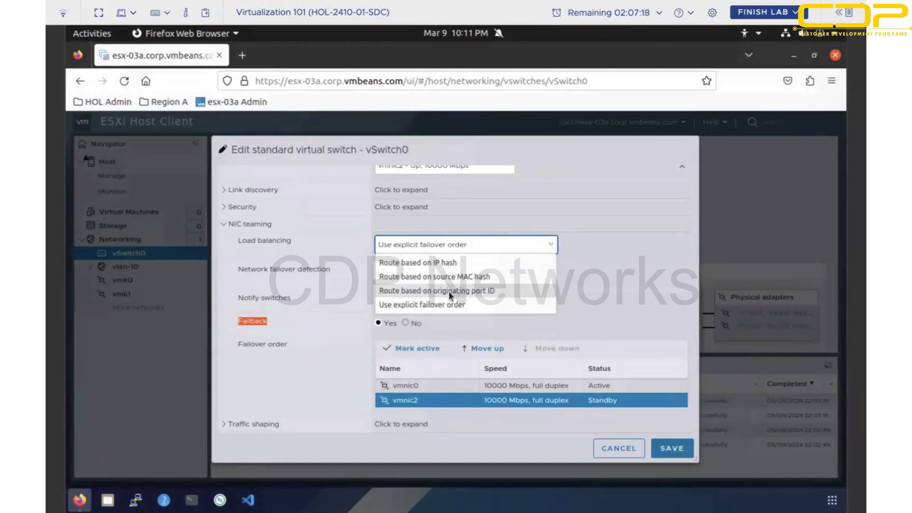
{"action": "left_click", "coordinate": [421, 348]}
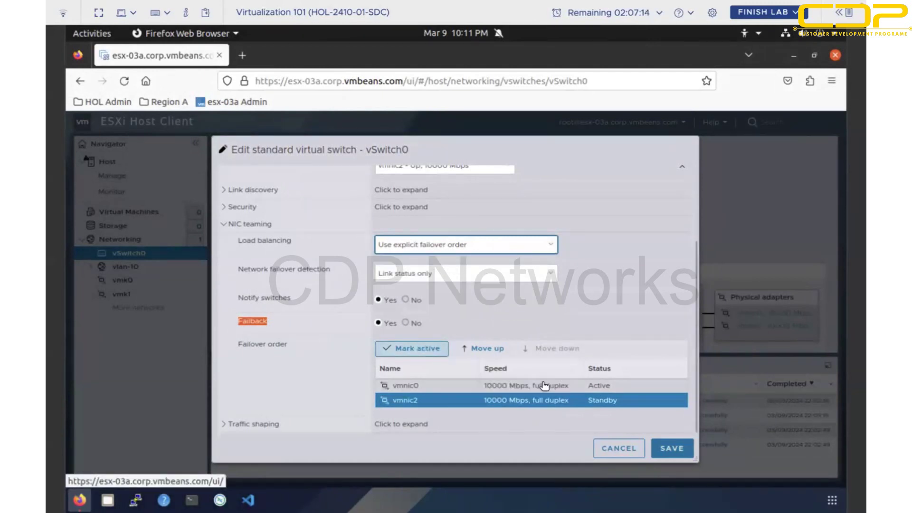
{"action": "left_click", "coordinate": [516, 252]}
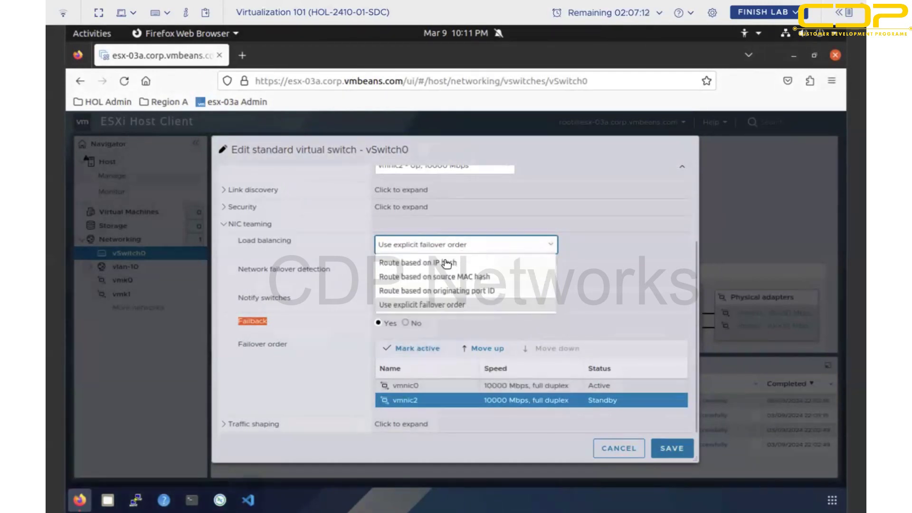
{"action": "left_click", "coordinate": [431, 277]}
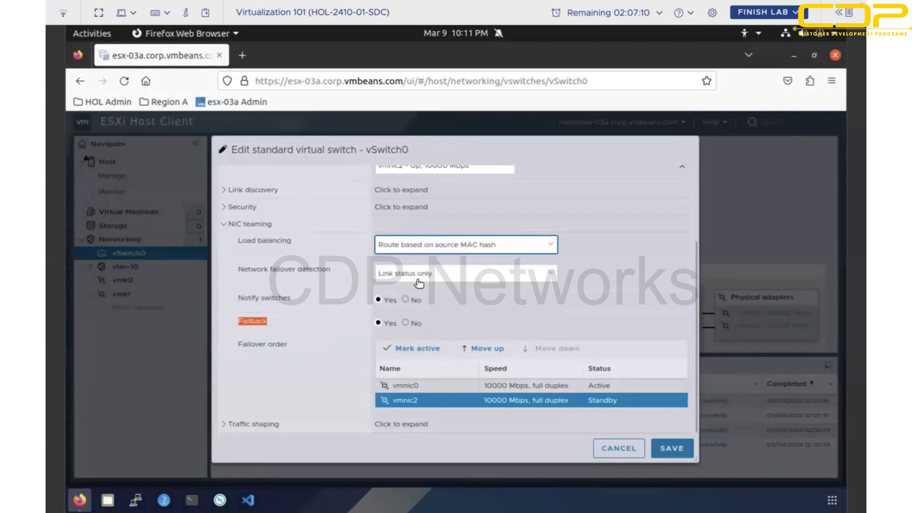
{"action": "left_click", "coordinate": [411, 352]}
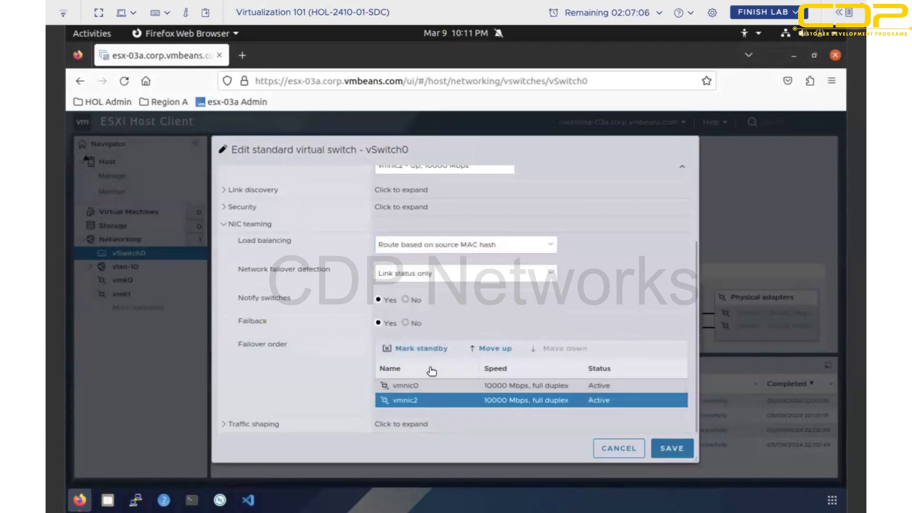
{"action": "left_click", "coordinate": [543, 245]}
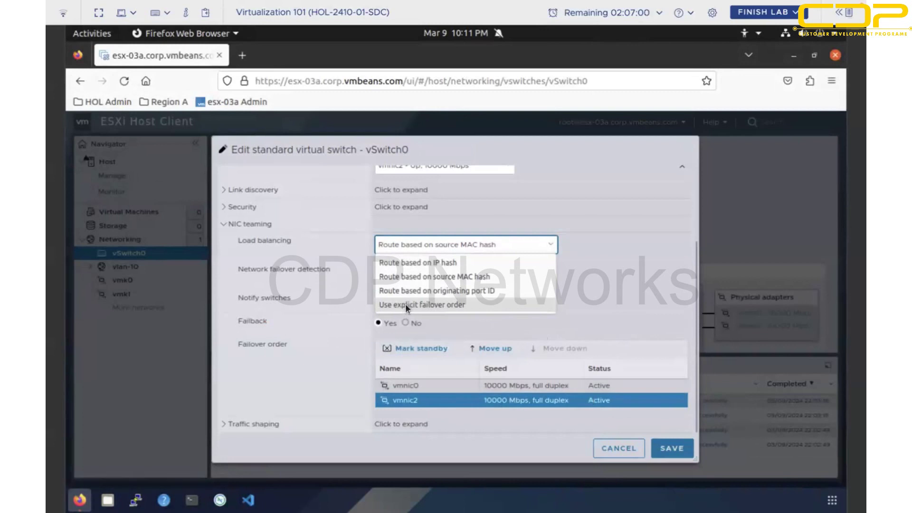
{"action": "left_click", "coordinate": [458, 420]}
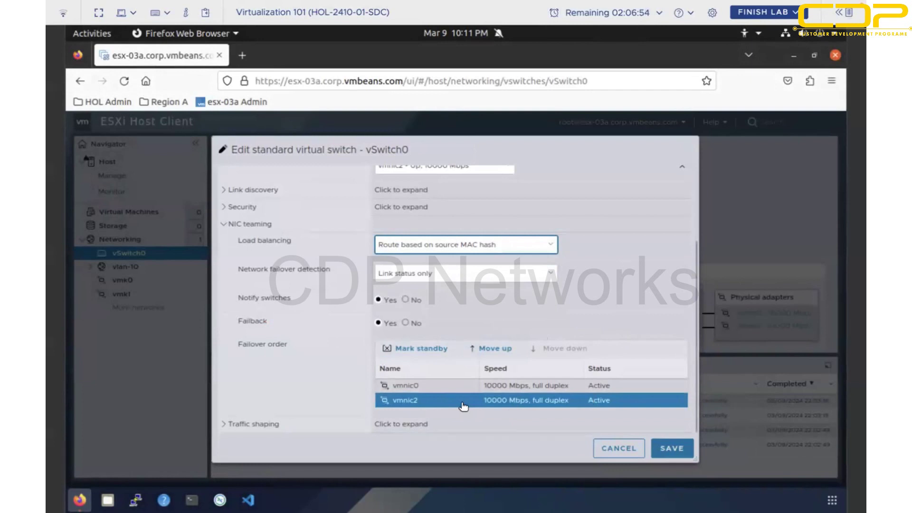
{"action": "left_click", "coordinate": [655, 449]}
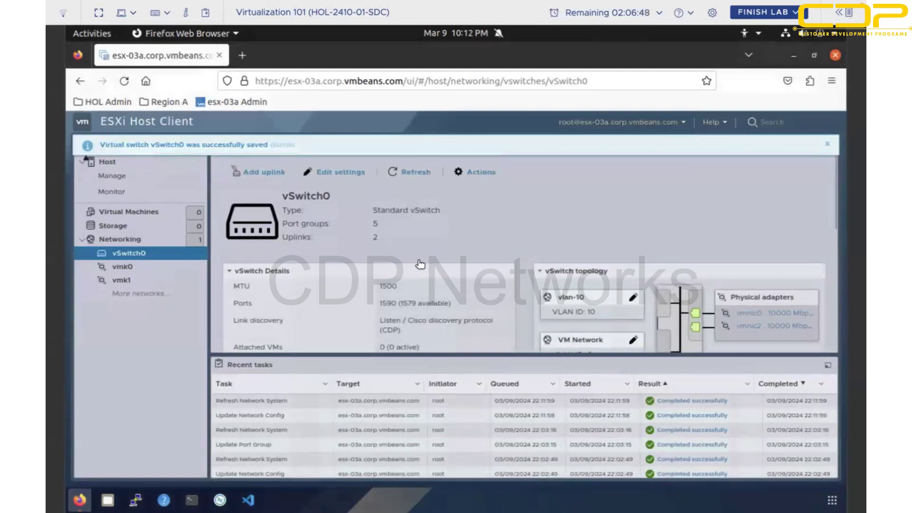
Reopen vSwitch0's NIC teaming settings, try Route based on IP hash as the load balancing policy and cancel the edit.
{"action": "left_click", "coordinate": [340, 175]}
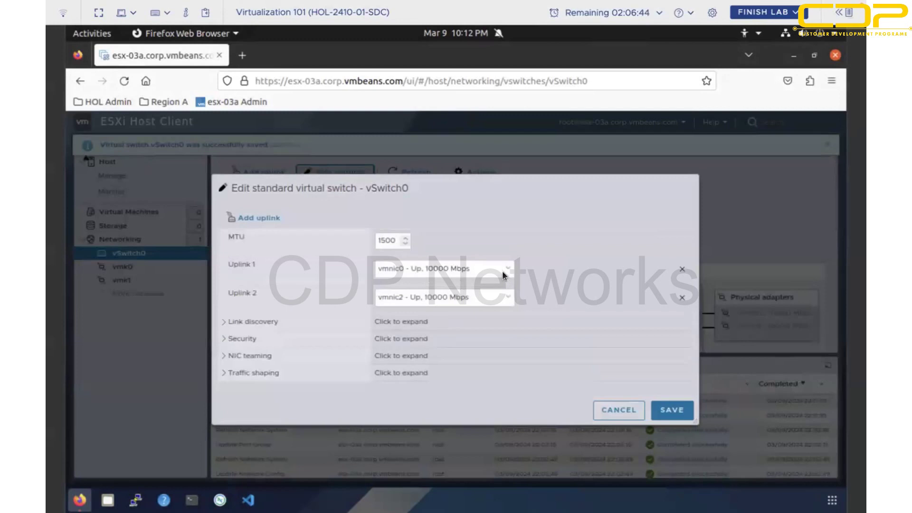
{"action": "left_click", "coordinate": [225, 356]}
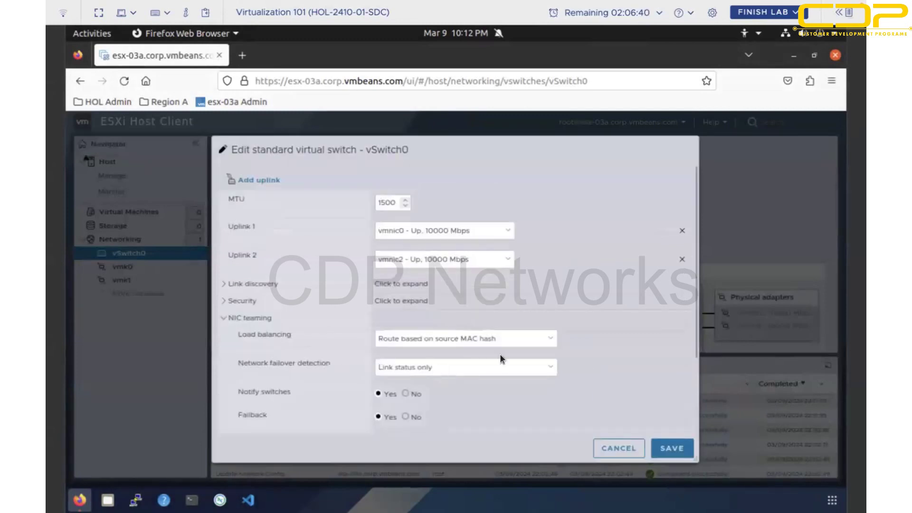
{"action": "left_click", "coordinate": [513, 348]}
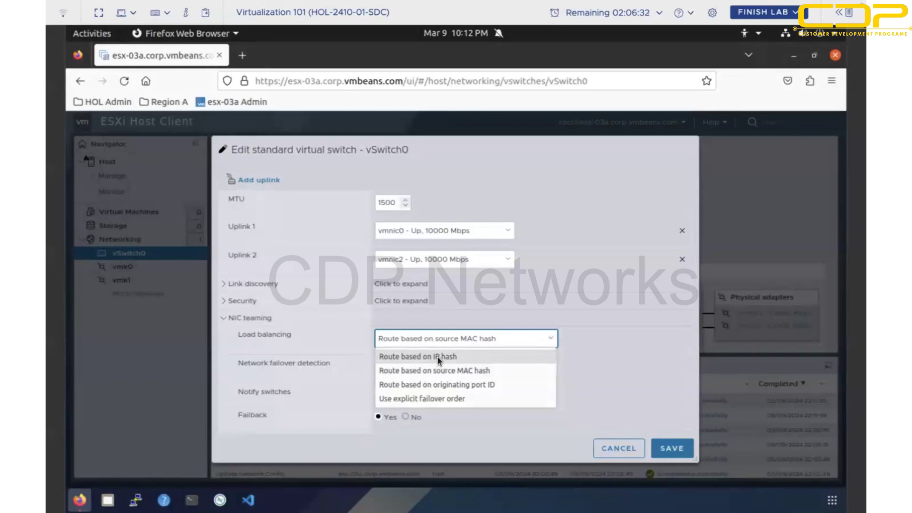
{"action": "left_click", "coordinate": [423, 356]}
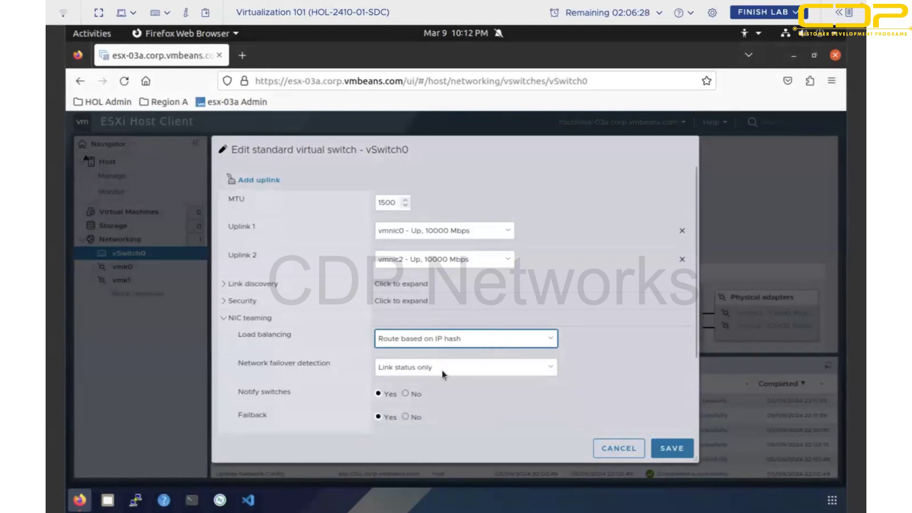
{"action": "left_click", "coordinate": [550, 341]}
{"action": "left_click", "coordinate": [456, 360]}
{"action": "left_click", "coordinate": [551, 341]}
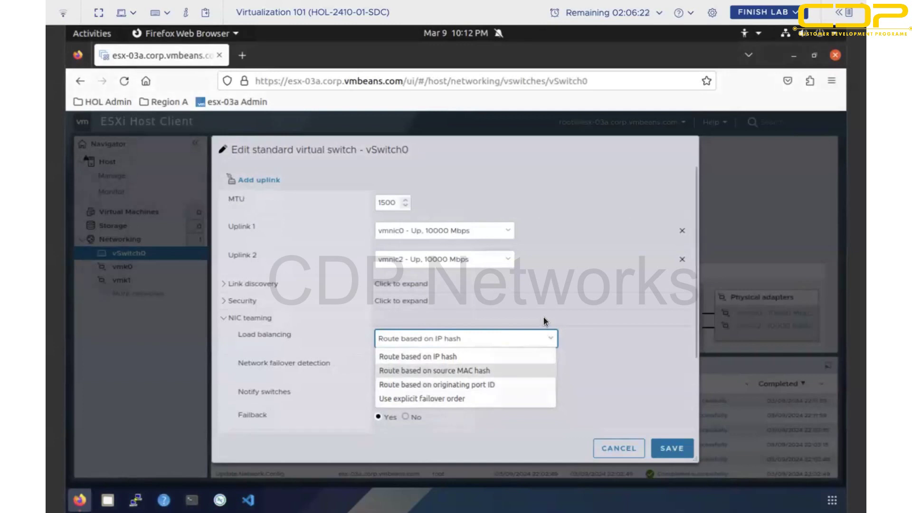
{"action": "left_click", "coordinate": [630, 460]}
{"action": "left_click", "coordinate": [612, 448]}
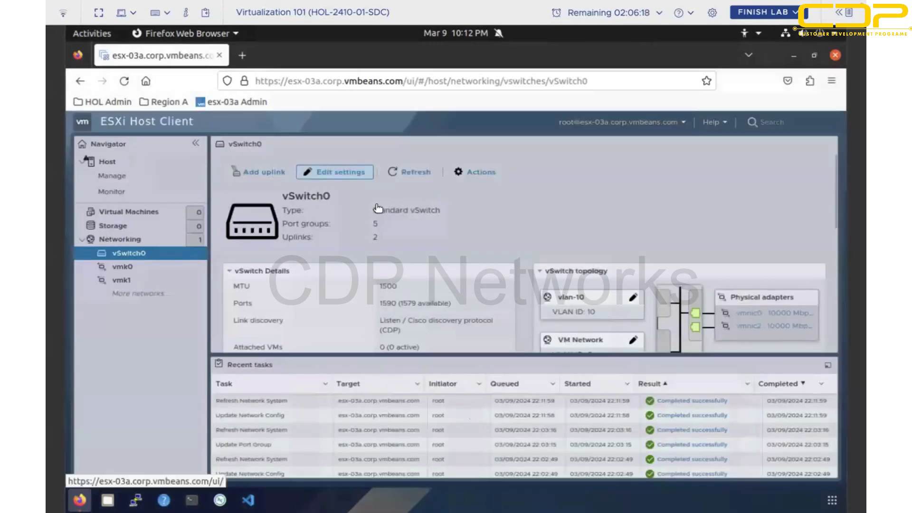
{"action": "mouse_move", "coordinate": [100, 5]}
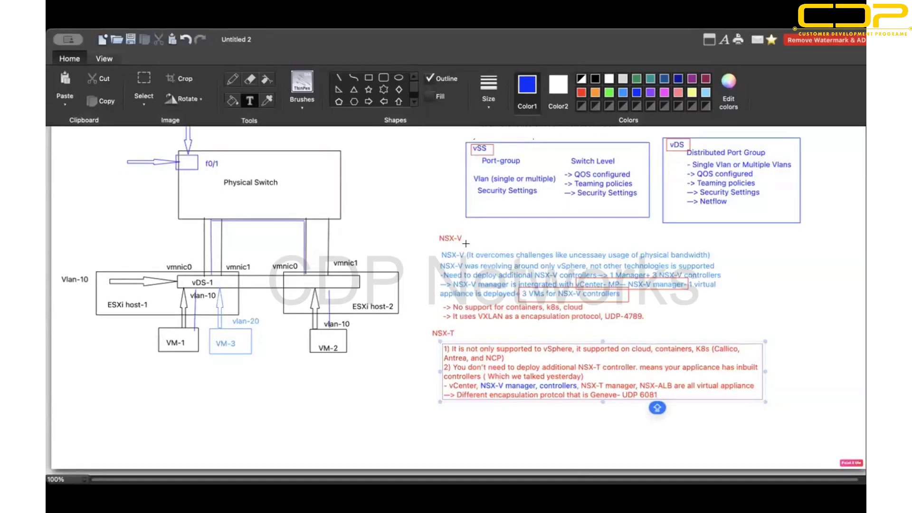
{"action": "scroll", "coordinate": [475, 233], "scroll_direction": "up", "scroll_amount": 1}
{"action": "left_click", "coordinate": [479, 211]}
{"action": "left_click", "coordinate": [514, 158]}
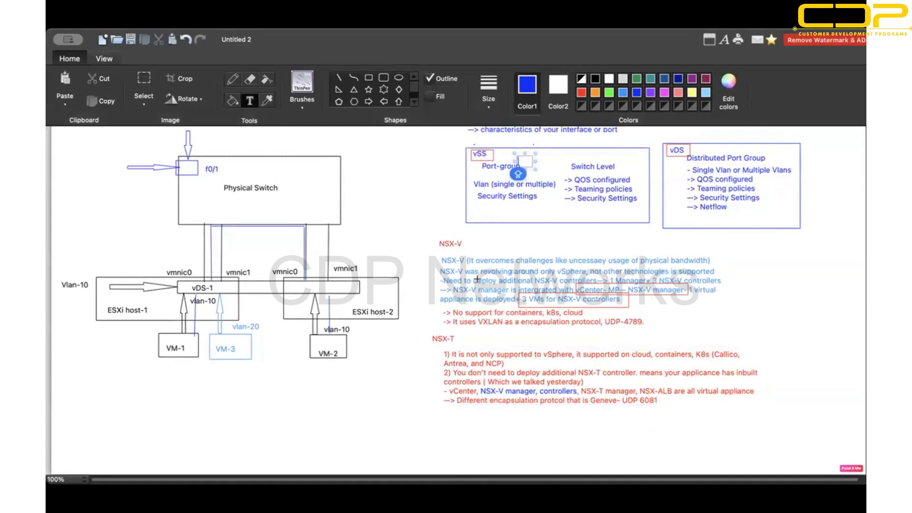
{"action": "key", "text": "Escape"}
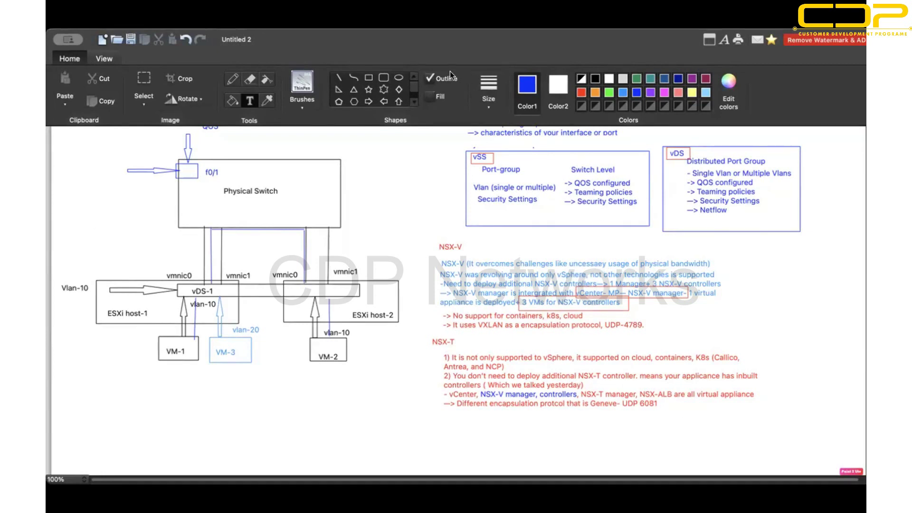
Create a new canvas and write "1) Login into the vCenter" and "2) Add ESX-03 in the vCenter, under existing compute cluster" on it.
{"action": "left_click", "coordinate": [69, 39]}
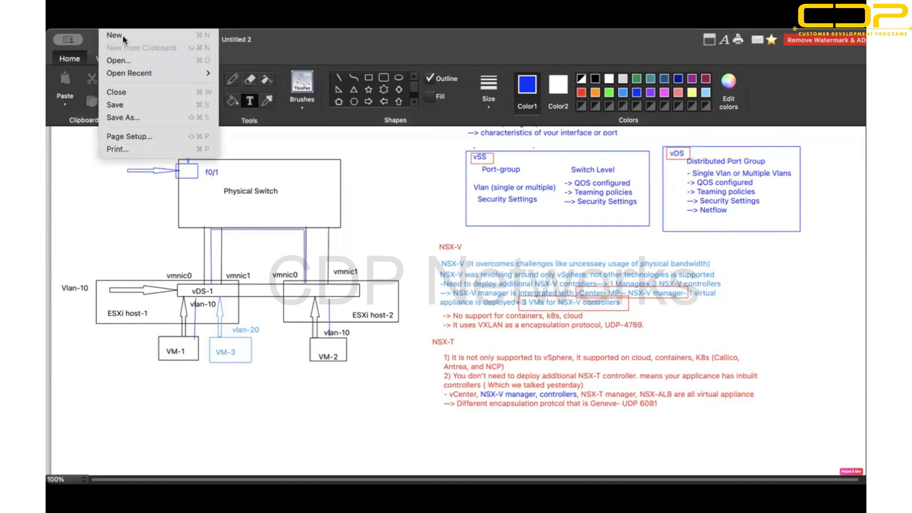
{"action": "key", "text": "Escape"}
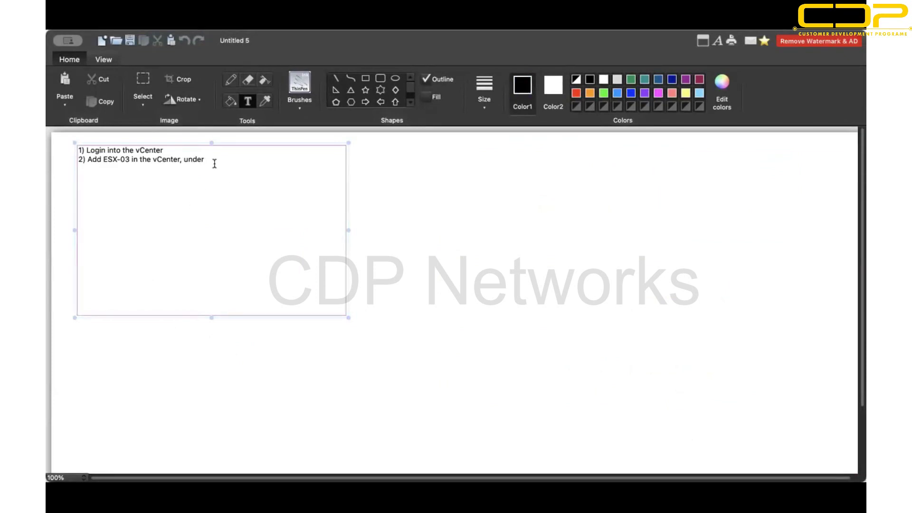
{"action": "left_click_drag", "start_coordinate": [164, 150], "coordinate": [133, 160]}
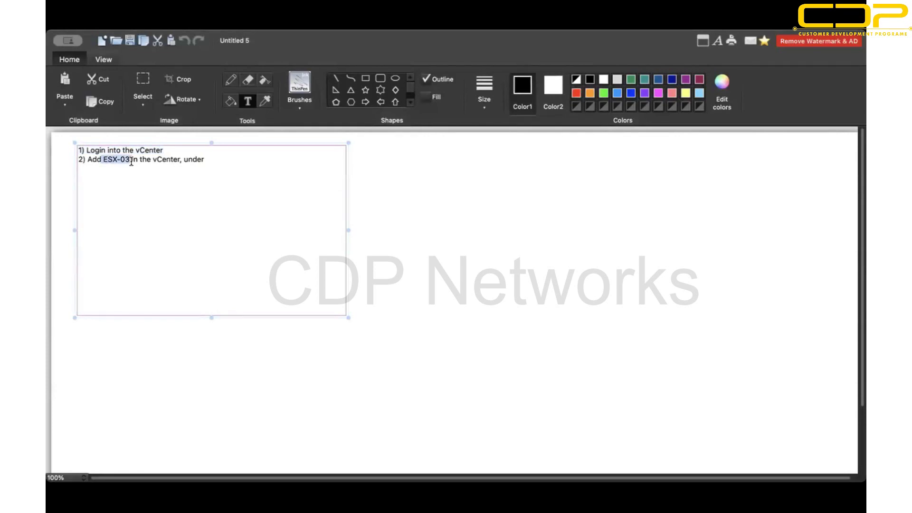
{"action": "left_click", "coordinate": [233, 160]}
{"action": "type", "text": "ex"}
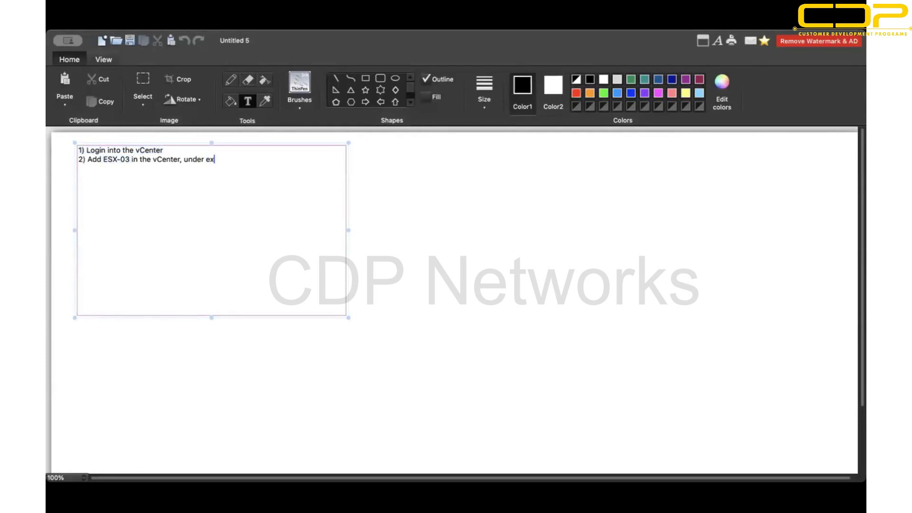
{"action": "type", "text": "isting compute cluster"}
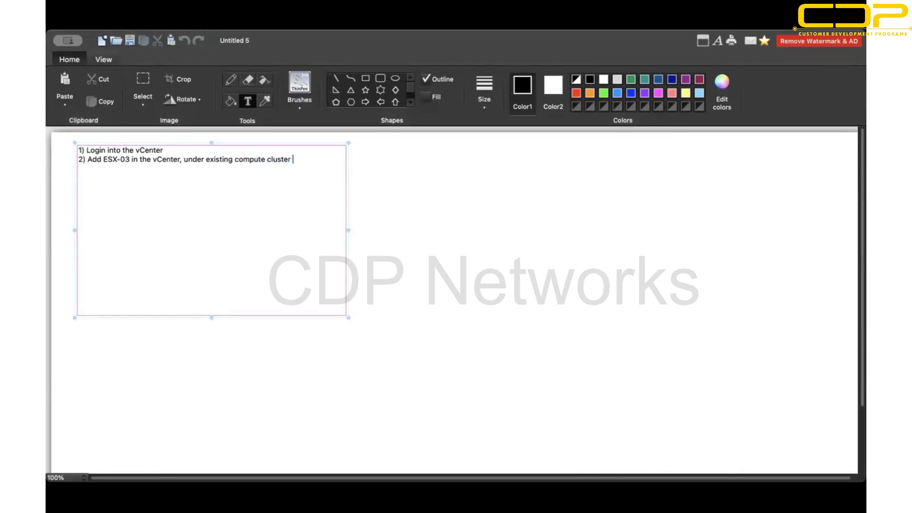
Add the list items "3) Create a New vDS" and "4) We will connect the host to that vDS" to the notes.
{"action": "key", "text": "Return"}
{"action": "type", "text": "3) Create a nE"}
{"action": "key", "text": "BackSpace"}
{"action": "key", "text": "BackSpace"}
{"action": "type", "text": "New vDS"}
{"action": "key", "text": "Return"}
{"action": "type", "text": "4)"}
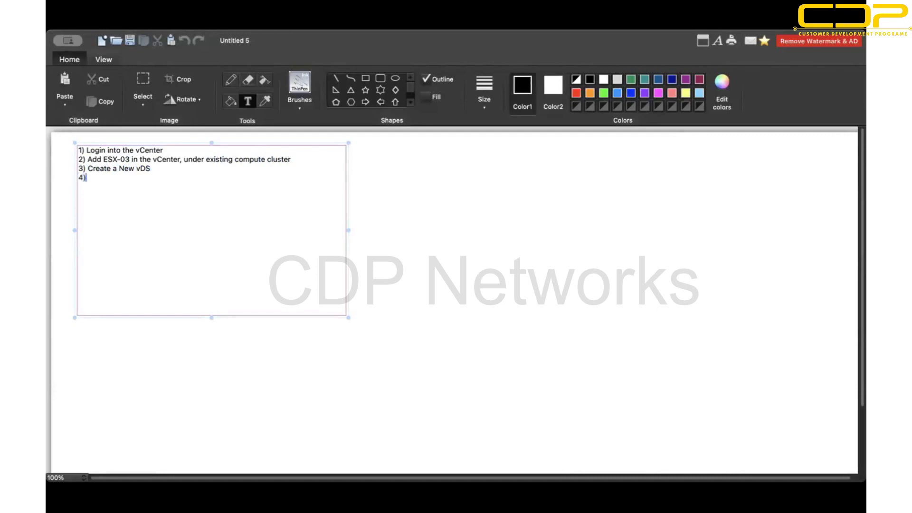
{"action": "type", "text": " We will connect the ho"}
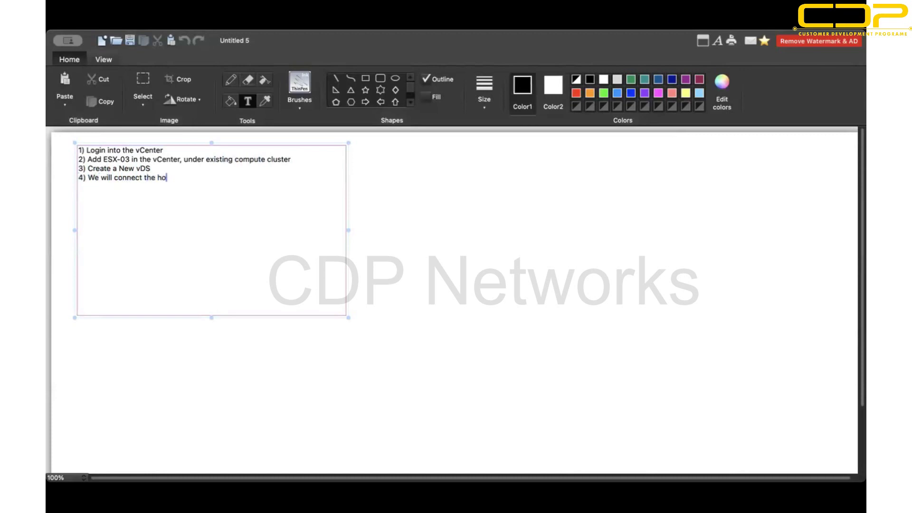
{"action": "type", "text": "st to that vDS"}
Add the list item "5) Create a new virtual distributed Port-group" to the notes.
{"action": "key", "text": "Return"}
{"action": "type", "text": "5) W"}
{"action": "key", "text": "BackSpace"}
{"action": "type", "text": "Create a new P"}
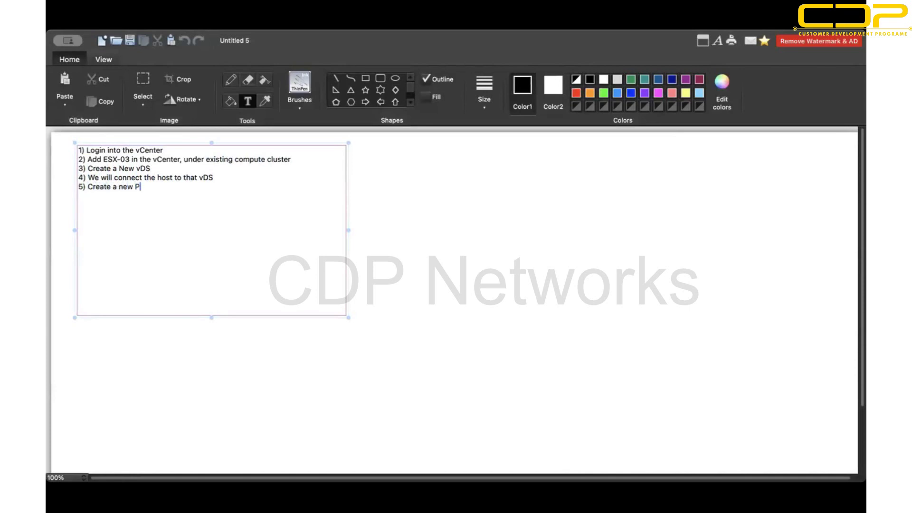
{"action": "key", "text": "BackSpace"}
{"action": "type", "text": "vD"}
{"action": "key", "text": "BackSpace"}
{"action": "key", "text": "BackSpace"}
{"action": "type", "text": "virtual distributed Port-group"}
{"action": "key", "text": "Return"}
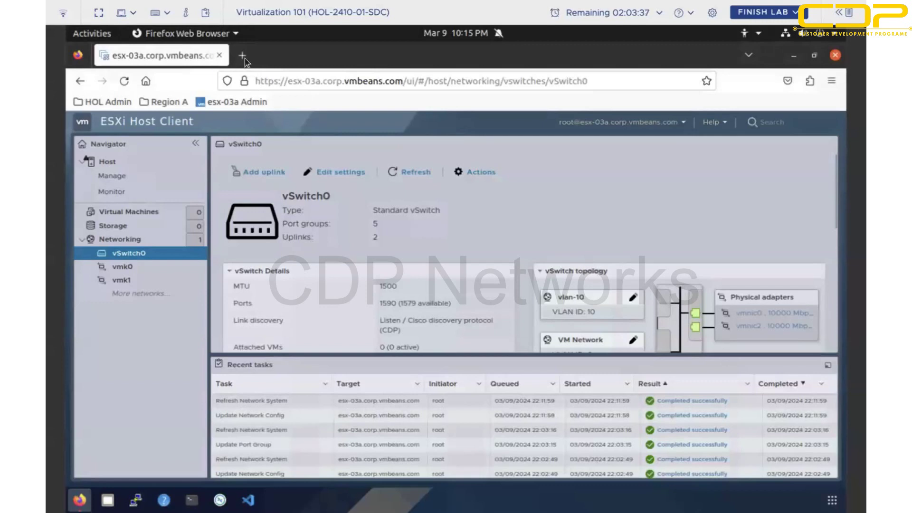
Switch to Firefox, open the Region A vCenter in a new browser tab and log in with the prefilled administrator credentials.
{"action": "left_click", "coordinate": [241, 55]}
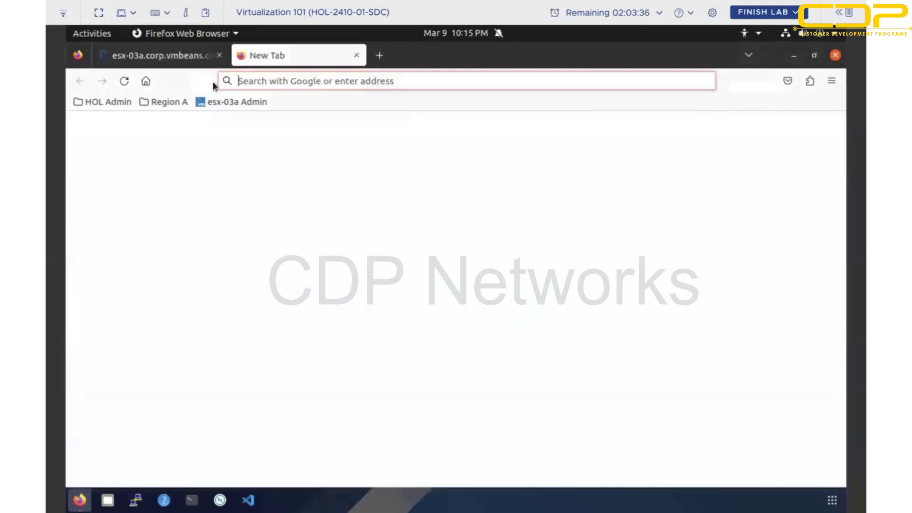
{"action": "left_click", "coordinate": [165, 103]}
{"action": "left_click", "coordinate": [180, 130]}
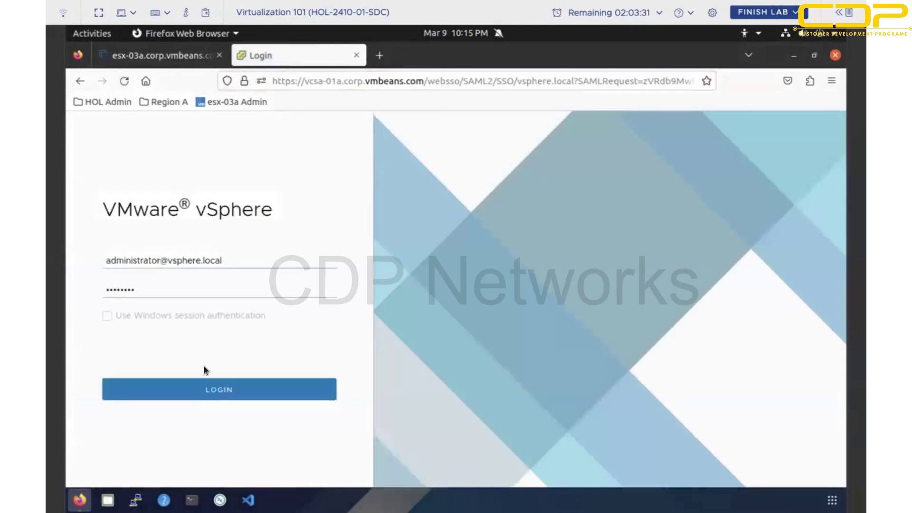
{"action": "left_click", "coordinate": [194, 389]}
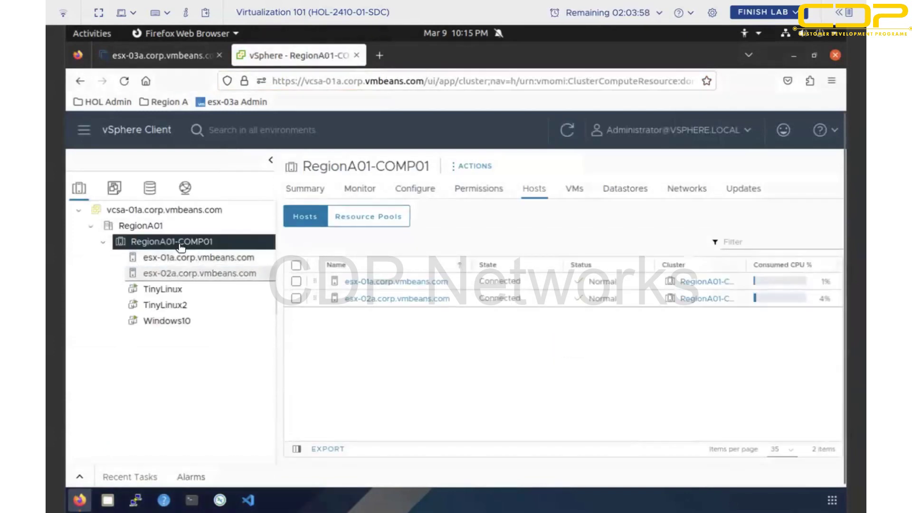
Start adding hosts to the RegionA01-COMP01 cluster in the vCenter inventory.
{"action": "left_click", "coordinate": [178, 211]}
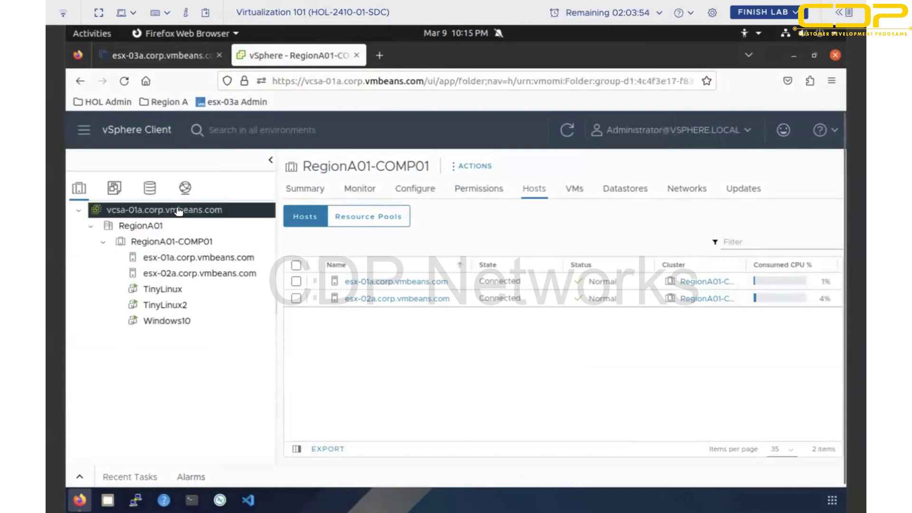
{"action": "left_click", "coordinate": [143, 227]}
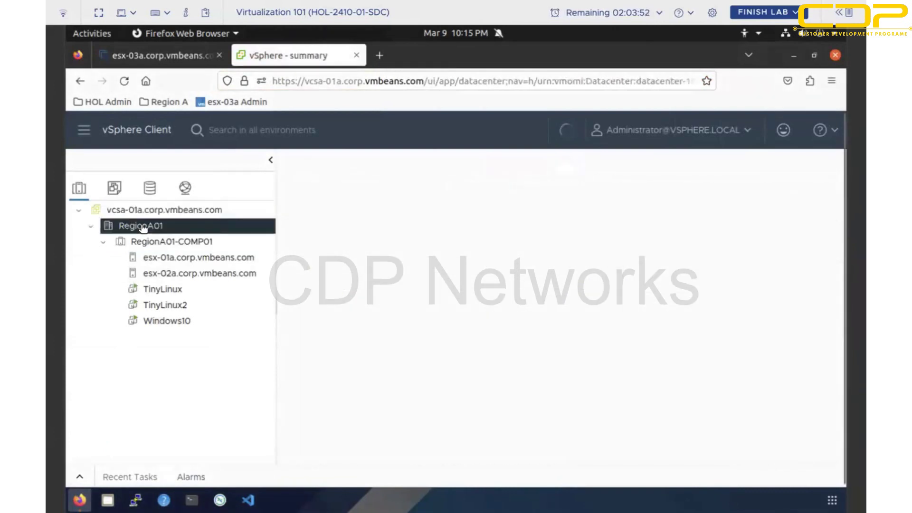
{"action": "left_click", "coordinate": [194, 243]}
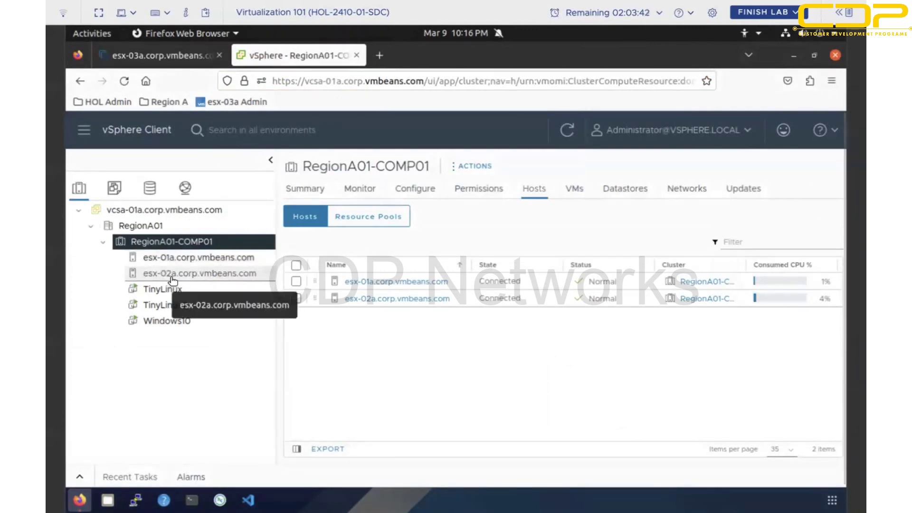
{"action": "left_click", "coordinate": [189, 258]}
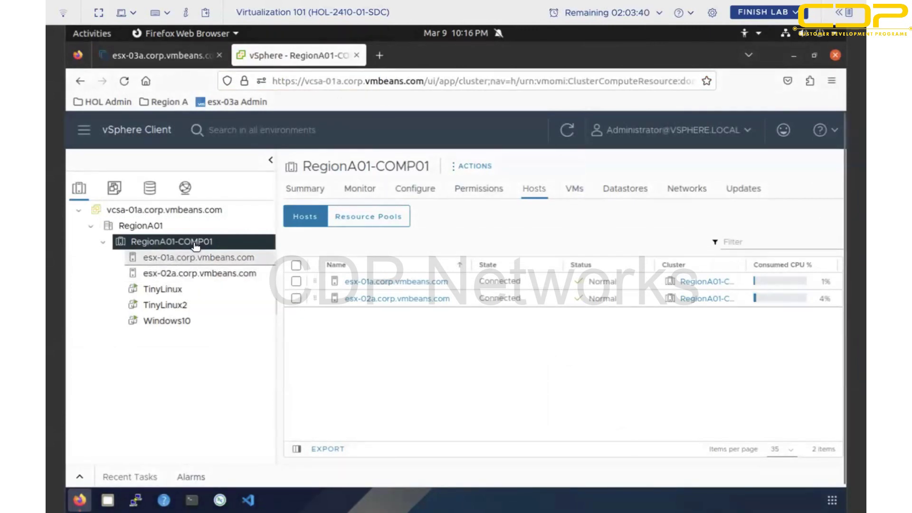
{"action": "left_click", "coordinate": [195, 243]}
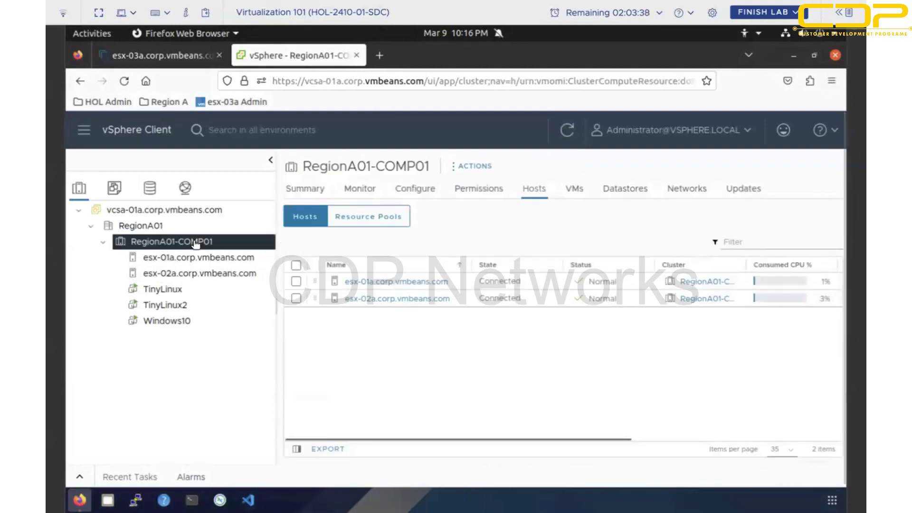
{"action": "right_click", "coordinate": [196, 243]}
{"action": "left_click", "coordinate": [465, 166]}
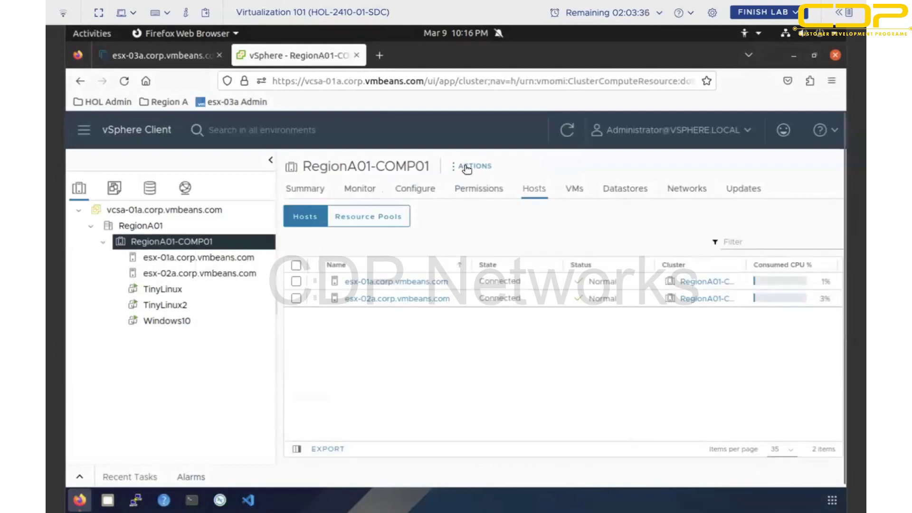
{"action": "left_click", "coordinate": [465, 166]}
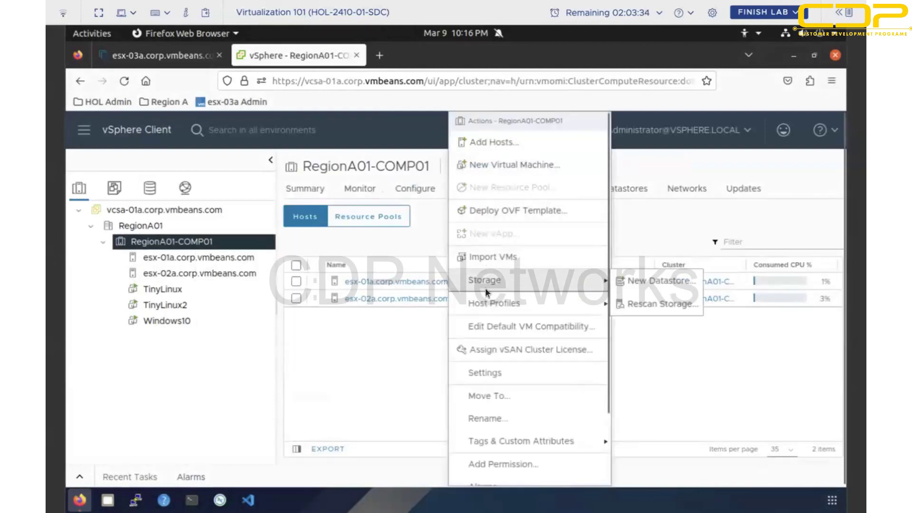
{"action": "left_click", "coordinate": [492, 142]}
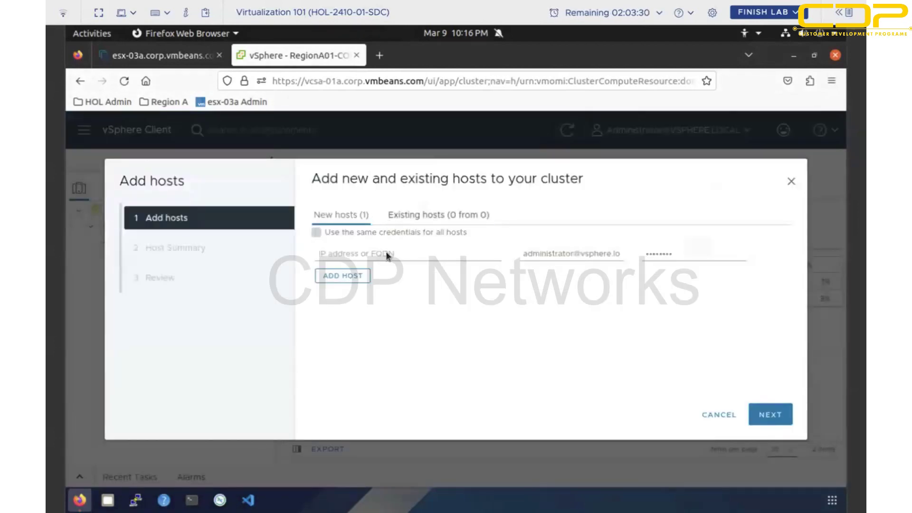
Copy esx-03a.corp.vmbeans.com from the ESXi host page's address and enter it as the new host's FQDN.
{"action": "left_click", "coordinate": [385, 252]}
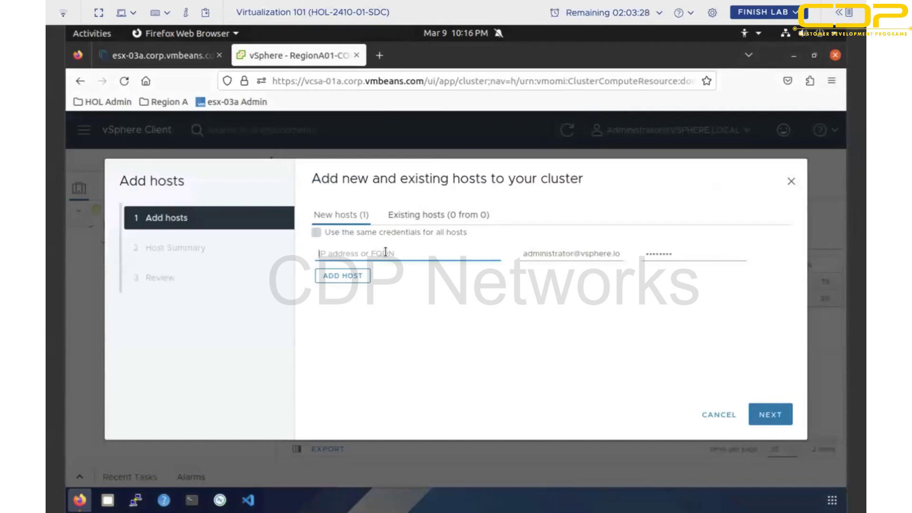
{"action": "left_click", "coordinate": [261, 135]}
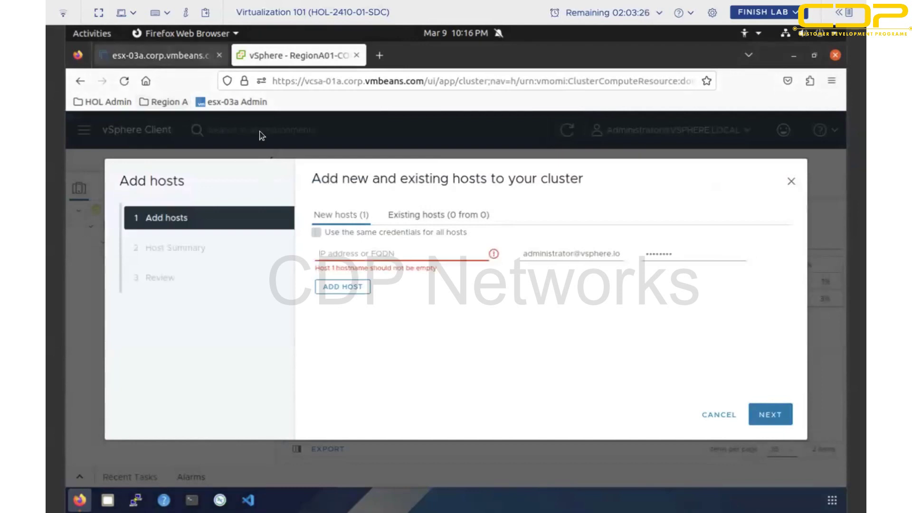
{"action": "key", "text": "ctrl+Page_Up"}
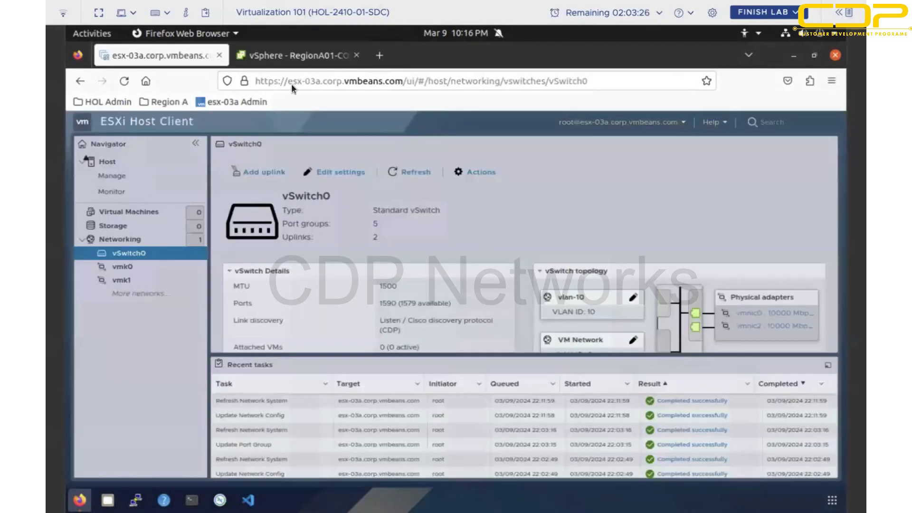
{"action": "left_click", "coordinate": [391, 79]}
{"action": "double_click", "coordinate": [375, 80]}
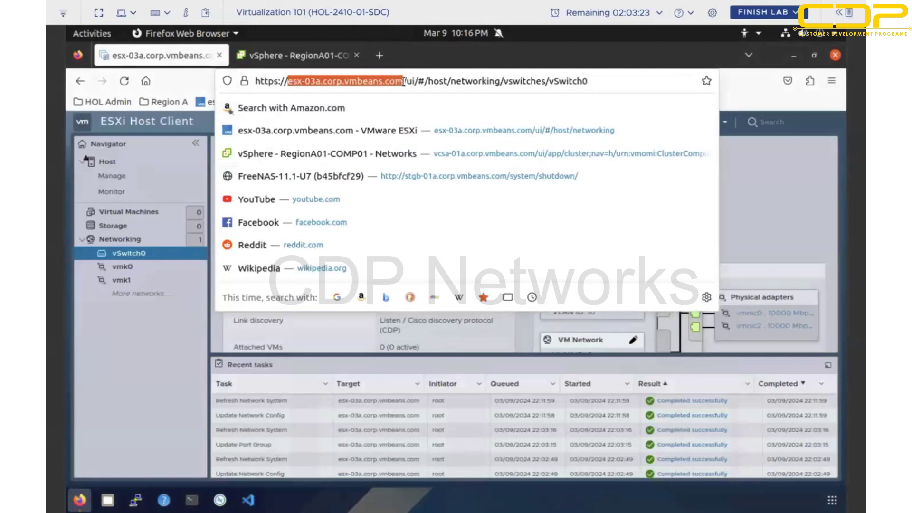
{"action": "right_click", "coordinate": [369, 82]}
{"action": "left_click", "coordinate": [393, 139]}
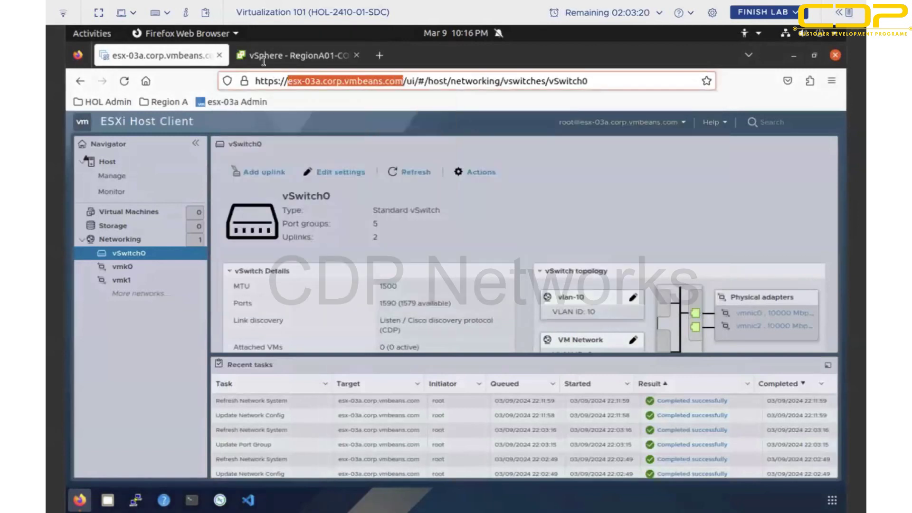
{"action": "left_click", "coordinate": [261, 59]}
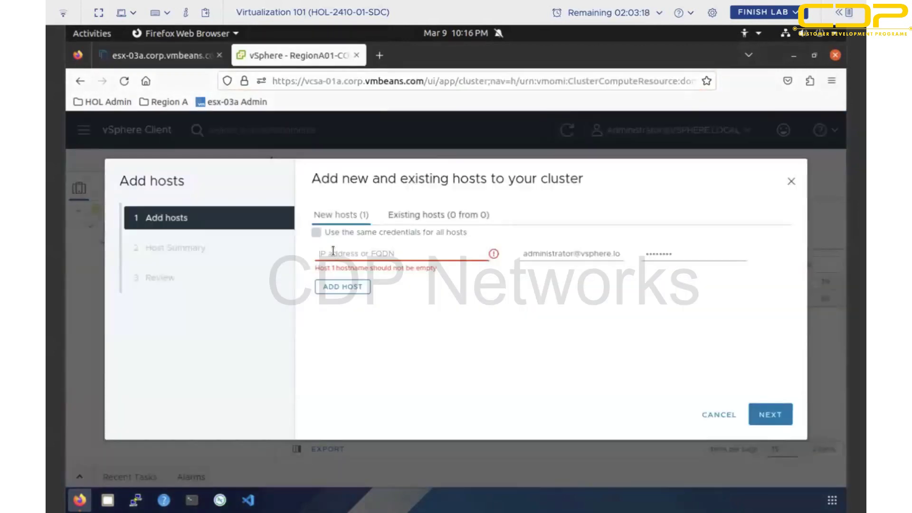
{"action": "right_click", "coordinate": [336, 254]}
{"action": "left_click", "coordinate": [364, 357]}
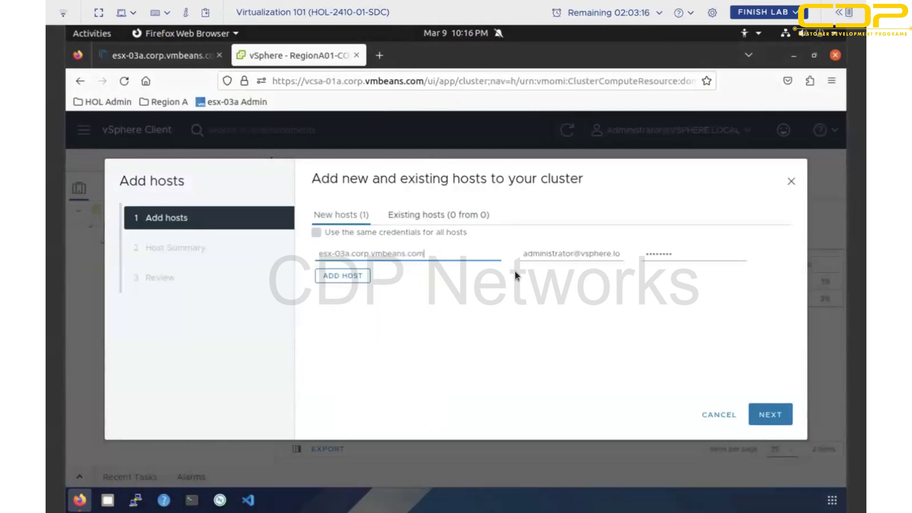
Replace the new host's user name with root.
{"action": "triple_click", "coordinate": [584, 252]}
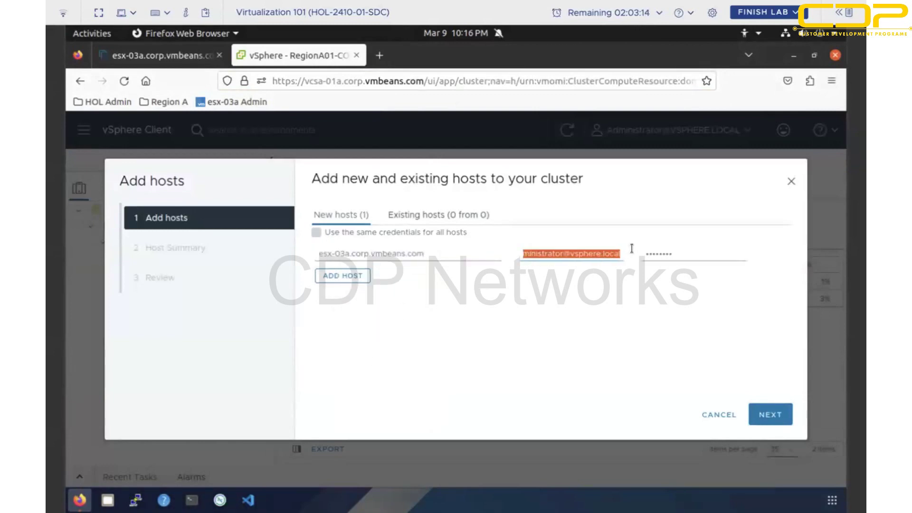
{"action": "key", "text": "BackSpace"}
{"action": "type", "text": "root"}
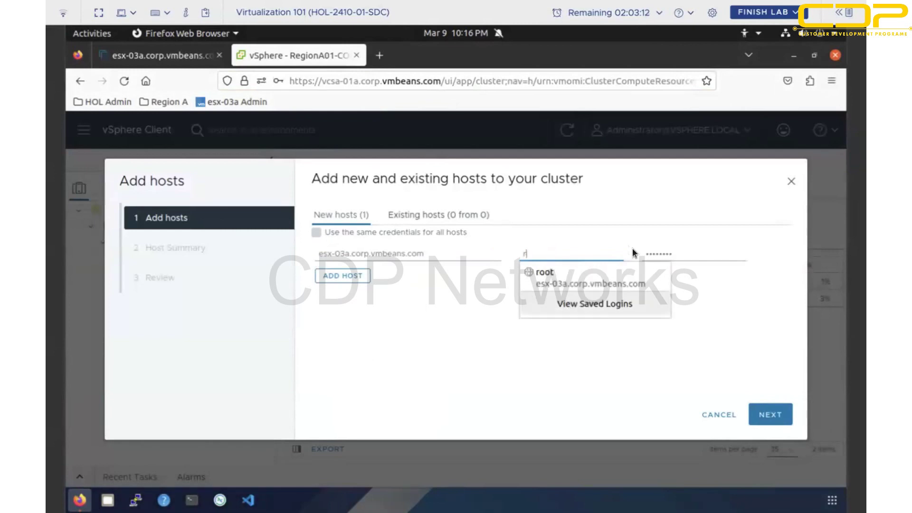
{"action": "left_click", "coordinate": [438, 312]}
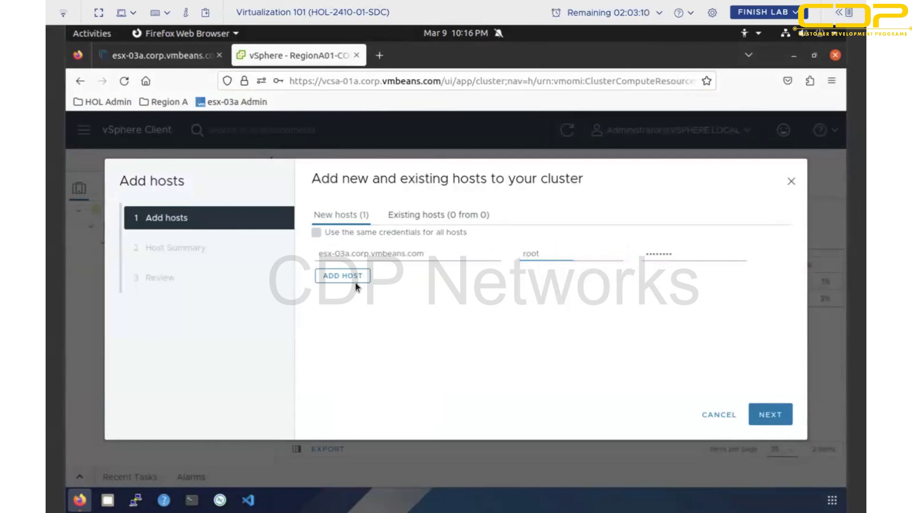
Save the root login in the browser and advance through the host summary to the review of the added host.
{"action": "left_click", "coordinate": [757, 412]}
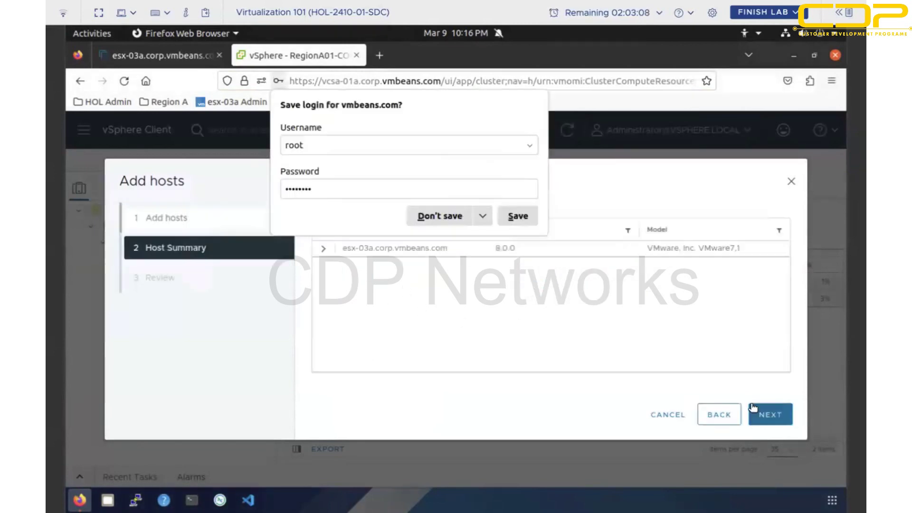
{"action": "left_click", "coordinate": [514, 217]}
{"action": "left_click", "coordinate": [772, 424]}
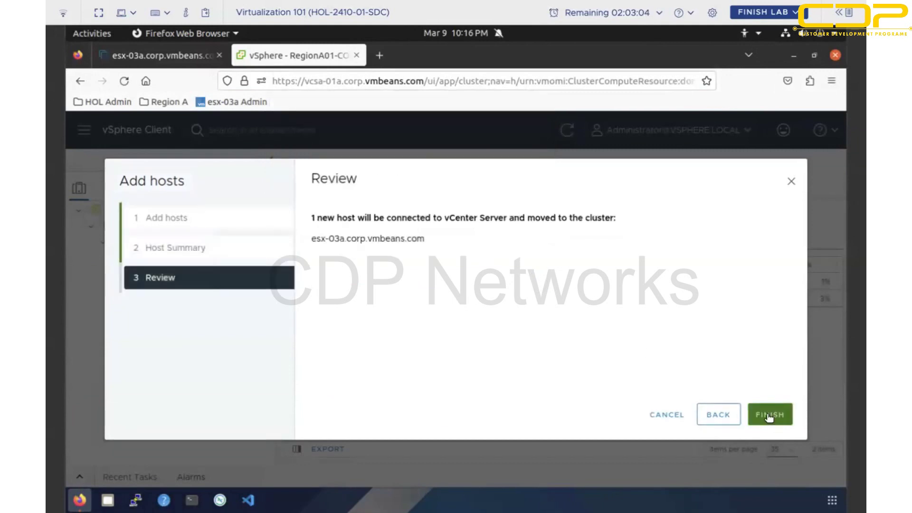
Finish adding esx-03a.corp.vmbeans.com to the RegionA01-COMP01 cluster and take the host out of maintenance mode.
{"action": "left_click", "coordinate": [770, 416]}
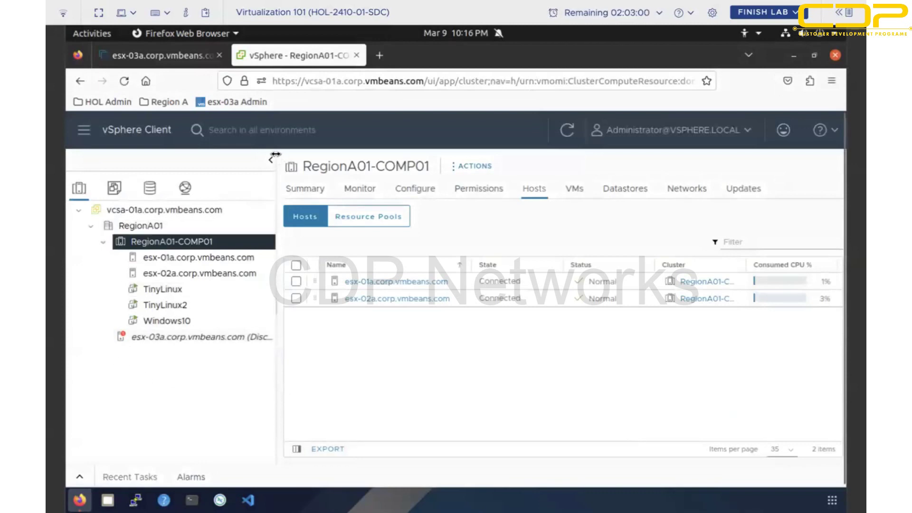
{"action": "left_click_drag", "start_coordinate": [312, 153], "coordinate": [337, 152]}
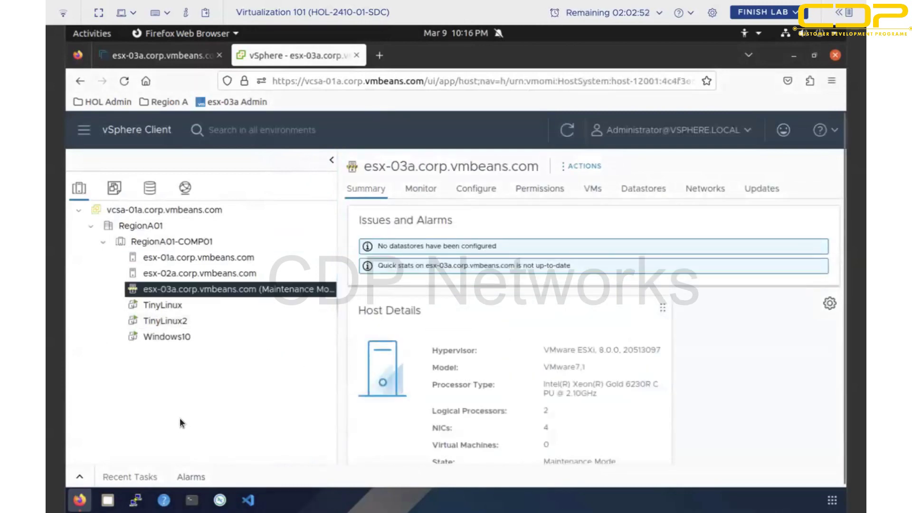
{"action": "right_click", "coordinate": [241, 293]}
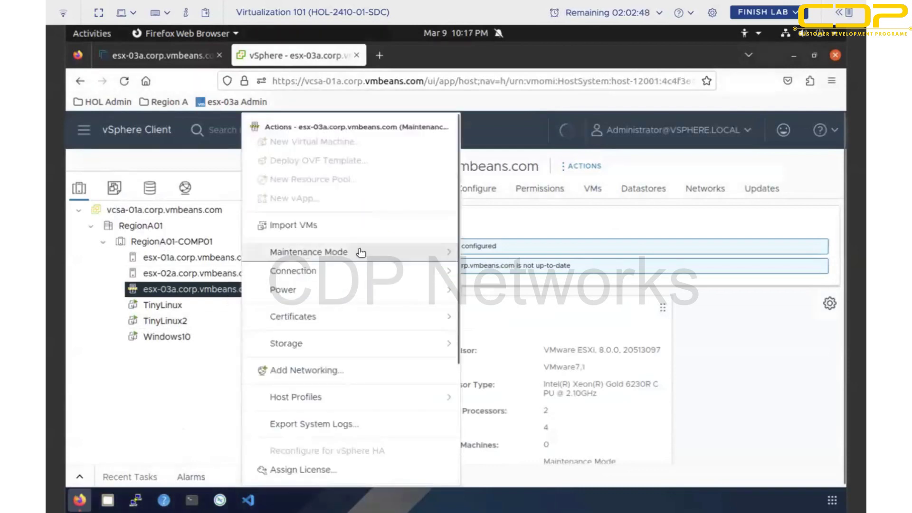
{"action": "mouse_move", "coordinate": [418, 252]}
{"action": "left_click", "coordinate": [497, 283]}
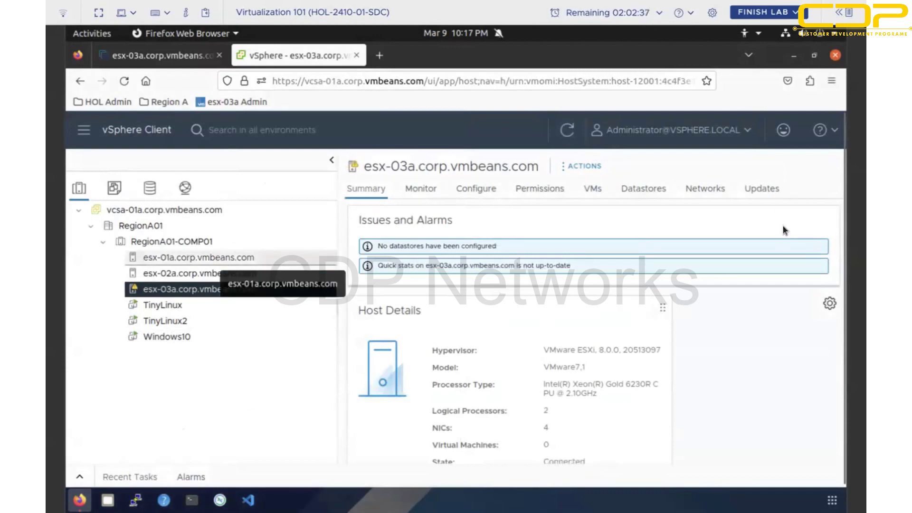
Return to the RegionA01-COMP01 cluster's summary and reduce the browser zoom to 80%.
{"action": "key", "text": "alt+Left"}
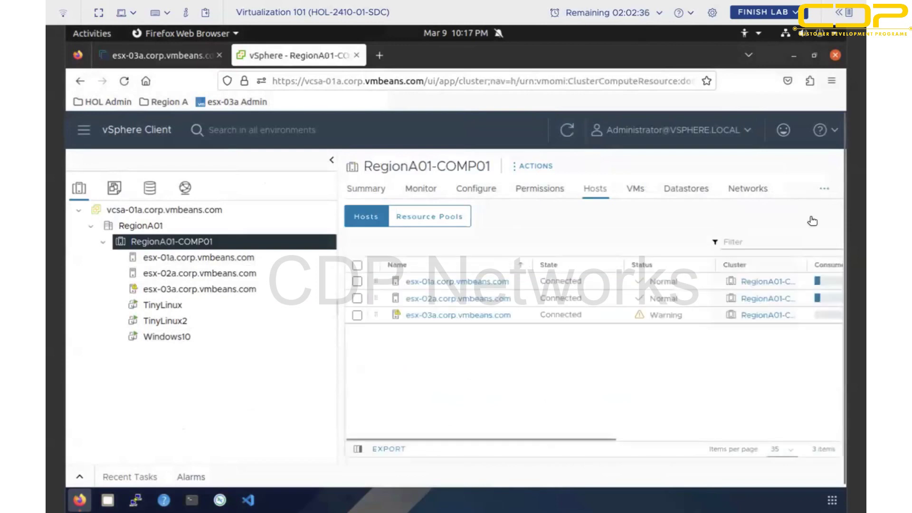
{"action": "left_click", "coordinate": [831, 81]}
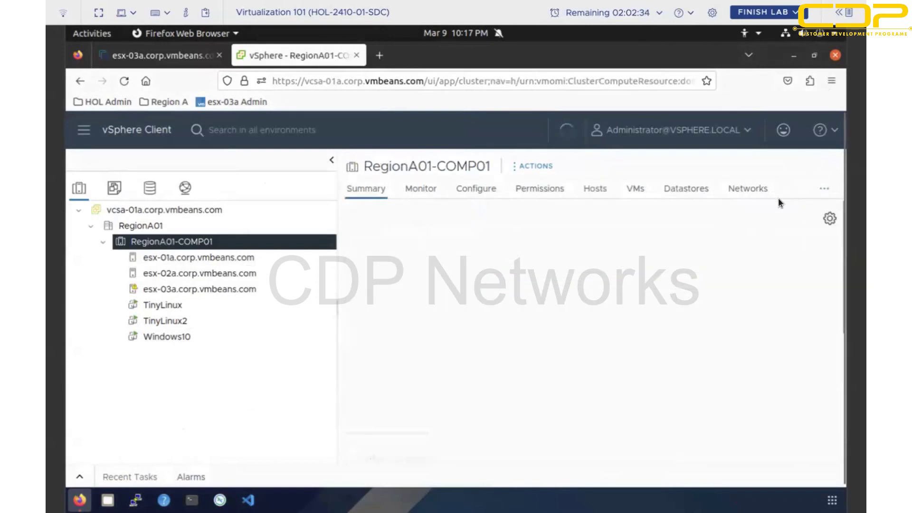
{"action": "left_click", "coordinate": [761, 361]}
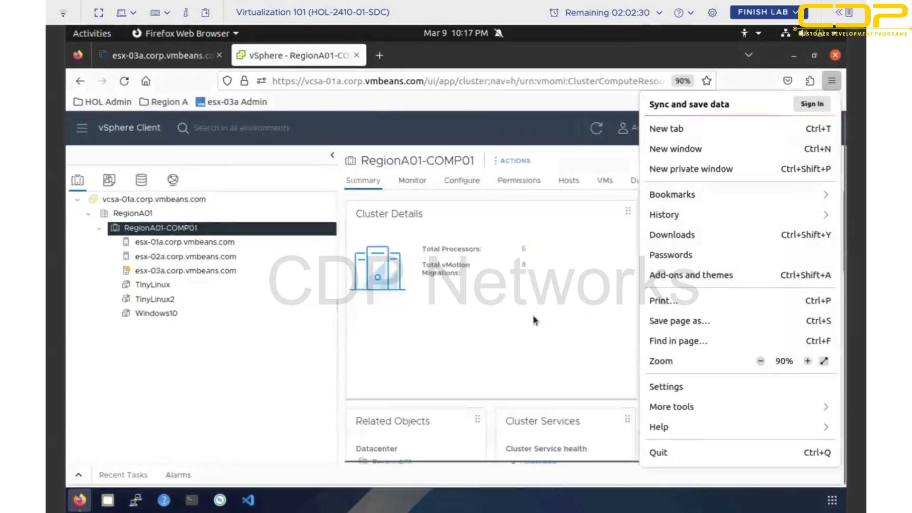
{"action": "key", "text": "ctrl+minus"}
{"action": "key", "text": "Escape"}
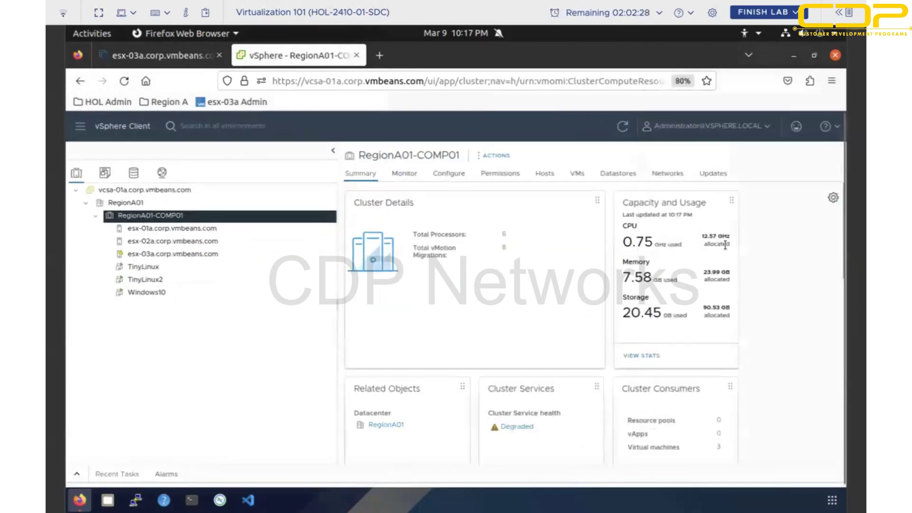
Examine the cluster's CPU, memory and storage figures under Capacity and Usage.
{"action": "left_click_drag", "start_coordinate": [672, 243], "coordinate": [726, 244]}
{"action": "left_click_drag", "start_coordinate": [707, 278], "coordinate": [632, 277]}
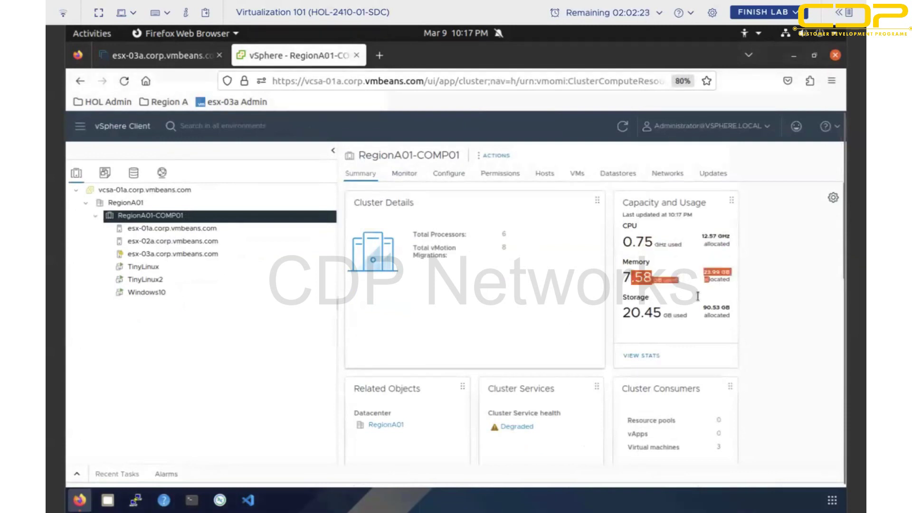
{"action": "left_click_drag", "start_coordinate": [732, 320], "coordinate": [632, 314]}
{"action": "double_click", "coordinate": [718, 315]}
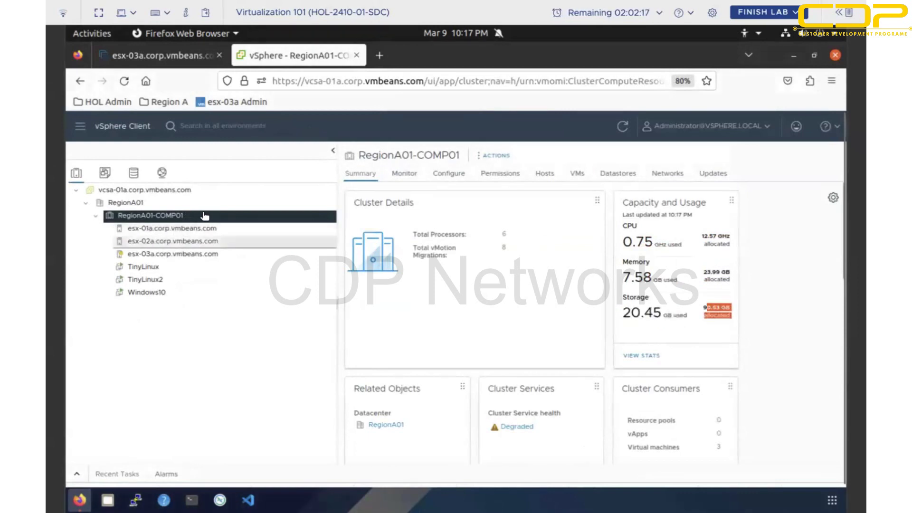
Review the networks and distributed switches connected to host esx-03a.corp.vmbeans.com.
{"action": "left_click", "coordinate": [181, 255]}
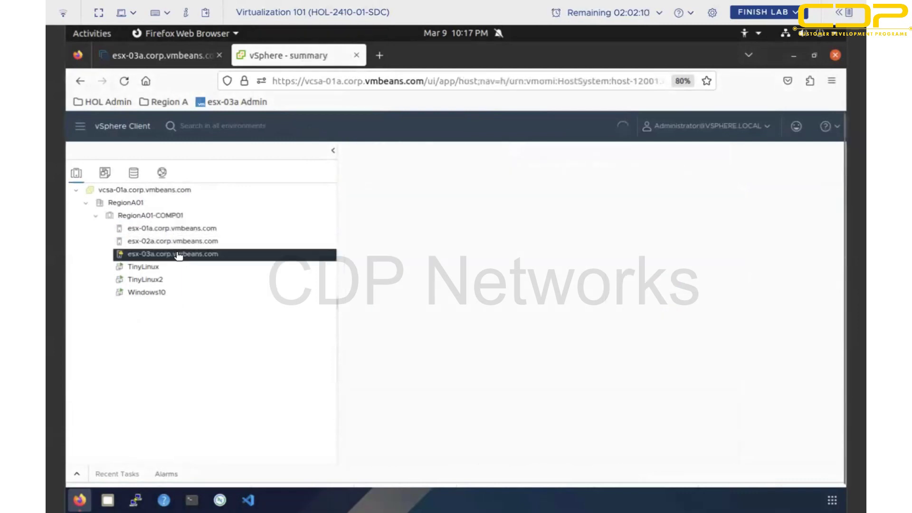
{"action": "left_click", "coordinate": [632, 175]}
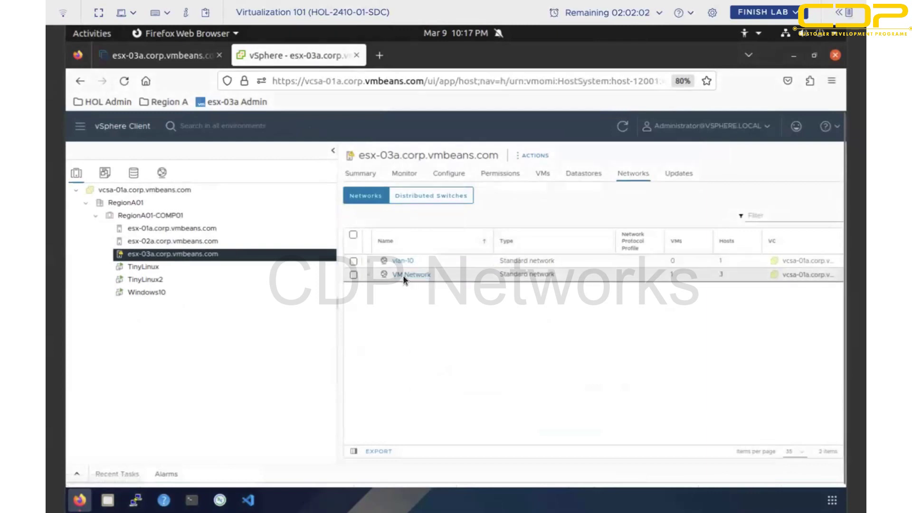
{"action": "left_click", "coordinate": [434, 198]}
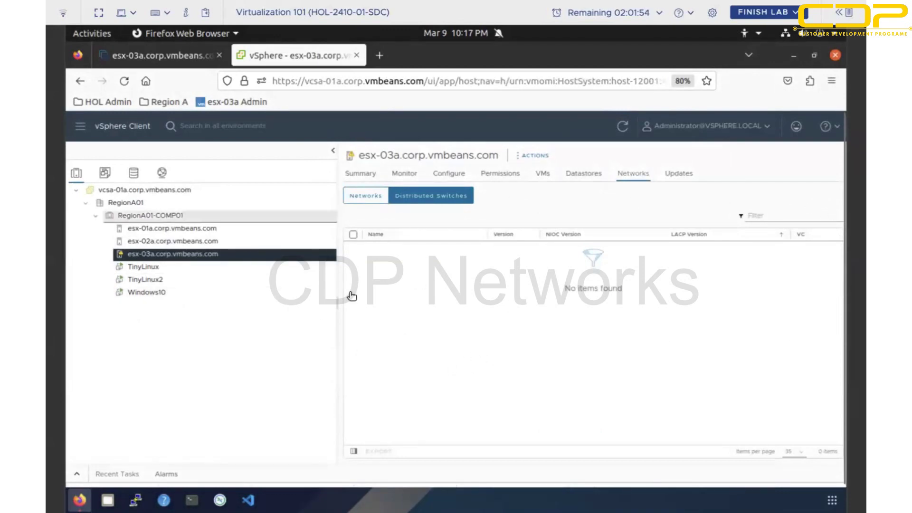
Inspect vSwitch0 in the virtual switches configuration of esx-03a and collapse its diagram.
{"action": "left_click", "coordinate": [445, 175]}
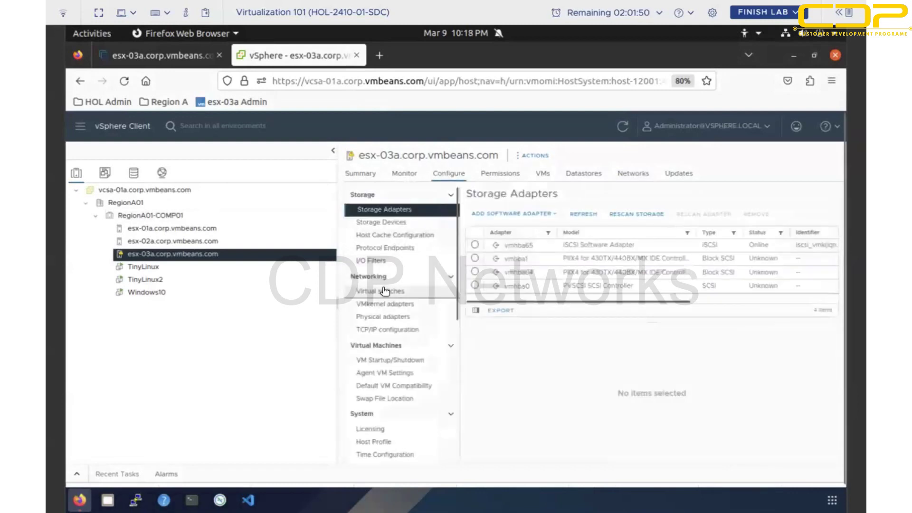
{"action": "left_click", "coordinate": [385, 290]}
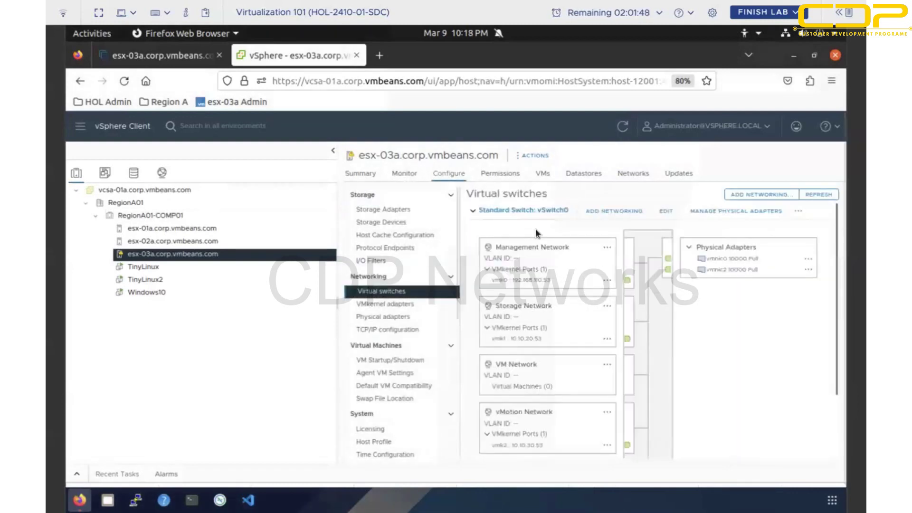
{"action": "left_click_drag", "start_coordinate": [836, 250], "coordinate": [836, 335]}
{"action": "left_click", "coordinate": [835, 219]}
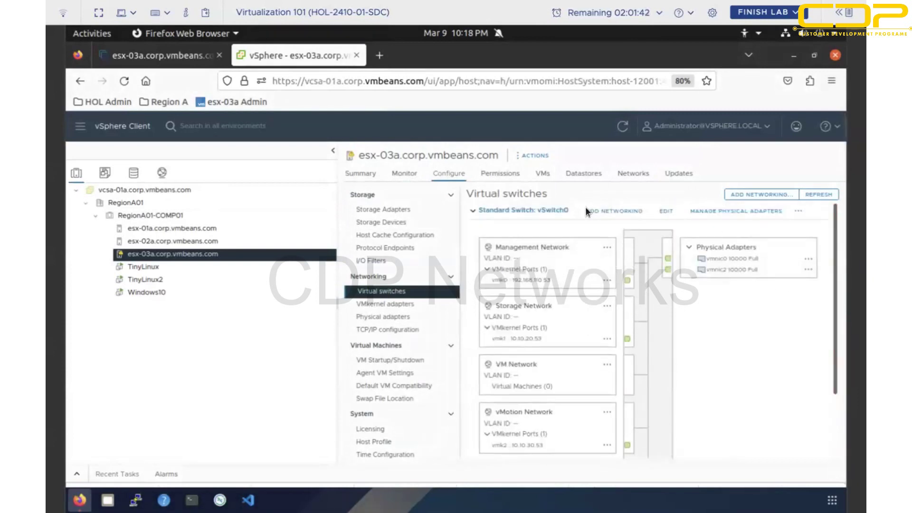
{"action": "left_click", "coordinate": [473, 211]}
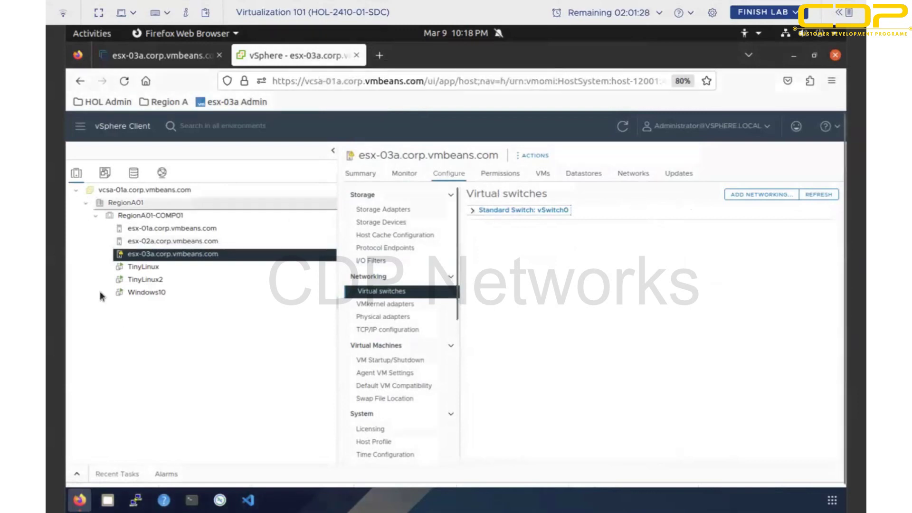
Look through the hosts, virtual machine and storage inventories, then return to the networking inventory.
{"action": "left_click", "coordinate": [162, 173]}
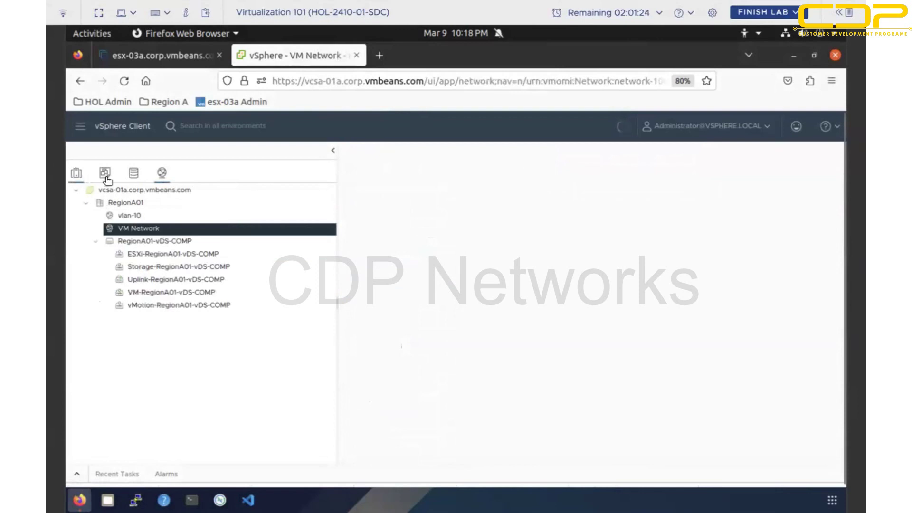
{"action": "left_click", "coordinate": [76, 179]}
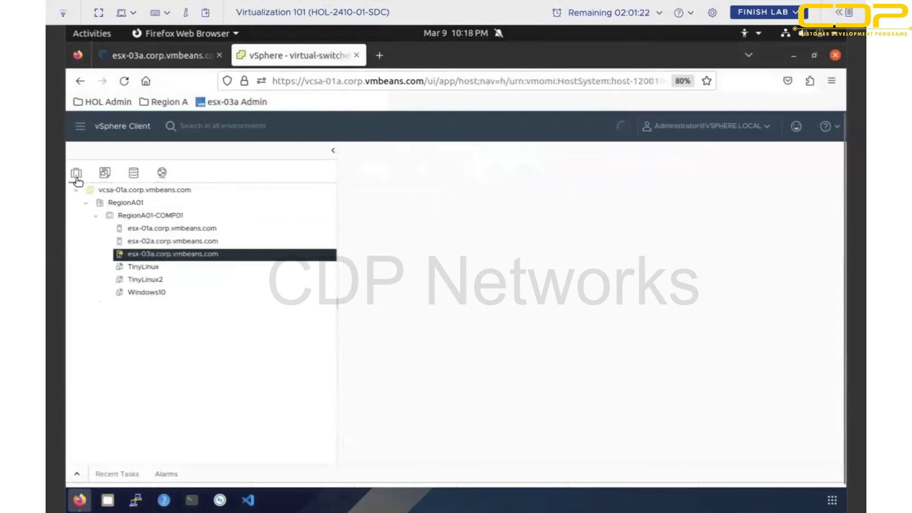
{"action": "left_click", "coordinate": [105, 179]}
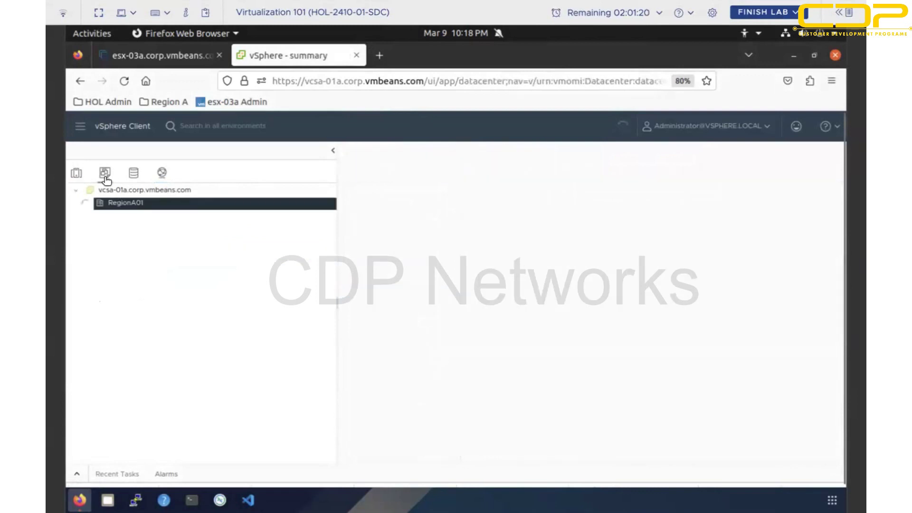
{"action": "left_click", "coordinate": [133, 177]}
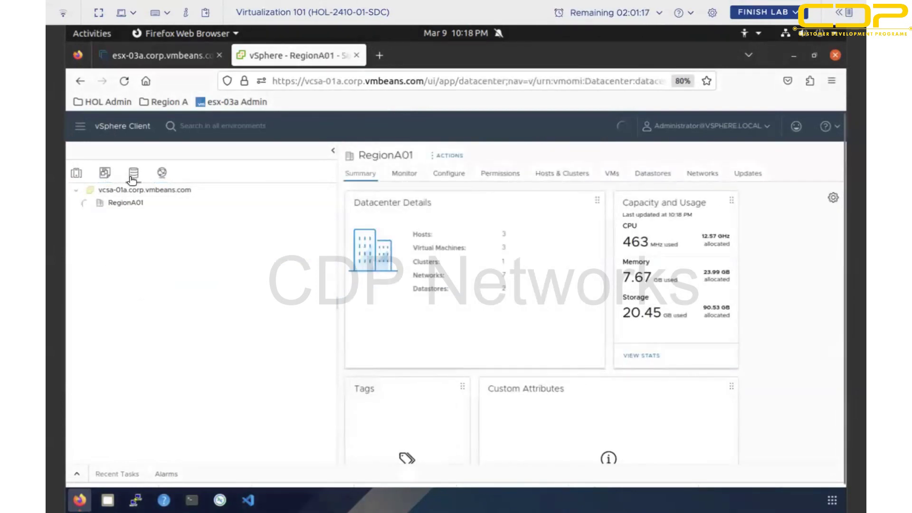
{"action": "left_click", "coordinate": [162, 176]}
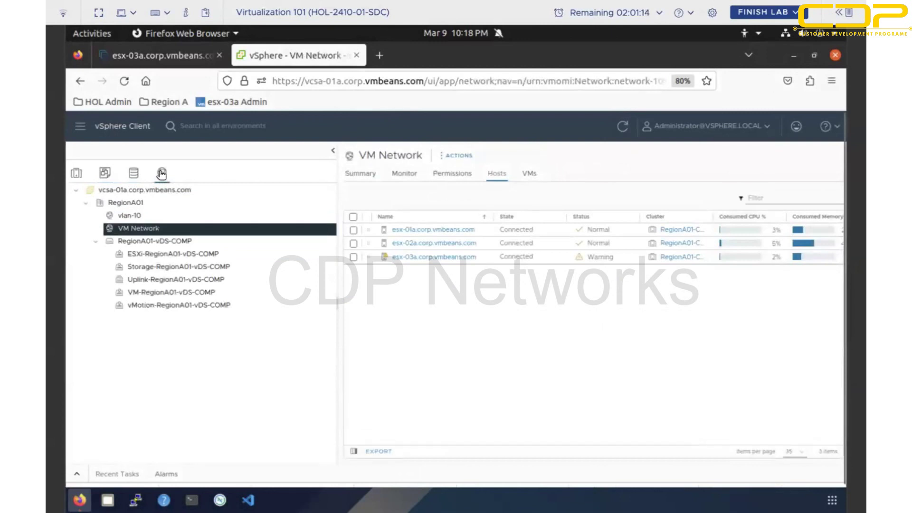
Start a new distributed switch named DSwitch-1 in the RegionA01 datacenter, using version 8.0.0 - ESXi 8.0 and later.
{"action": "left_click", "coordinate": [131, 204]}
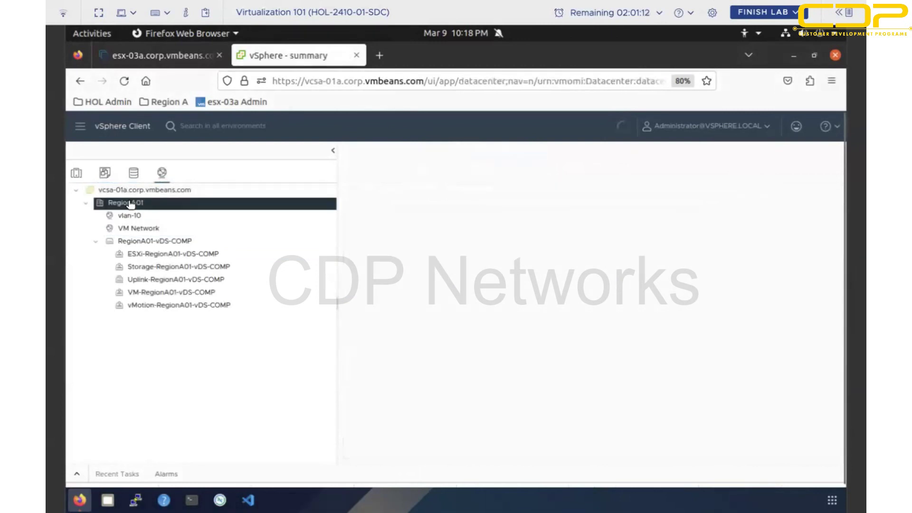
{"action": "right_click", "coordinate": [132, 204]}
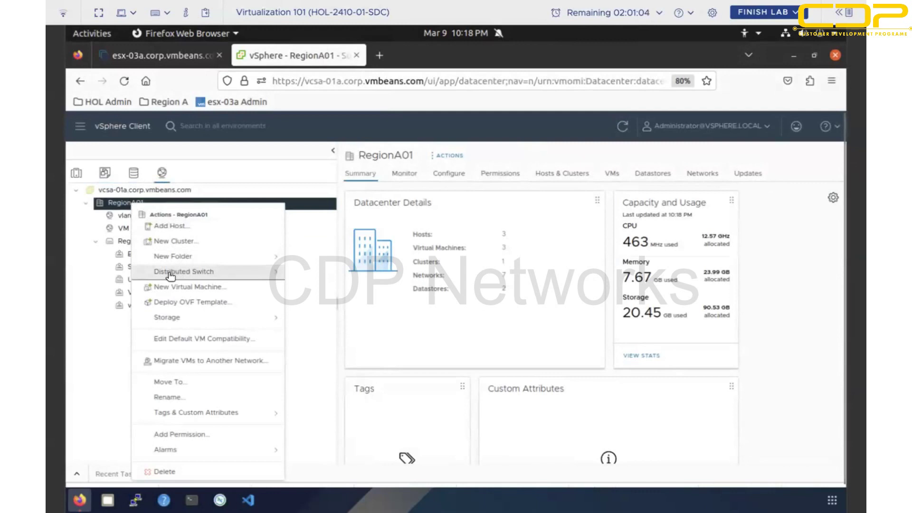
{"action": "left_click", "coordinate": [273, 273]}
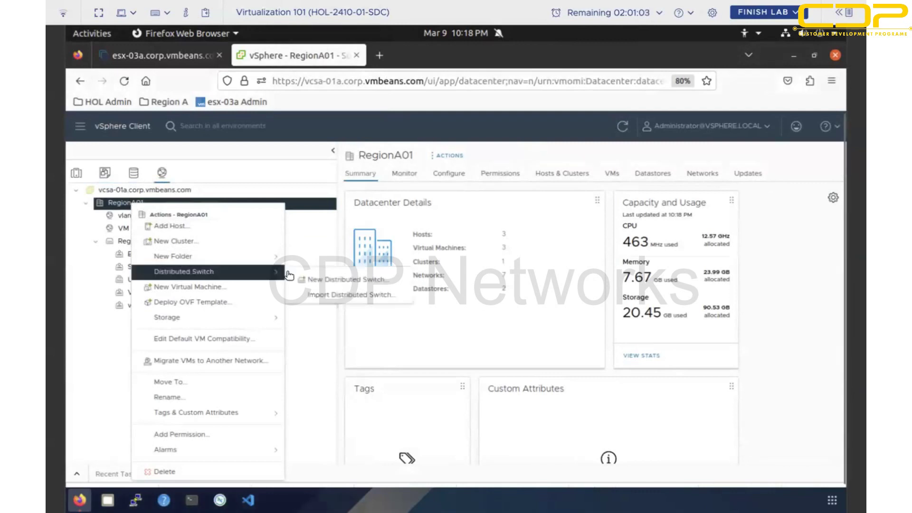
{"action": "left_click", "coordinate": [326, 281]}
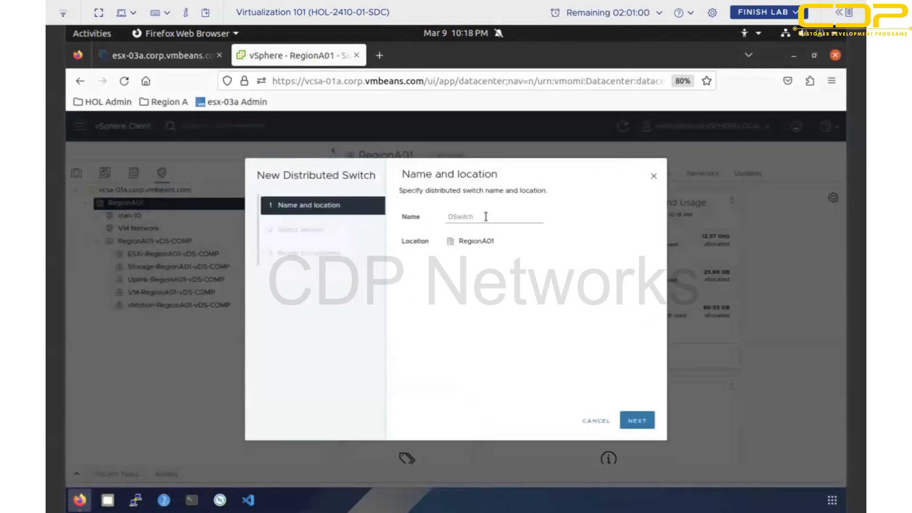
{"action": "left_click", "coordinate": [486, 216]}
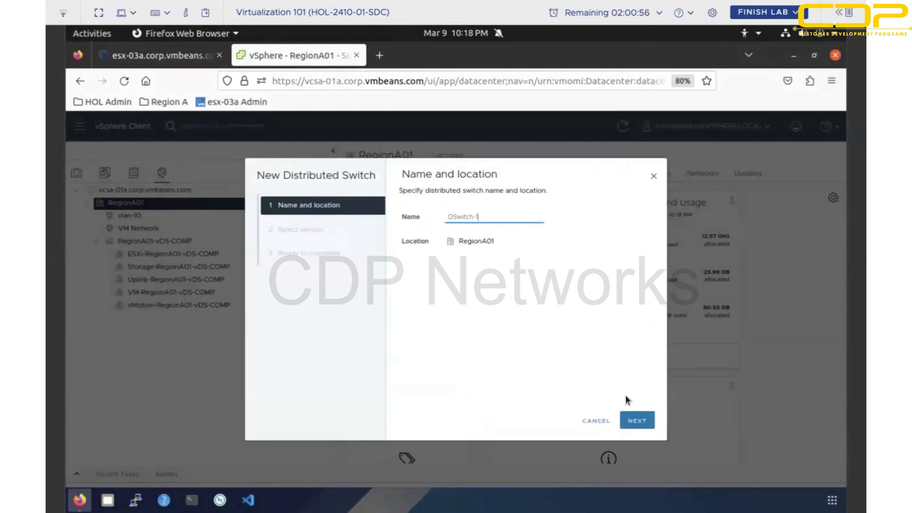
{"action": "left_click", "coordinate": [626, 422]}
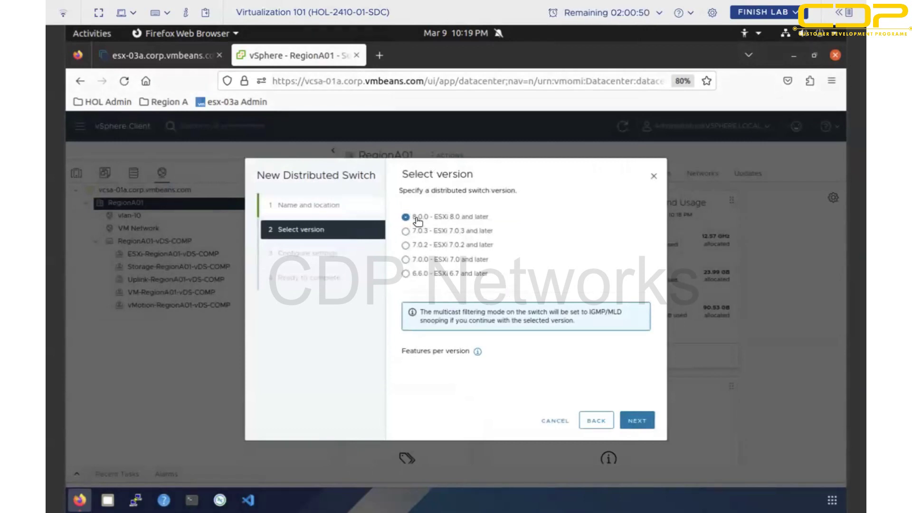
{"action": "left_click", "coordinate": [638, 420]}
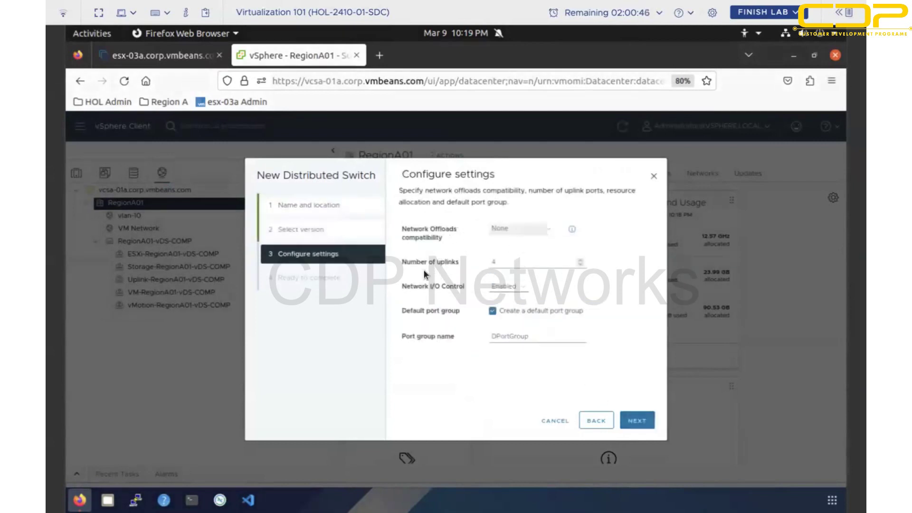
Configure the new distributed switch with 2 uplinks and no default port group, and finish creating it.
{"action": "left_click", "coordinate": [493, 312]}
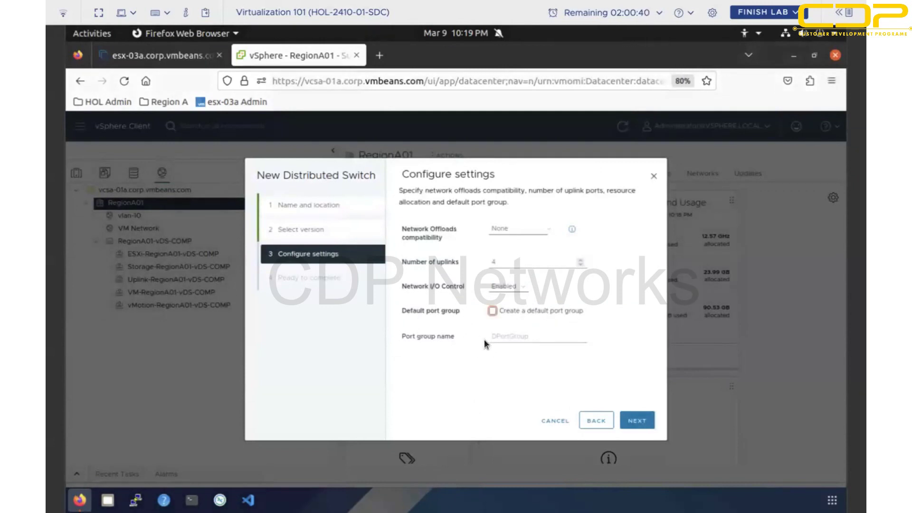
{"action": "left_click", "coordinate": [505, 261]}
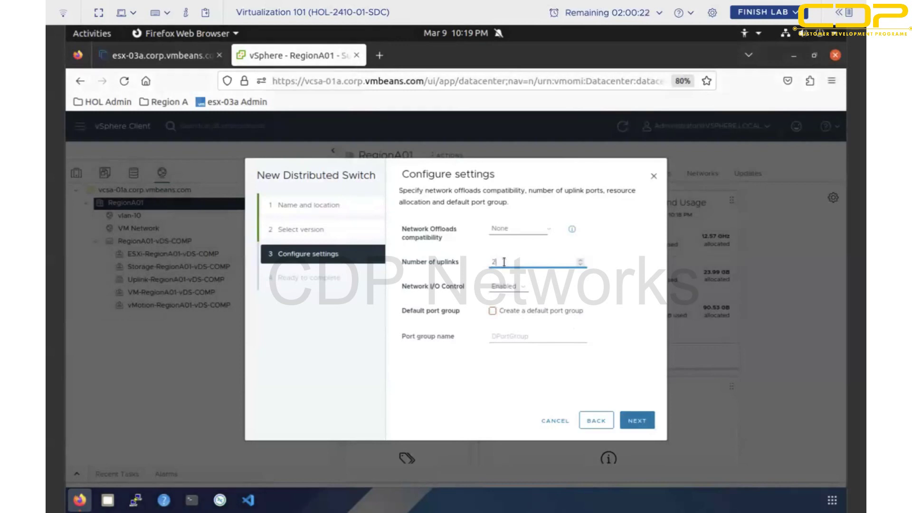
{"action": "type", "text": "4"}
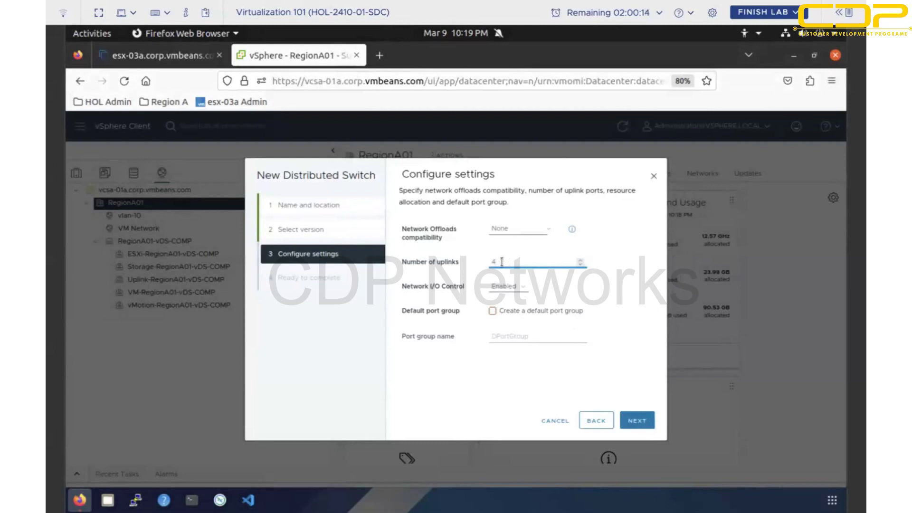
{"action": "type", "text": "2"}
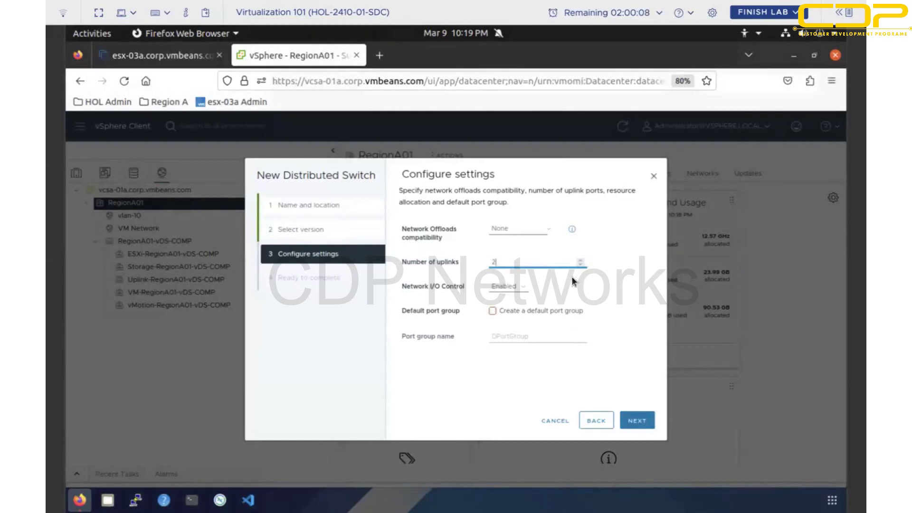
{"action": "left_click", "coordinate": [638, 422]}
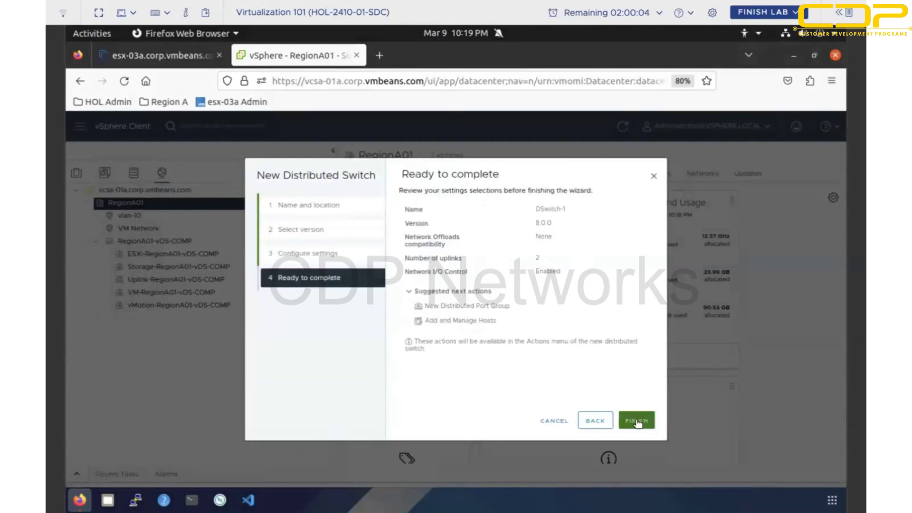
{"action": "left_click", "coordinate": [636, 421]}
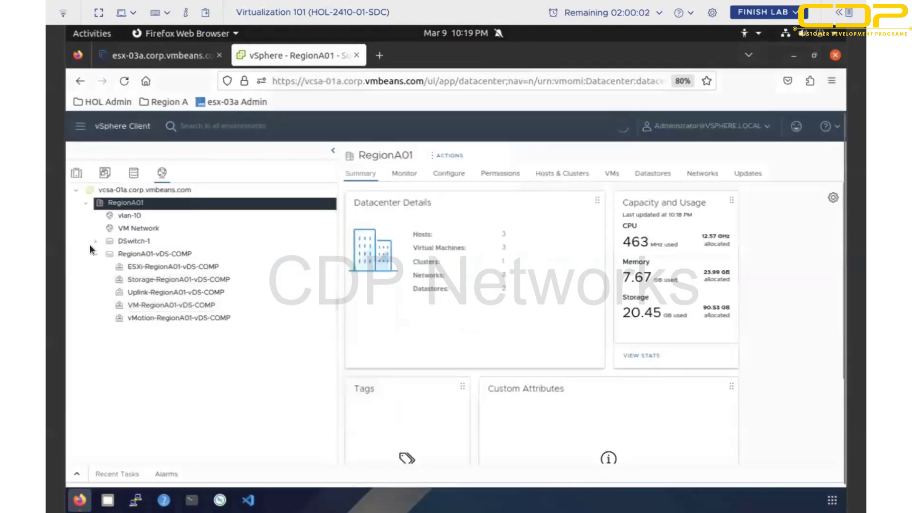
Examine the uplink port group under DSwitch-1, including its properties, VLAN trunk settings, hosts and ports.
{"action": "left_click", "coordinate": [96, 241]}
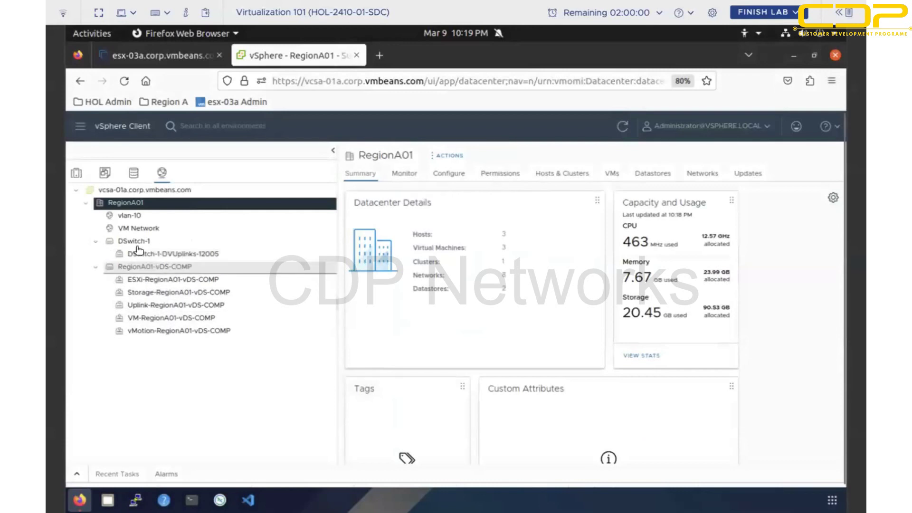
{"action": "left_click", "coordinate": [139, 243]}
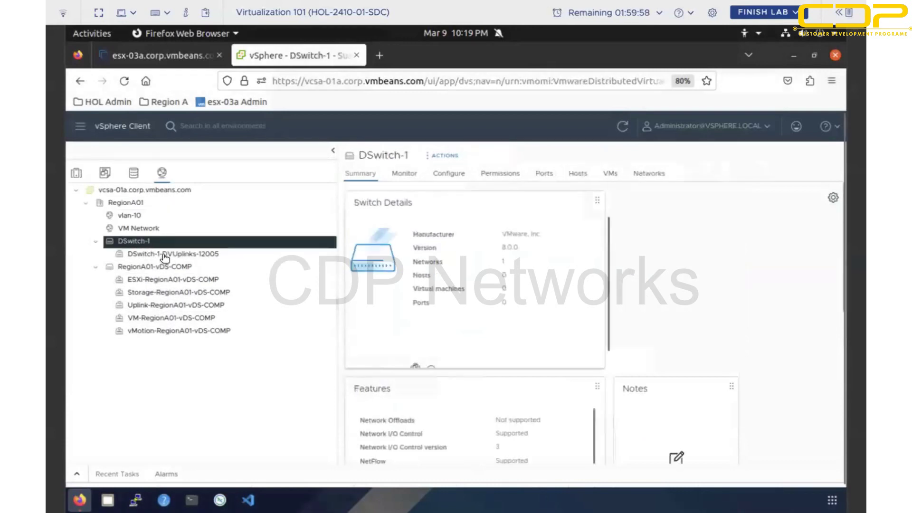
{"action": "left_click", "coordinate": [163, 256]}
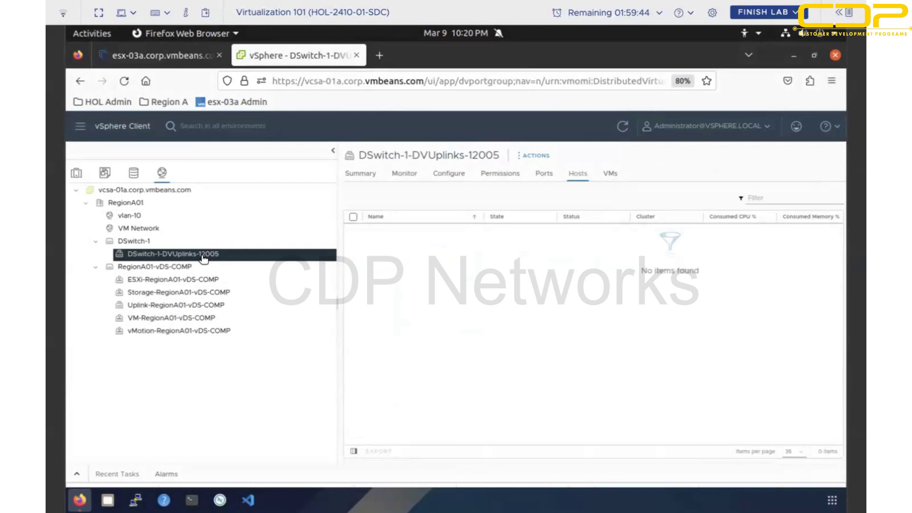
{"action": "left_click", "coordinate": [447, 176]}
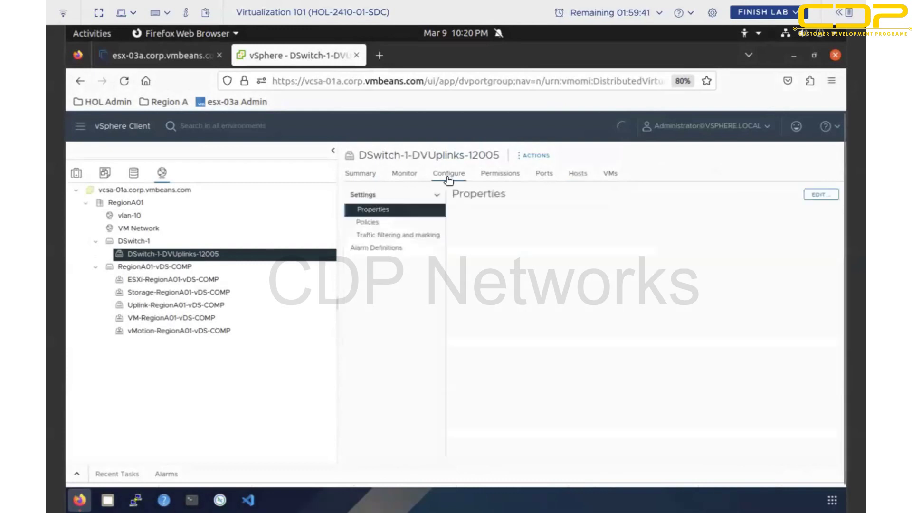
{"action": "left_click", "coordinate": [826, 195]}
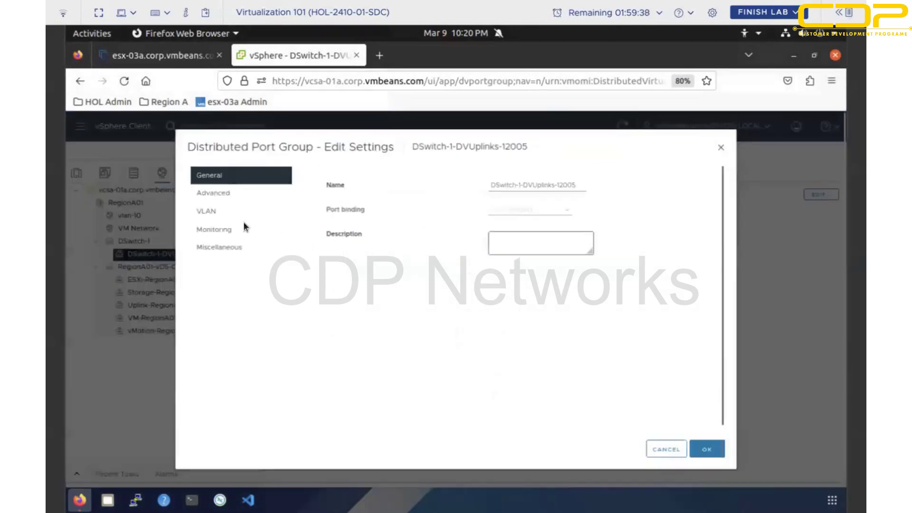
{"action": "left_click", "coordinate": [217, 211]}
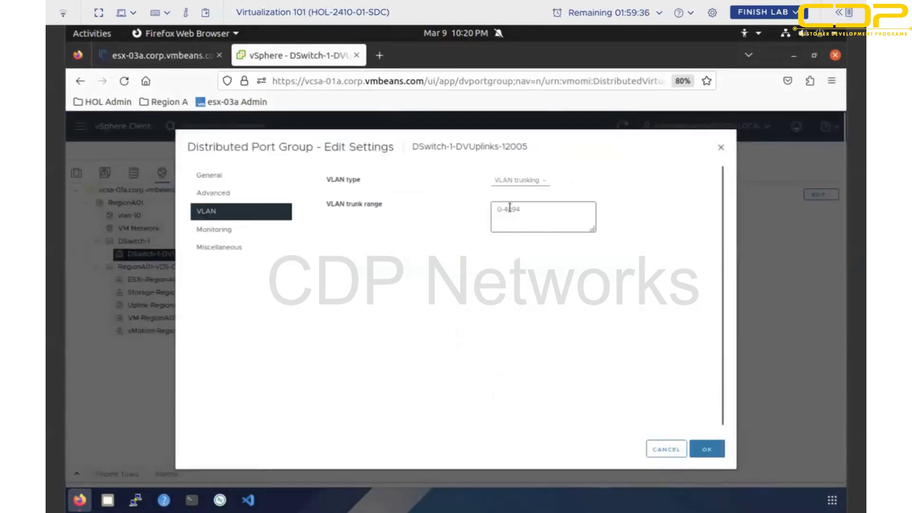
{"action": "left_click_drag", "start_coordinate": [510, 208], "coordinate": [328, 306]}
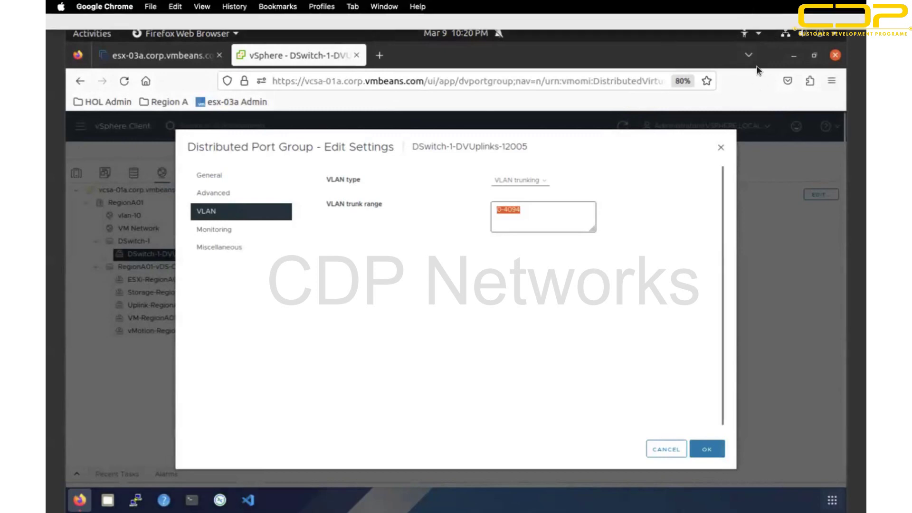
{"action": "left_click", "coordinate": [663, 448]}
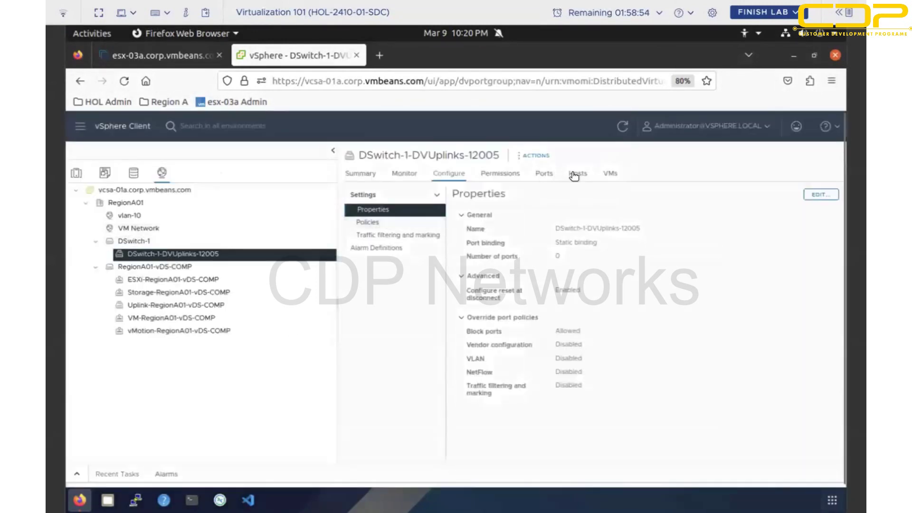
{"action": "left_click", "coordinate": [576, 174]}
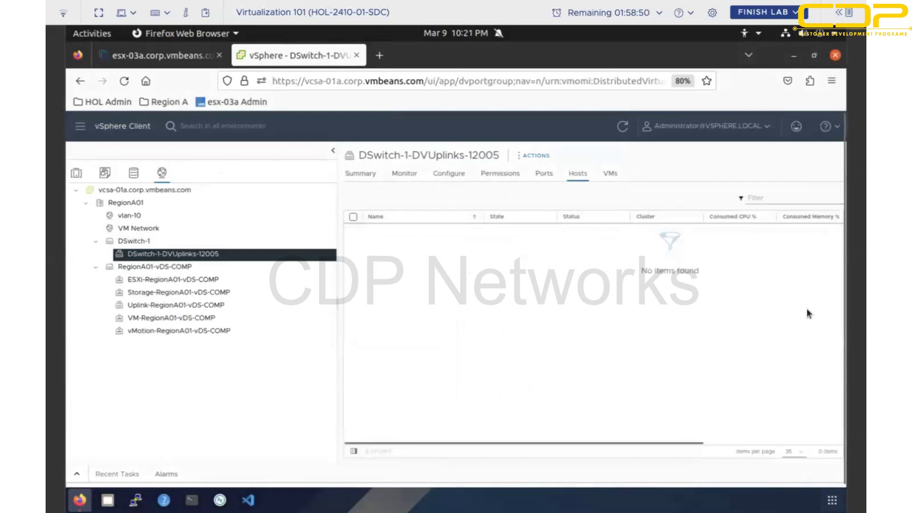
{"action": "left_click", "coordinate": [544, 175]}
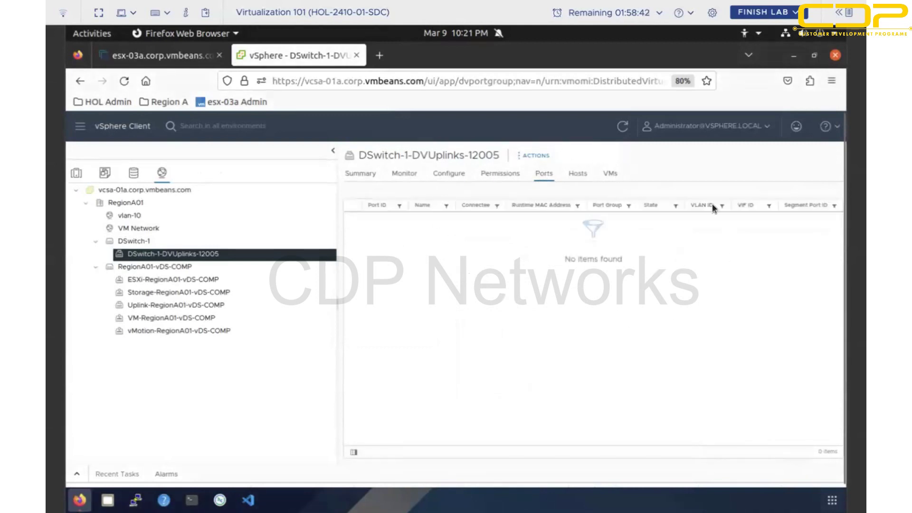
Start a new distributed port group named test-1 on DSwitch-1 and continue to its general settings.
{"action": "left_click", "coordinate": [128, 242]}
{"action": "right_click", "coordinate": [131, 242]}
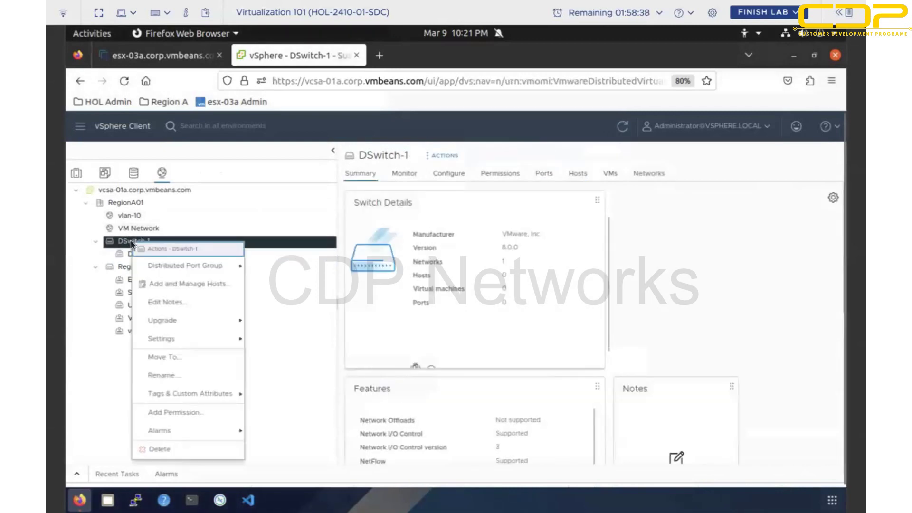
{"action": "mouse_move", "coordinate": [205, 265]}
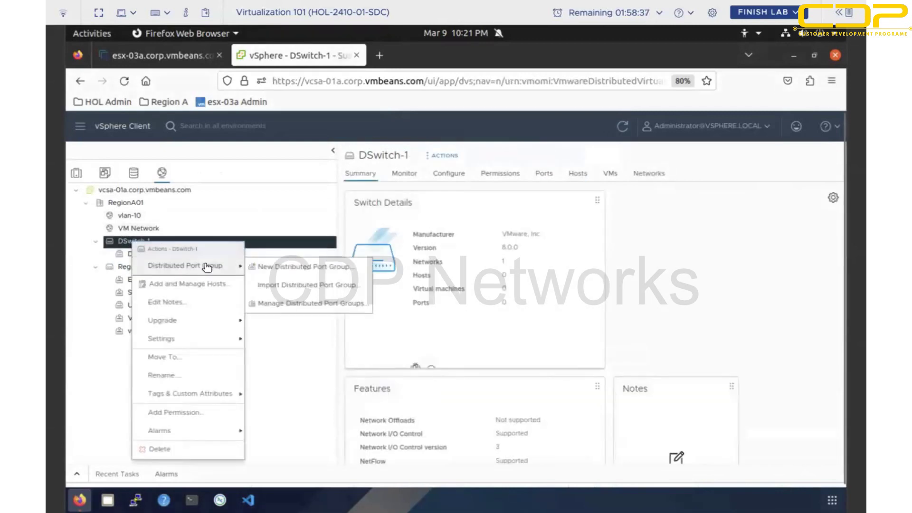
{"action": "left_click", "coordinate": [289, 268]}
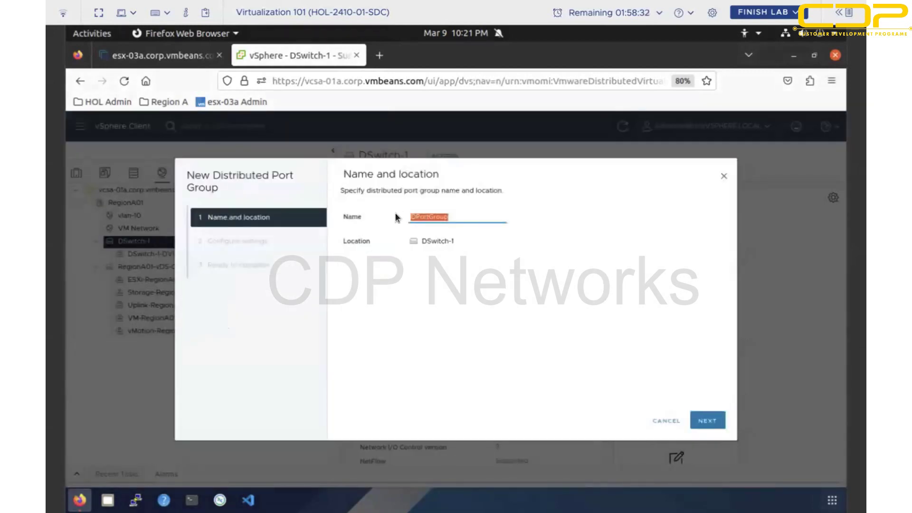
{"action": "type", "text": "test-"}
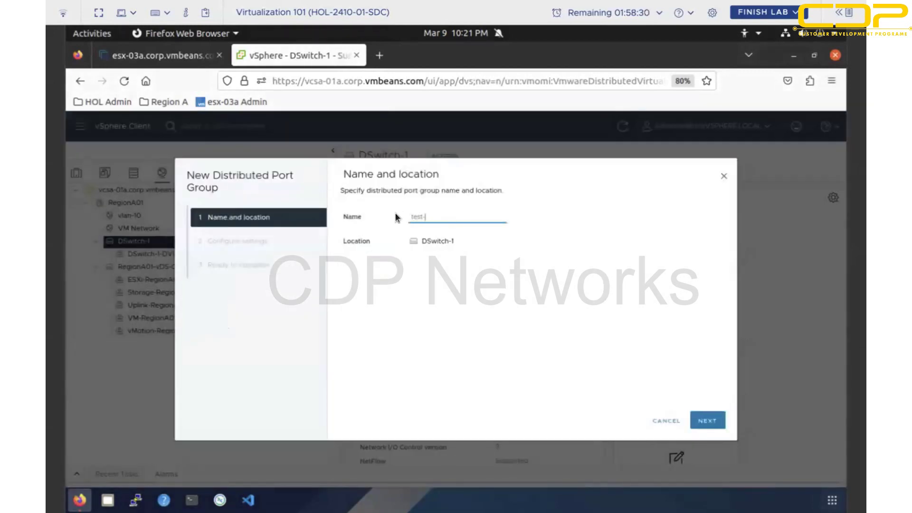
{"action": "type", "text": "1"}
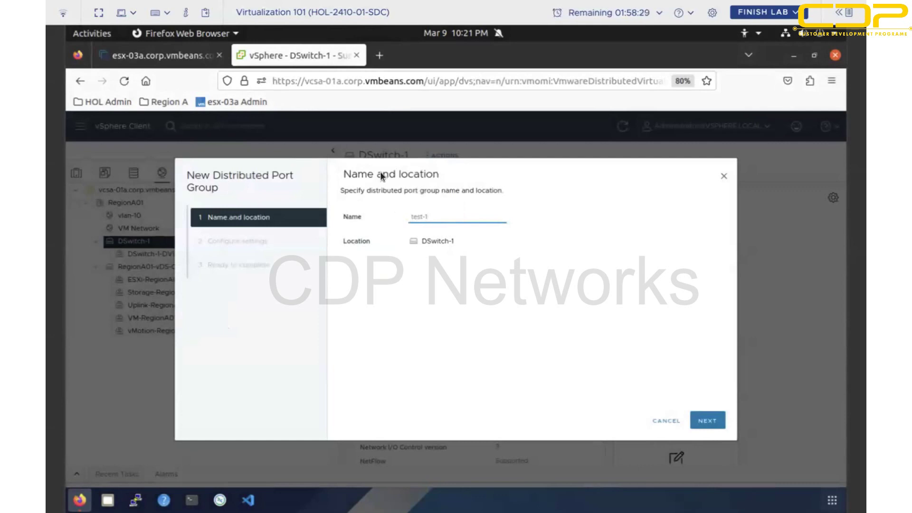
{"action": "left_click", "coordinate": [706, 421]}
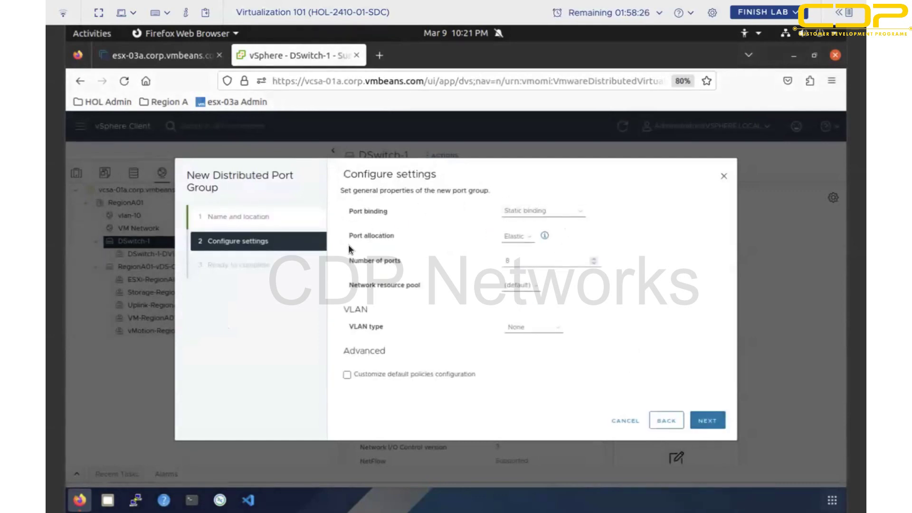
Enable customization of the default policies for the new port group and keep its port binding as Static binding.
{"action": "left_click", "coordinate": [348, 377]}
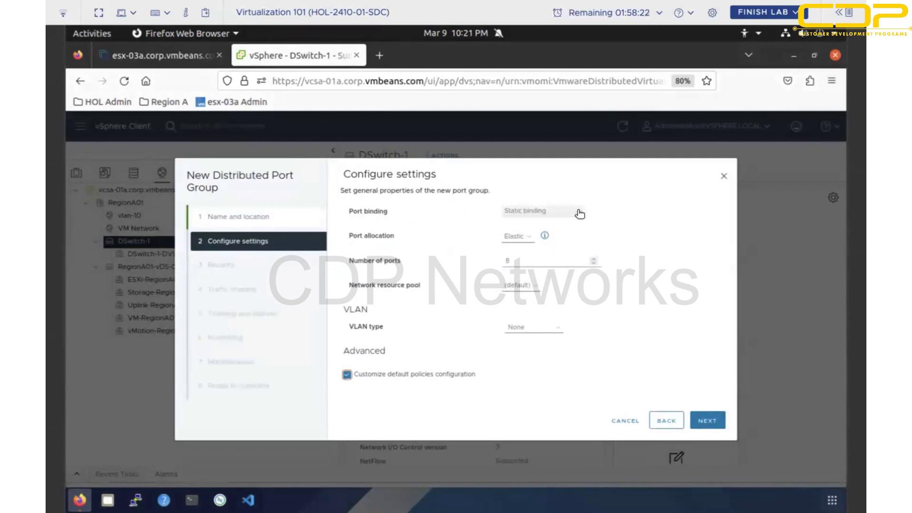
{"action": "left_click", "coordinate": [580, 213]}
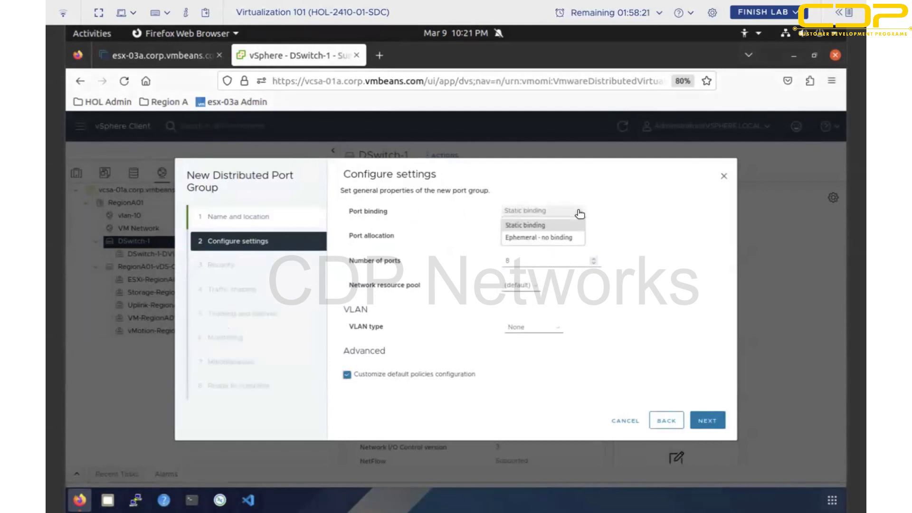
{"action": "left_click", "coordinate": [540, 224]}
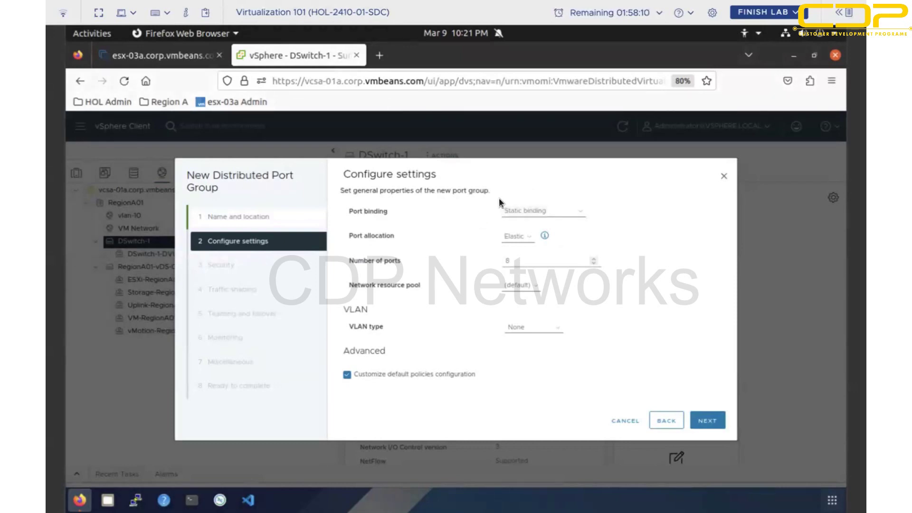
Try Fixed port allocation for the new port group, and return it to Elastic.
{"action": "left_click", "coordinate": [524, 239]}
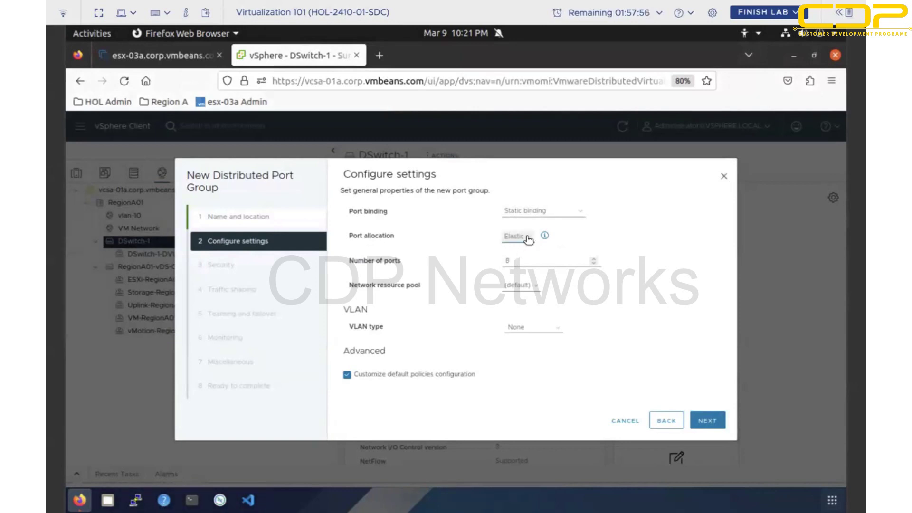
{"action": "left_click", "coordinate": [529, 240]}
{"action": "left_click", "coordinate": [509, 260]}
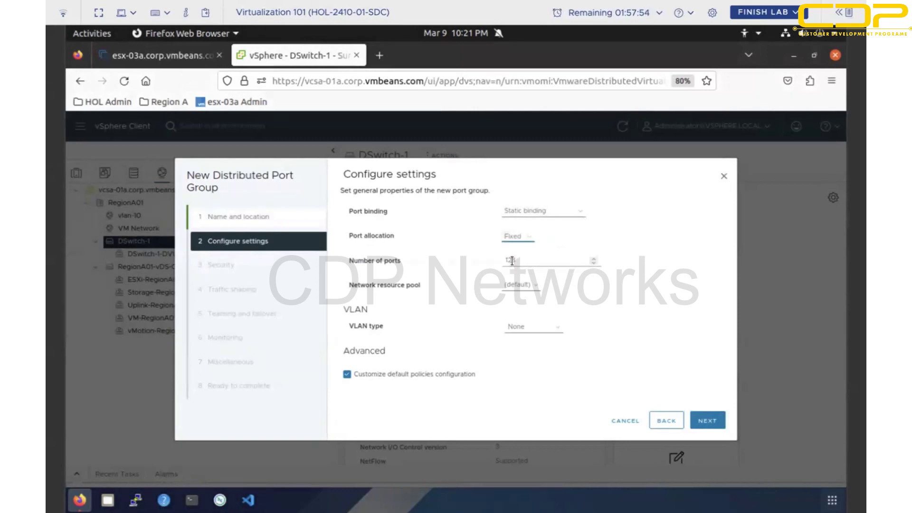
{"action": "double_click", "coordinate": [511, 260]}
{"action": "left_click", "coordinate": [529, 239]}
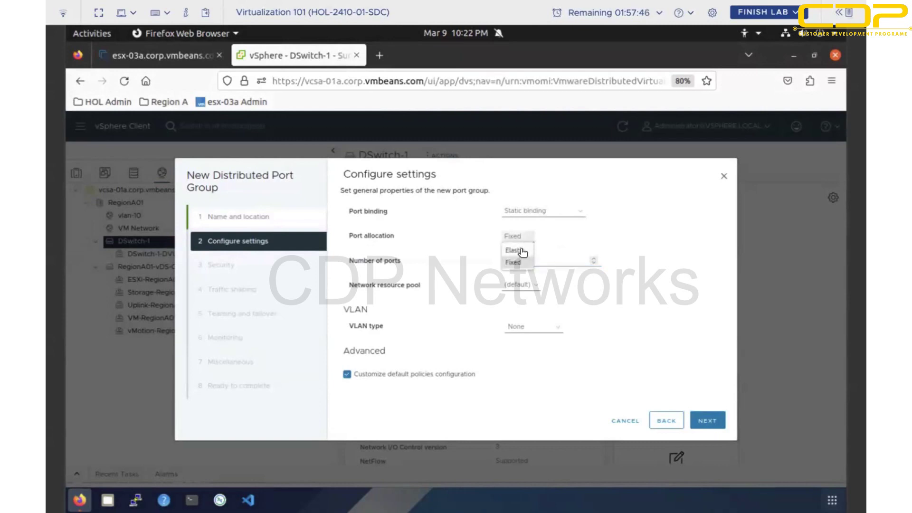
{"action": "left_click", "coordinate": [520, 250]}
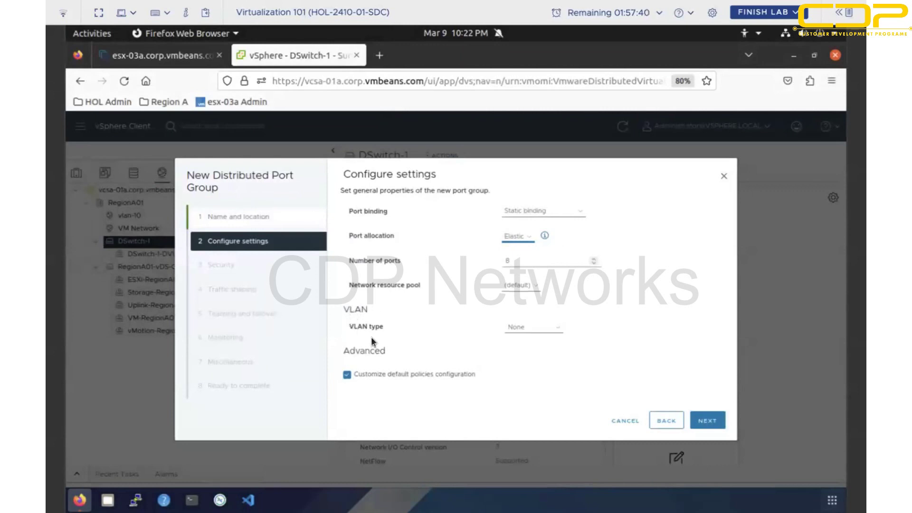
Set the port group's VLAN type to VLAN with ID 10 and continue to the security policies.
{"action": "left_click", "coordinate": [561, 333]}
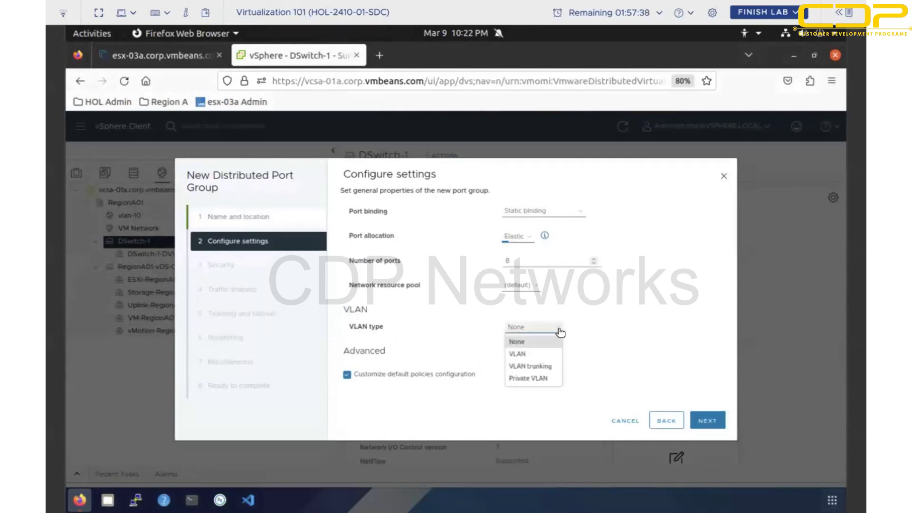
{"action": "left_click", "coordinate": [520, 353]}
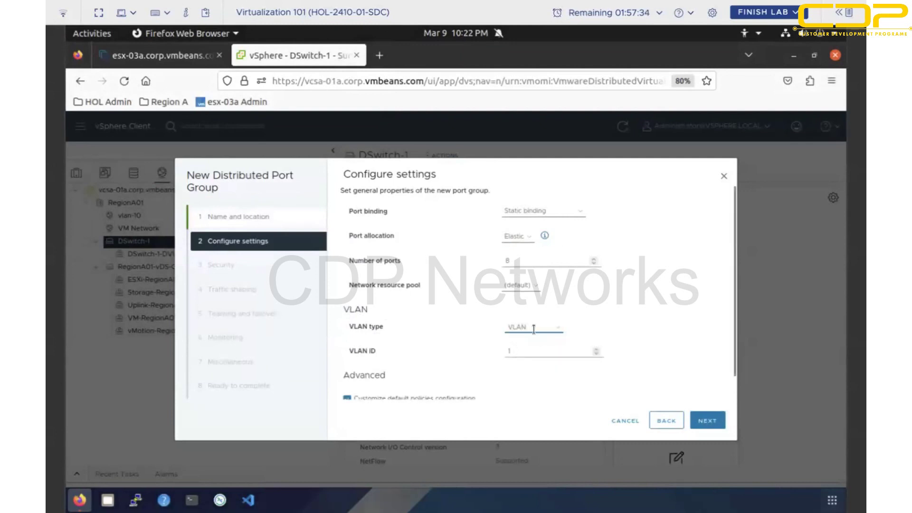
{"action": "left_click", "coordinate": [518, 350]}
{"action": "type", "text": "0"}
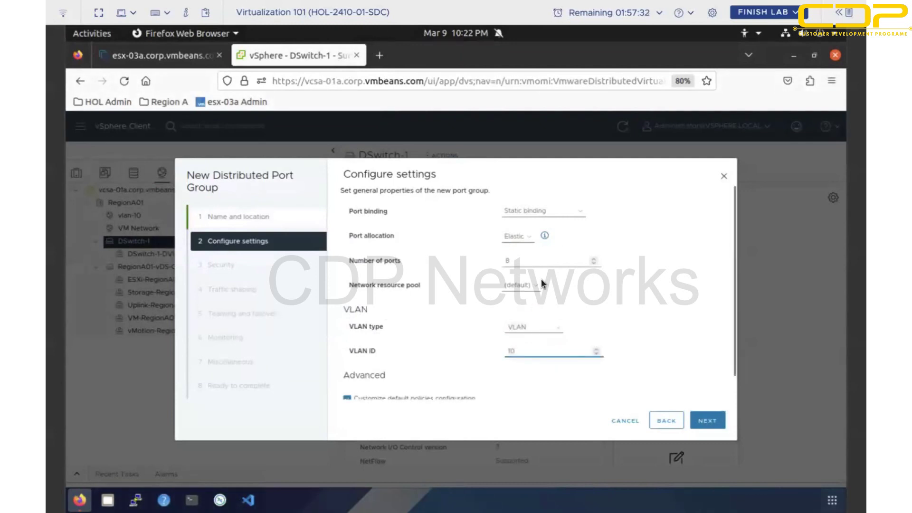
{"action": "scroll", "coordinate": [543, 284], "scroll_direction": "down", "scroll_amount": 1}
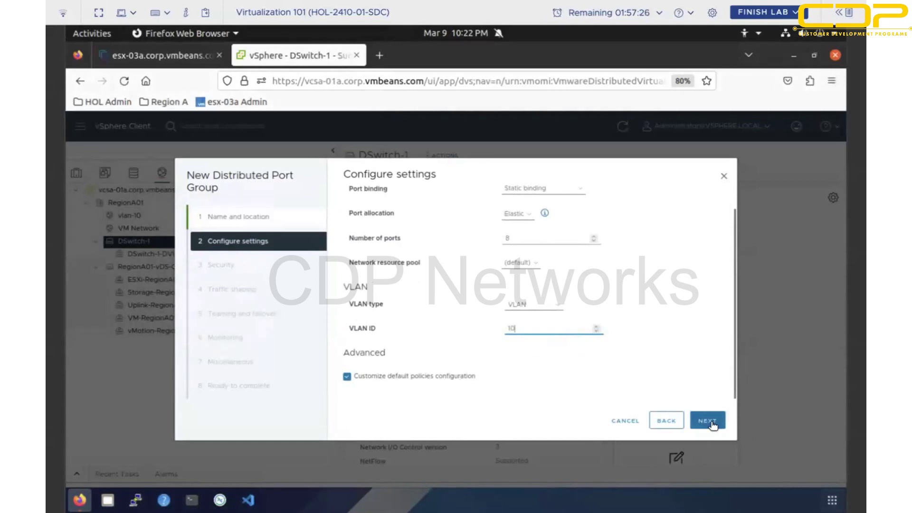
{"action": "left_click", "coordinate": [400, 362]}
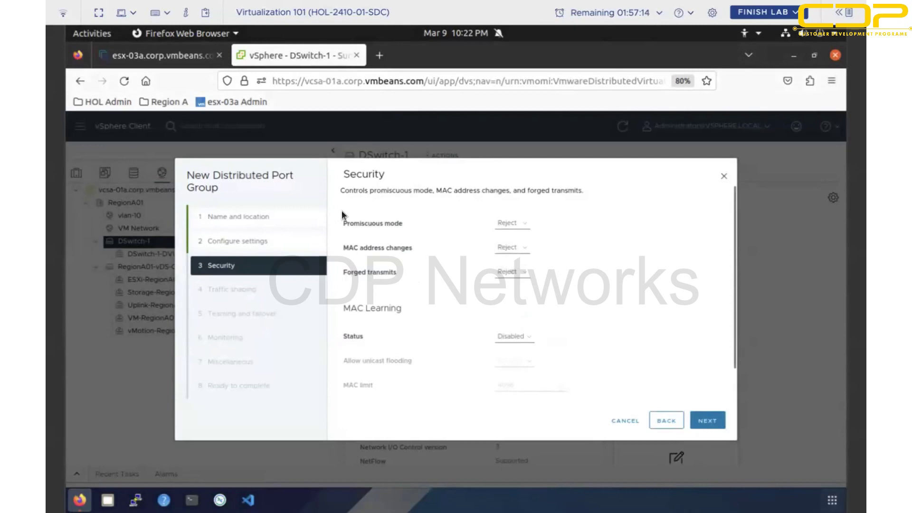
Review and accept the default security, traffic shaping, and teaming and failover policies for the new port group.
{"action": "left_click_drag", "start_coordinate": [338, 246], "coordinate": [591, 297]}
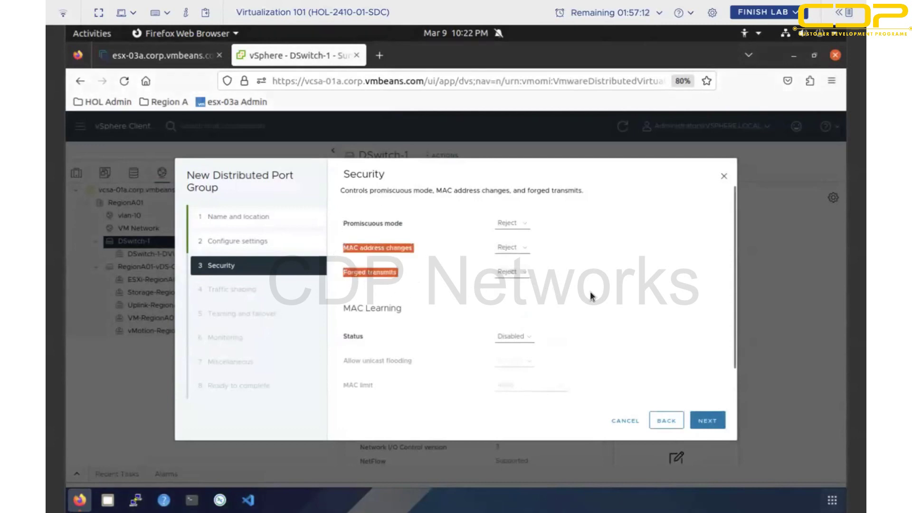
{"action": "left_click", "coordinate": [228, 293]}
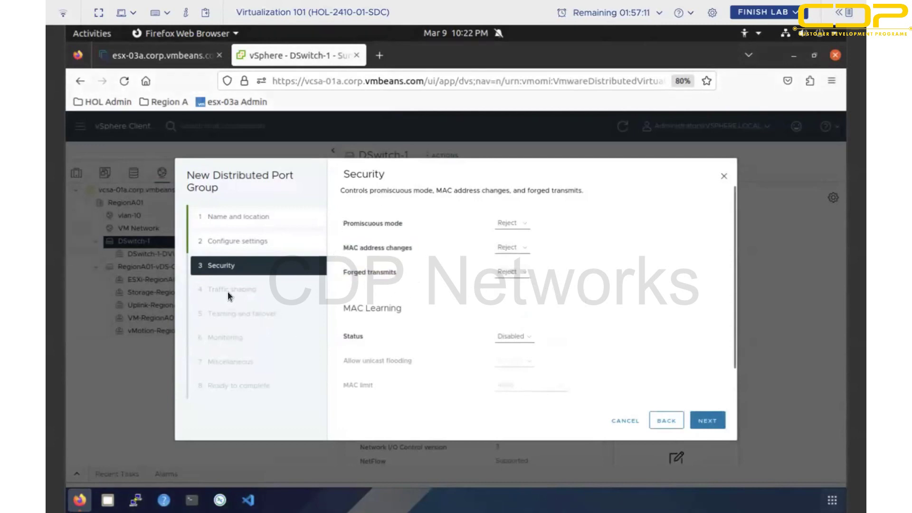
{"action": "left_click", "coordinate": [711, 421]}
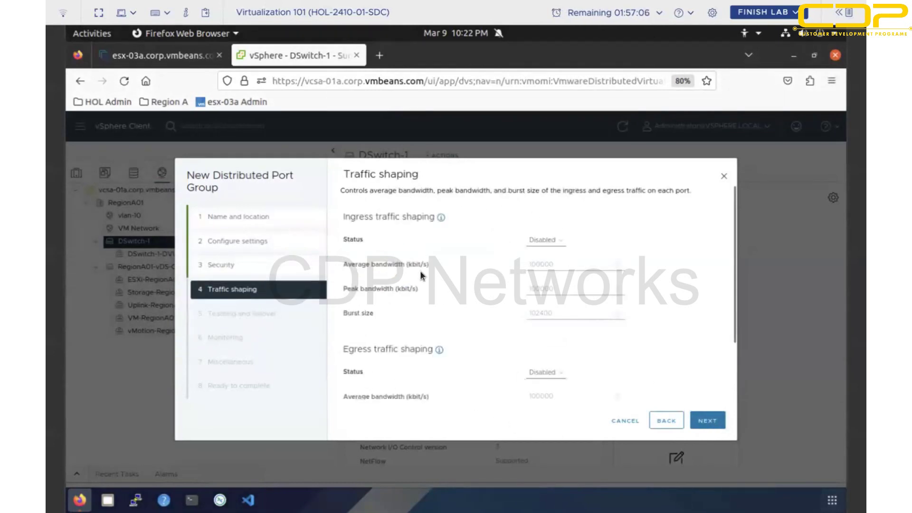
{"action": "left_click_drag", "start_coordinate": [343, 217], "coordinate": [425, 217]}
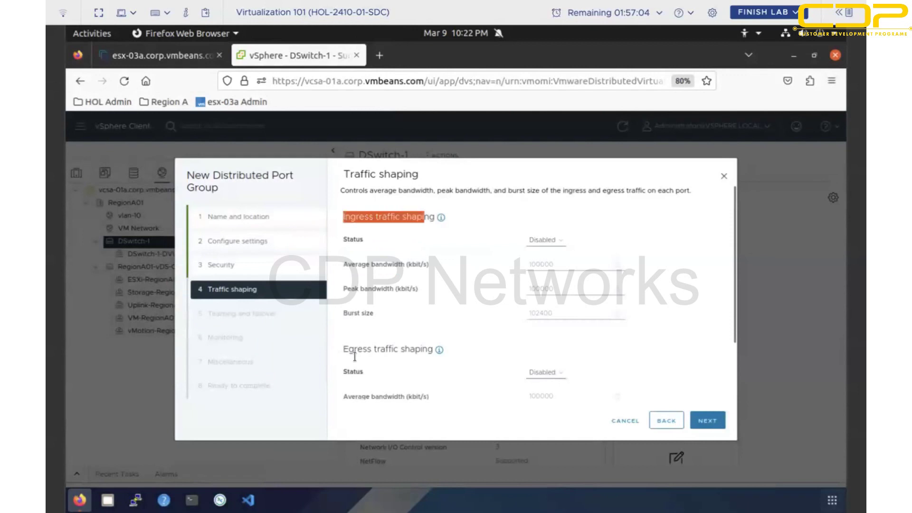
{"action": "left_click_drag", "start_coordinate": [343, 349], "coordinate": [439, 350]}
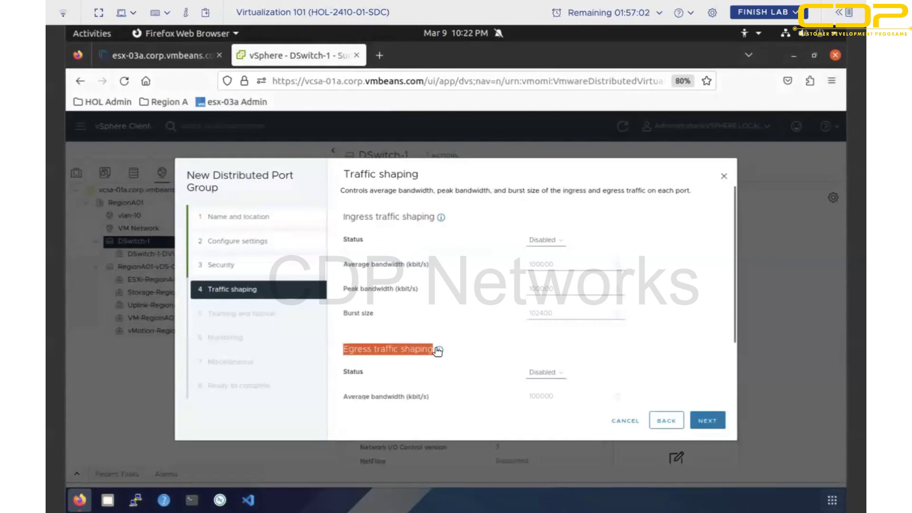
{"action": "left_click", "coordinate": [706, 421]}
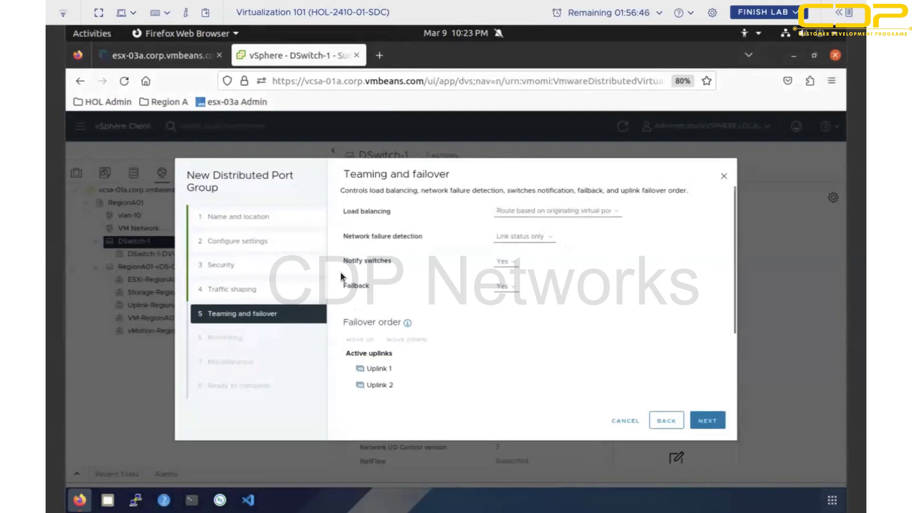
{"action": "left_click", "coordinate": [705, 420]}
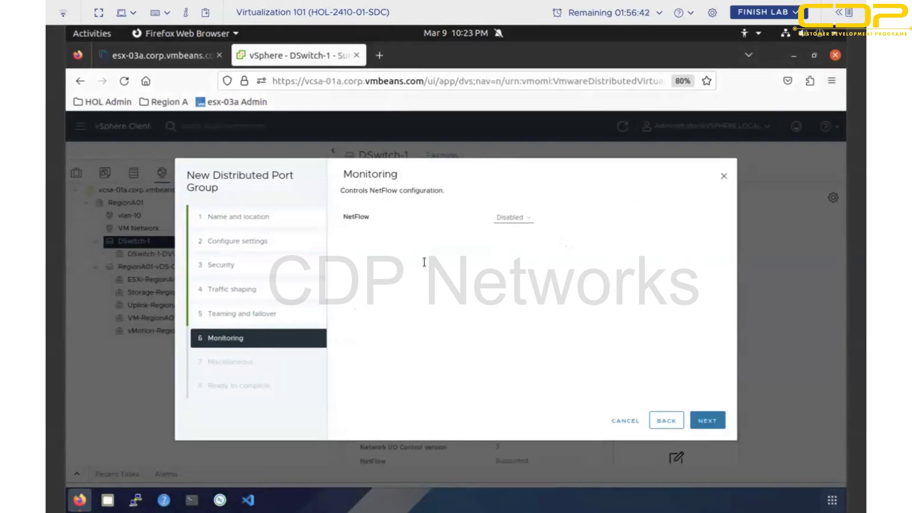
Keep NetFlow disabled and port blocking set to No, and finish creating the distributed port group.
{"action": "left_click", "coordinate": [704, 420]}
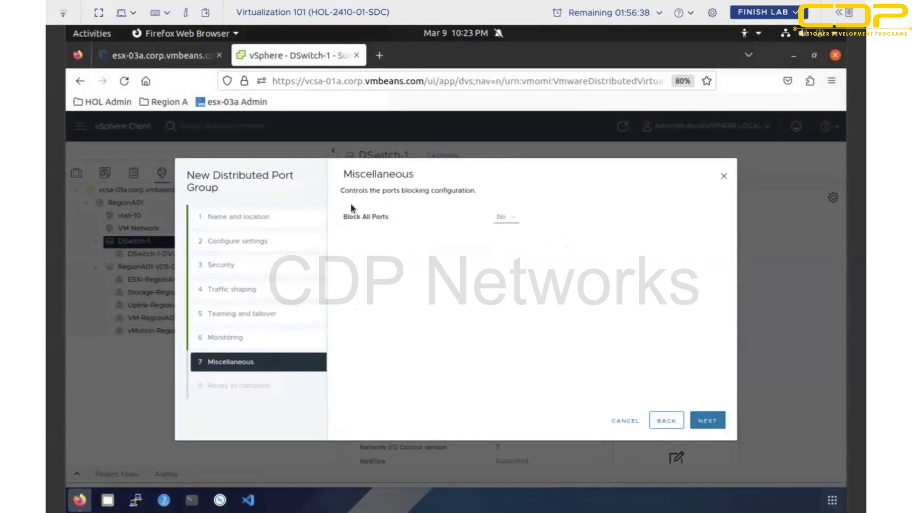
{"action": "left_click", "coordinate": [709, 422]}
{"action": "left_click", "coordinate": [696, 420]}
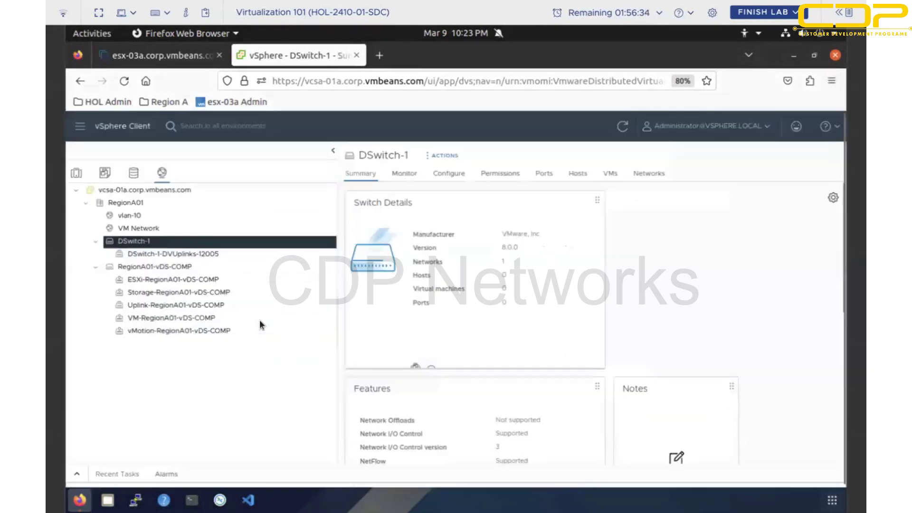
Check the VLAN ID on the ports of port group test-1 and the virtual switches configured on host esx-03a.
{"action": "left_click", "coordinate": [206, 269]}
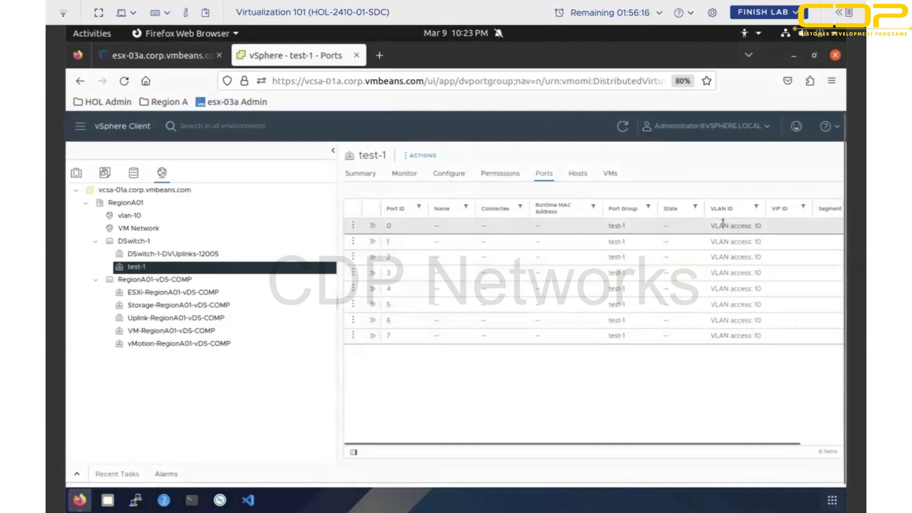
{"action": "left_click_drag", "start_coordinate": [762, 226], "coordinate": [708, 225]}
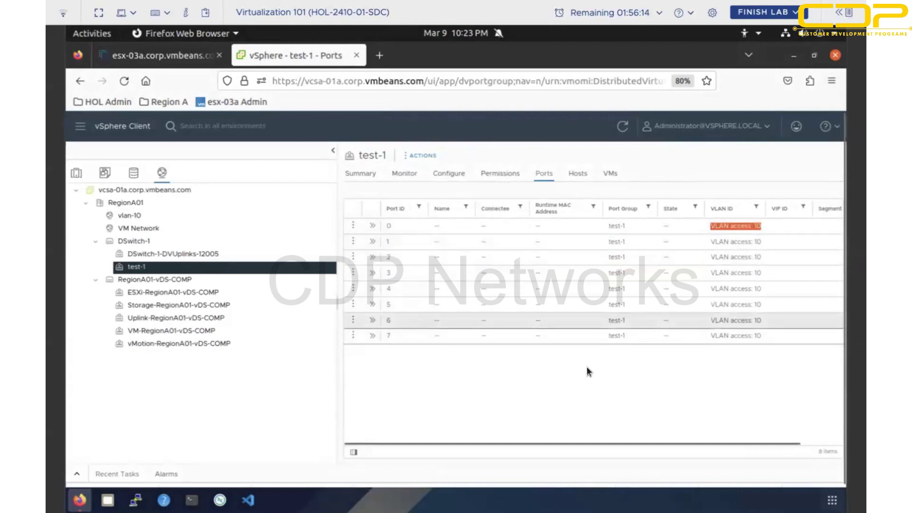
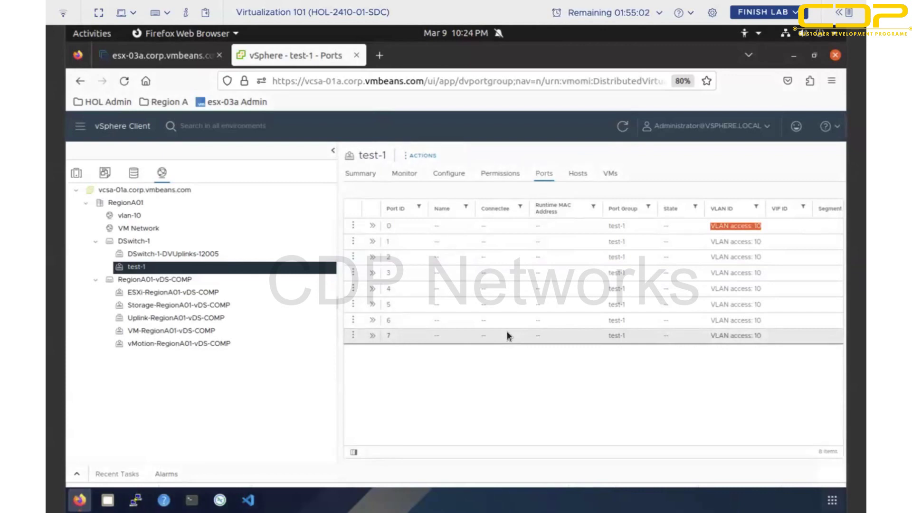
{"action": "left_click", "coordinate": [76, 173]}
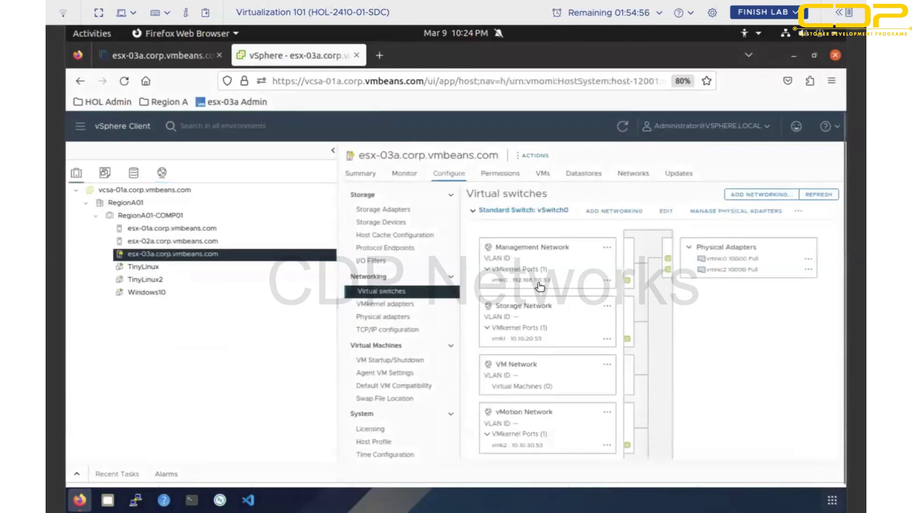
{"action": "left_click", "coordinate": [517, 215]}
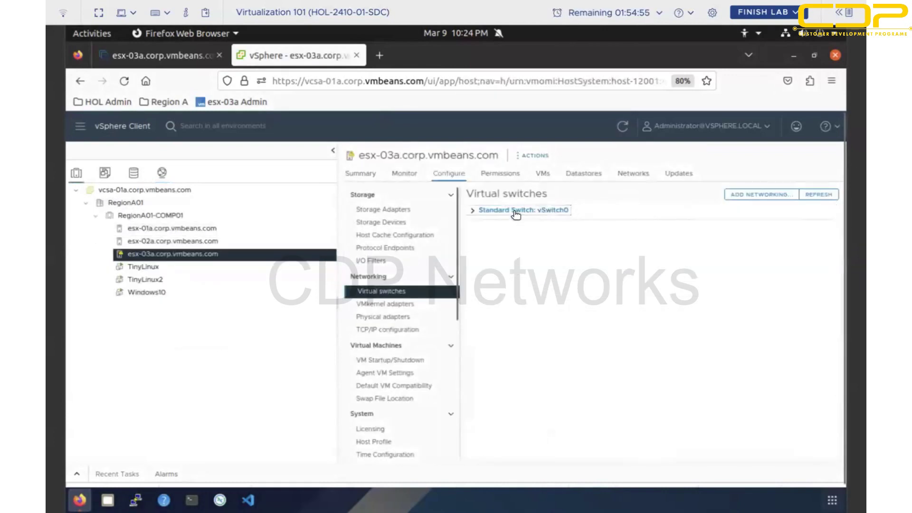
Start adding hosts to distributed switch DSwitch-1 and select esx-03a.corp.vmbeans.com as the host.
{"action": "left_click", "coordinate": [162, 174]}
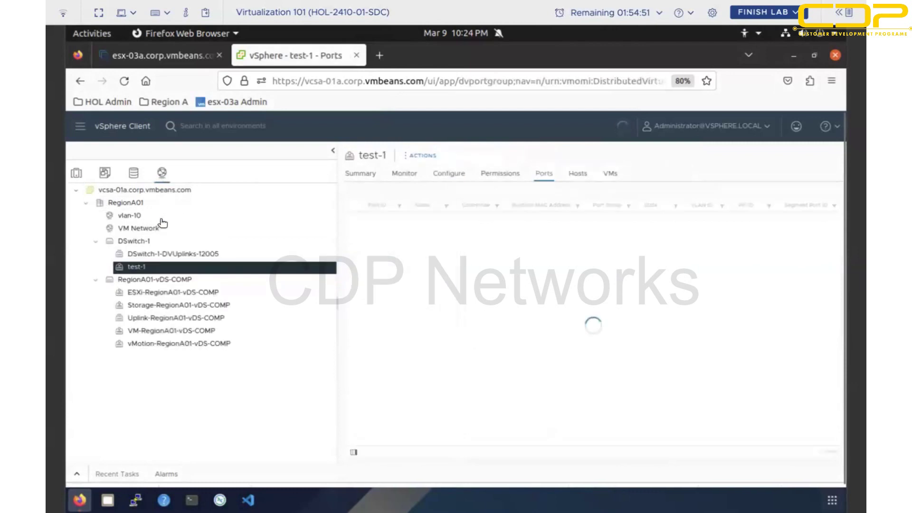
{"action": "left_click", "coordinate": [139, 243]}
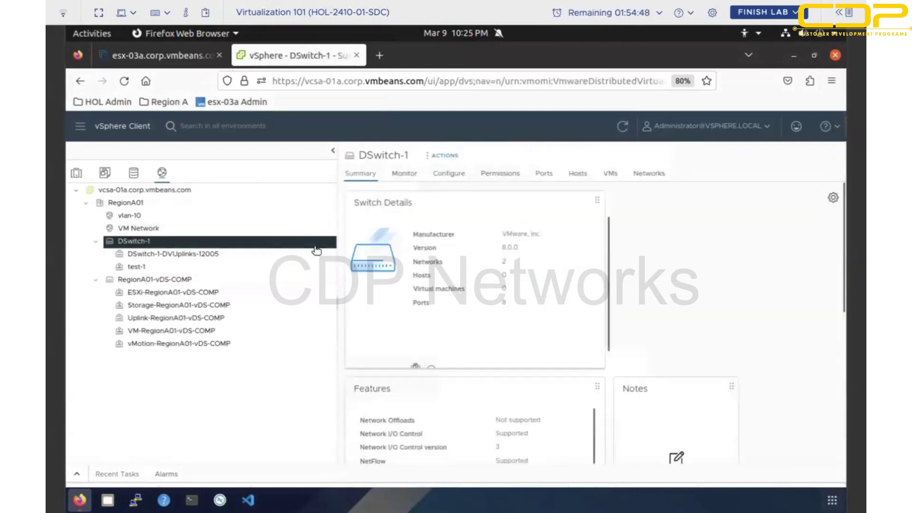
{"action": "left_click", "coordinate": [579, 176]}
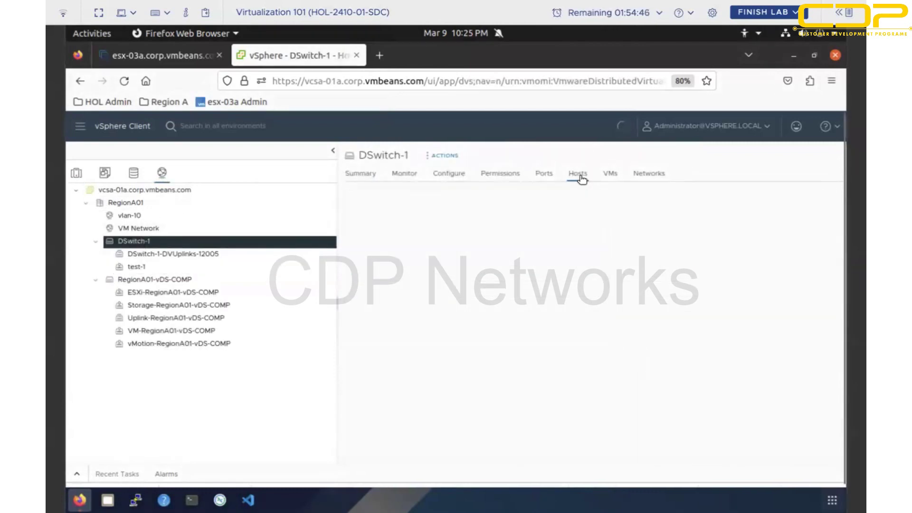
{"action": "left_click", "coordinate": [445, 155]}
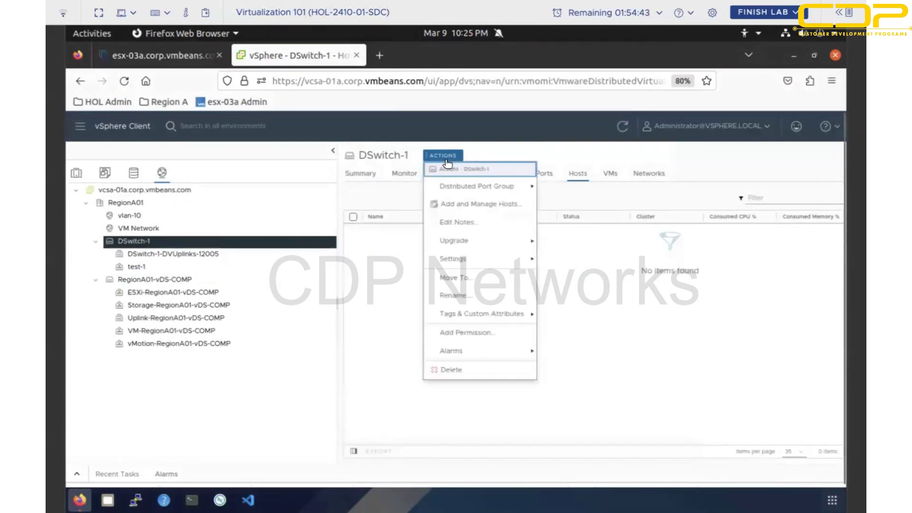
{"action": "left_click", "coordinate": [457, 206]}
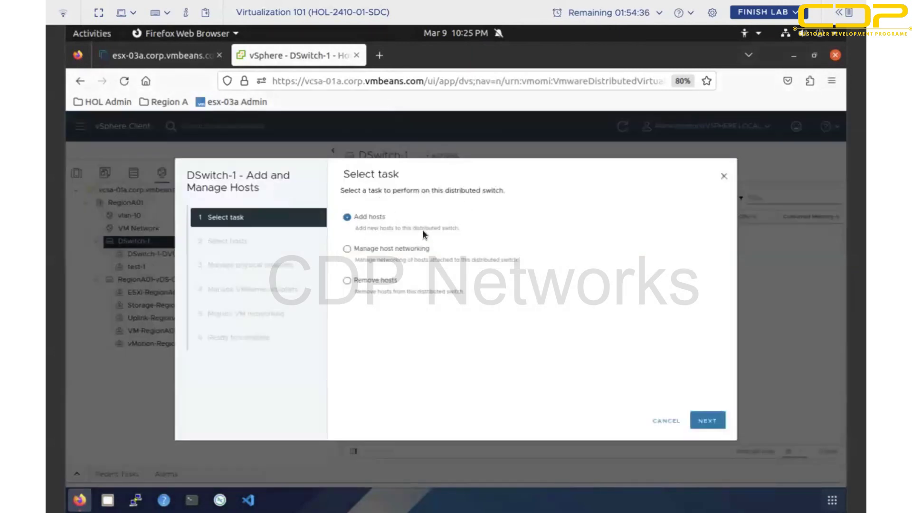
{"action": "left_click", "coordinate": [705, 420]}
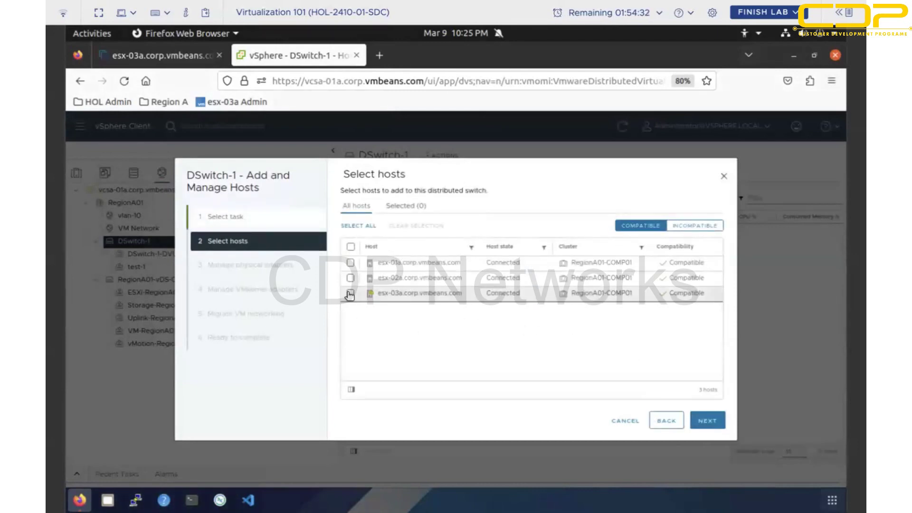
{"action": "left_click", "coordinate": [350, 293]}
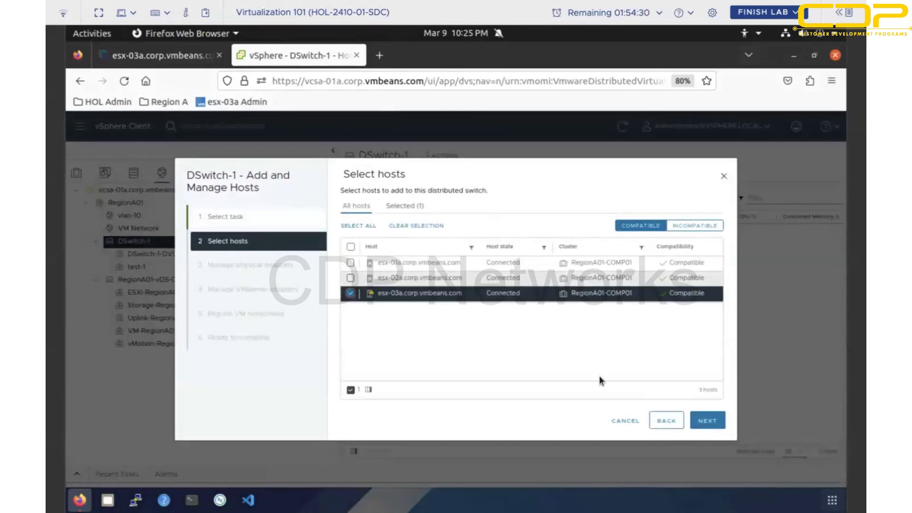
{"action": "left_click", "coordinate": [708, 421]}
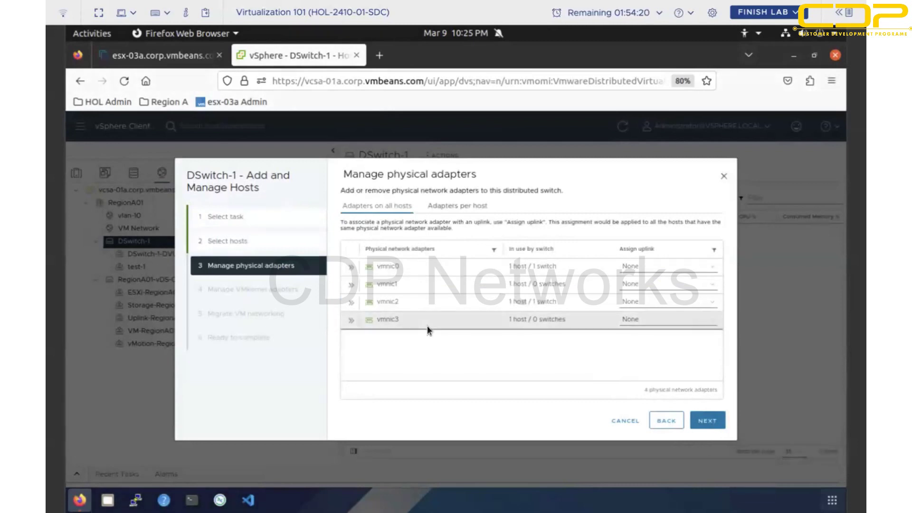
Assign physical adapter vmnic1 to Uplink 1 and vmnic3 to Uplink 2, and continue to the VMkernel adapters.
{"action": "left_click", "coordinate": [649, 285]}
{"action": "left_click", "coordinate": [636, 311]}
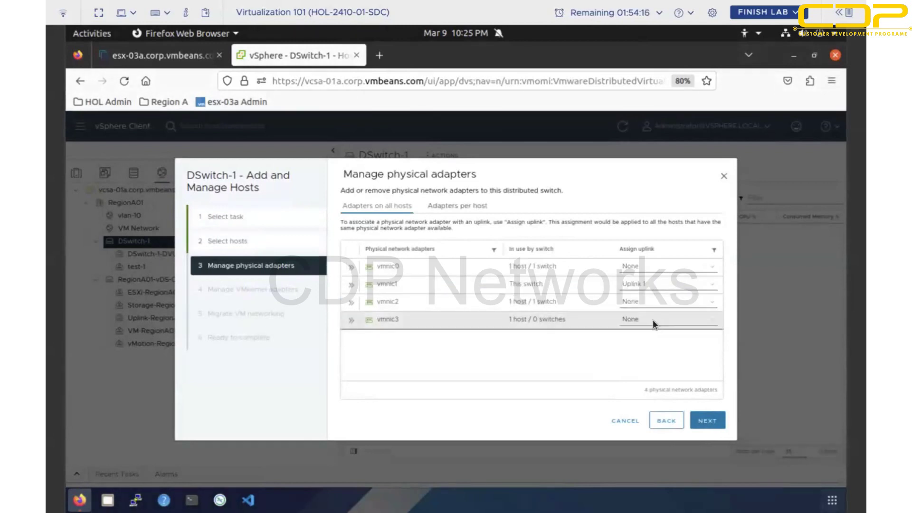
{"action": "left_click", "coordinate": [659, 328]}
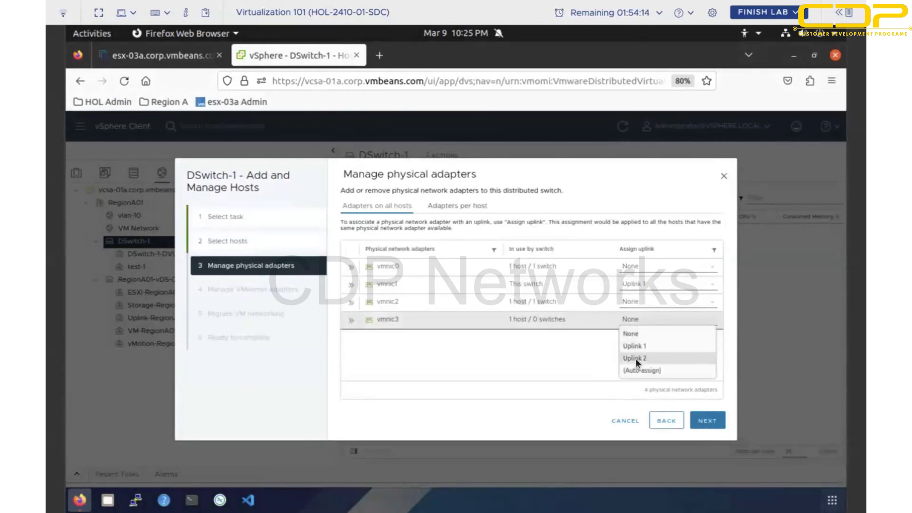
{"action": "key", "text": "Return"}
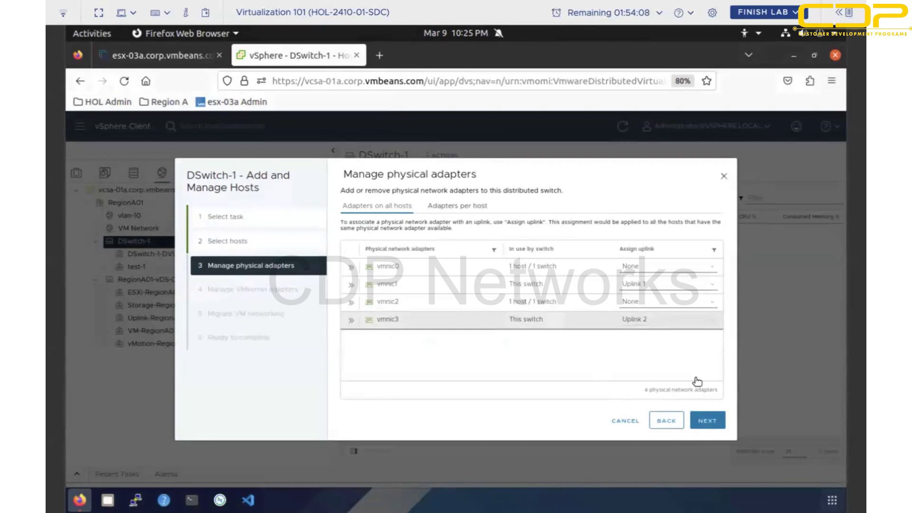
{"action": "left_click", "coordinate": [708, 422]}
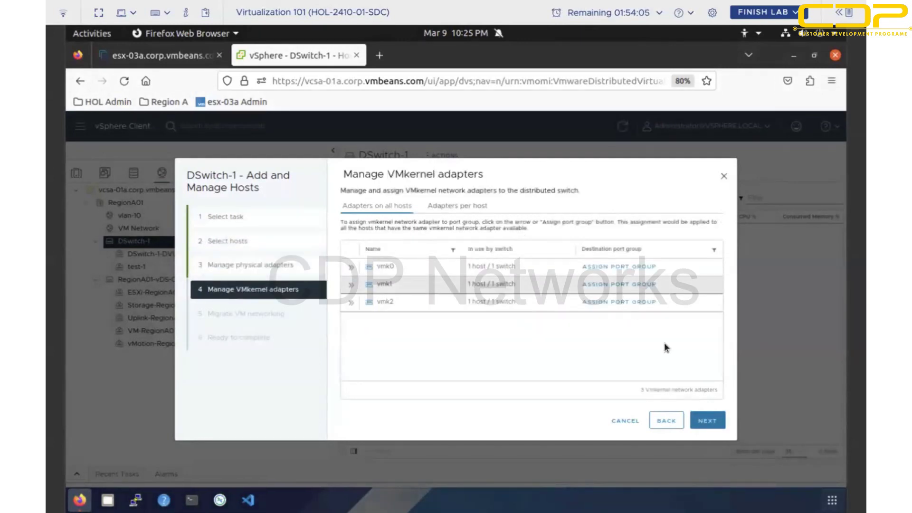
Leave the VMkernel adapters and VM networking unmigrated, and finish adding the host to DSwitch-1.
{"action": "left_click", "coordinate": [707, 419]}
{"action": "left_click", "coordinate": [707, 421]}
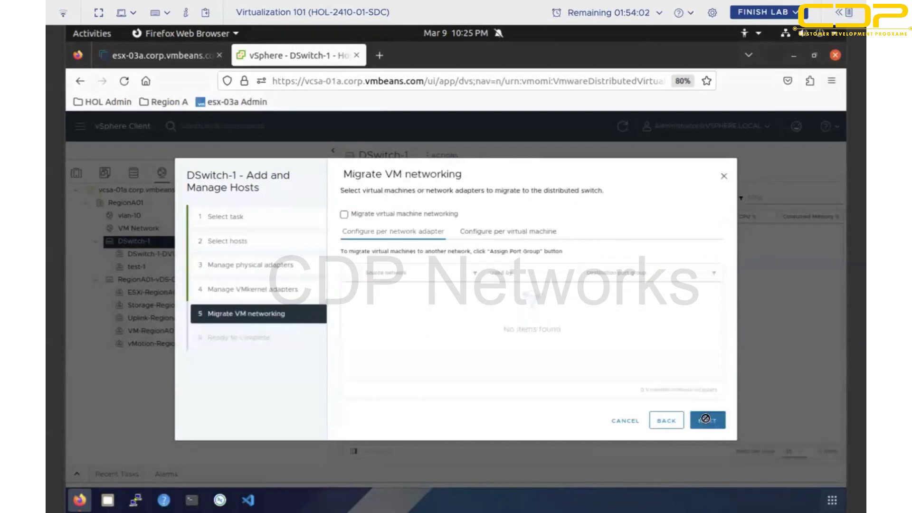
{"action": "left_click", "coordinate": [706, 421]}
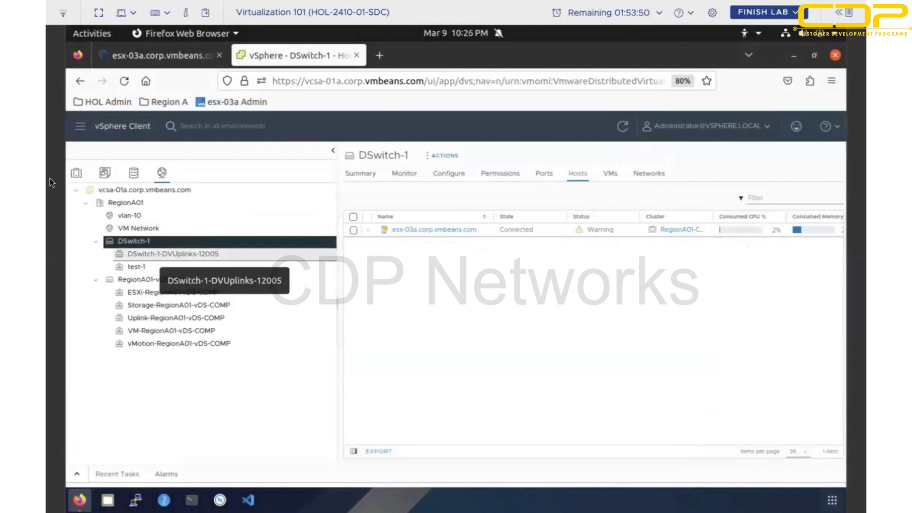
Examine the uplink adapters of DSwitch-1 on host esx-03a and compare them with the networks and adapters of vSwitch0.
{"action": "left_click", "coordinate": [76, 173]}
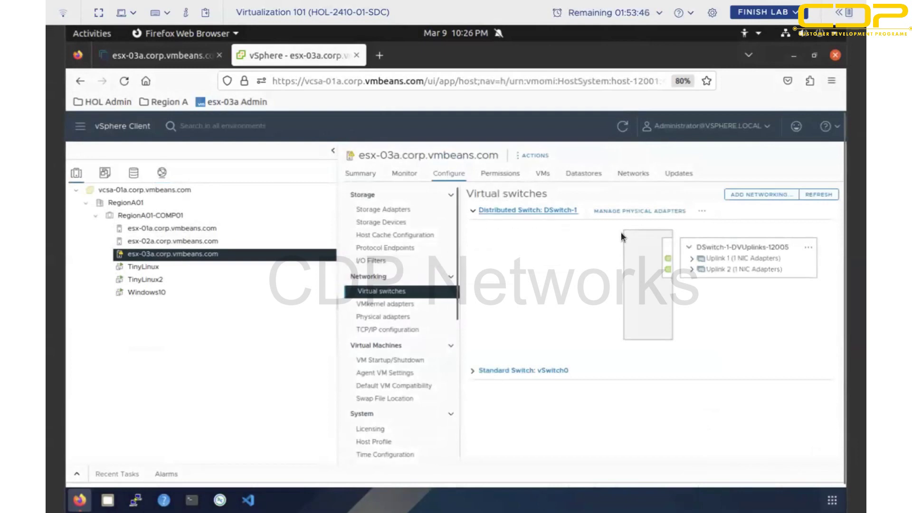
{"action": "left_click", "coordinate": [691, 258]}
{"action": "left_click", "coordinate": [692, 279]}
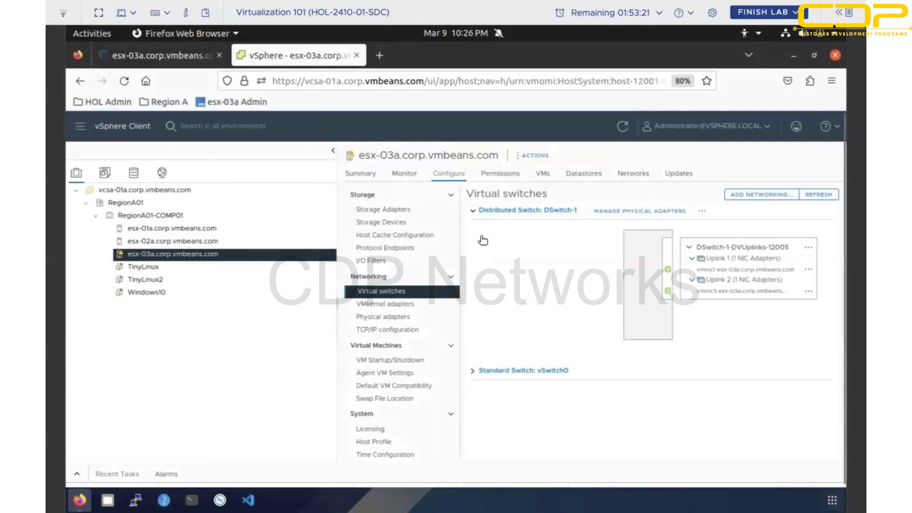
{"action": "left_click", "coordinate": [474, 210]}
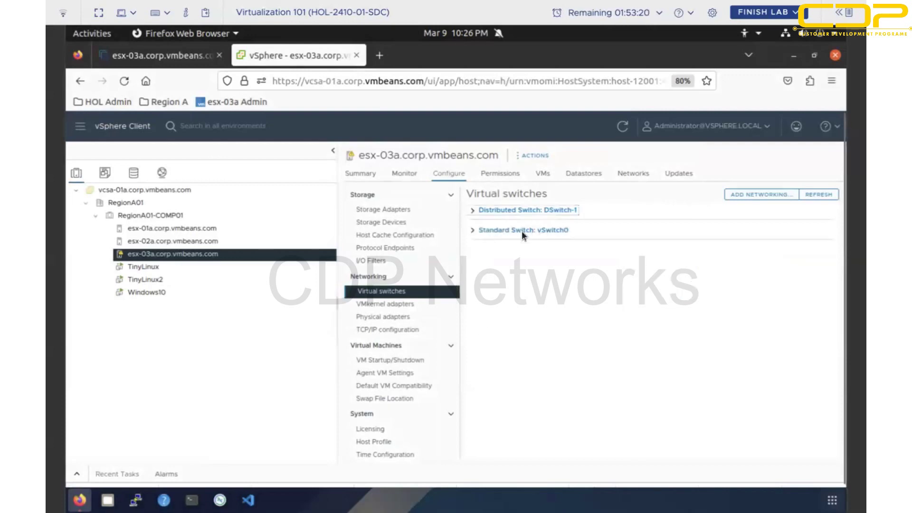
{"action": "left_click", "coordinate": [487, 210]}
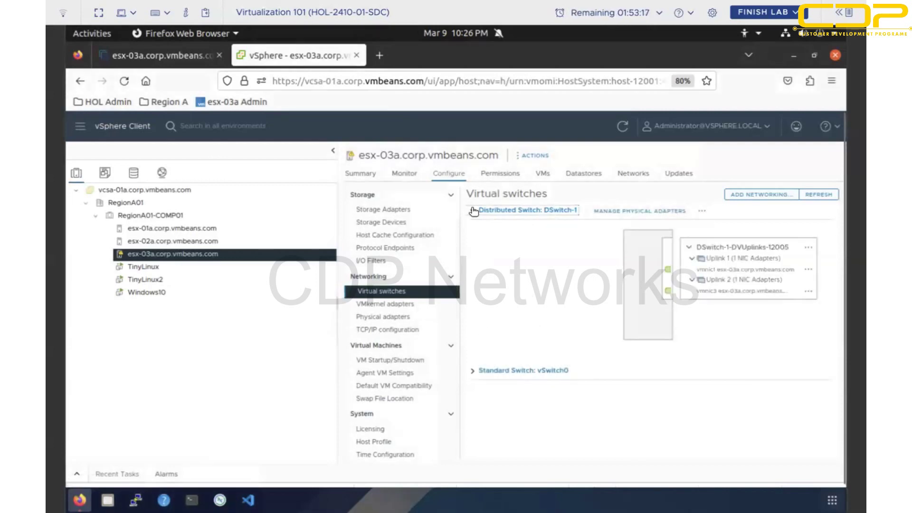
{"action": "left_click", "coordinate": [474, 211]}
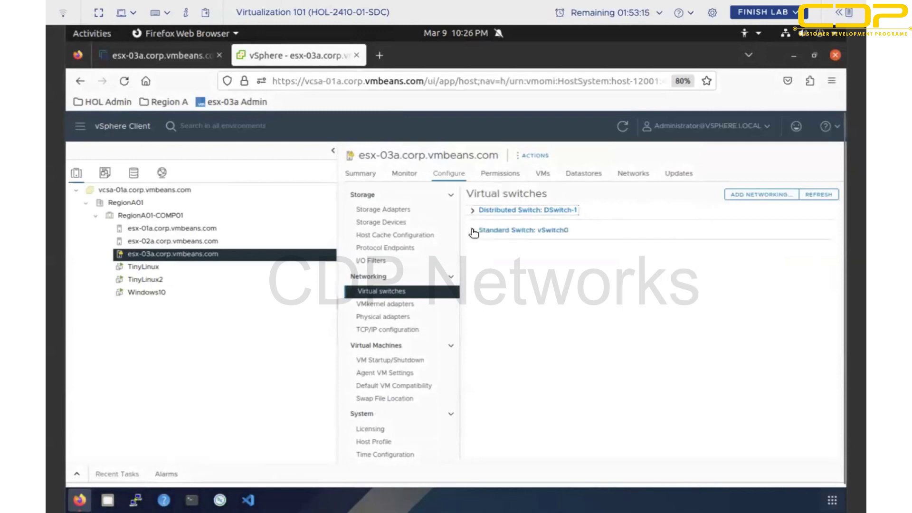
{"action": "left_click", "coordinate": [532, 230]}
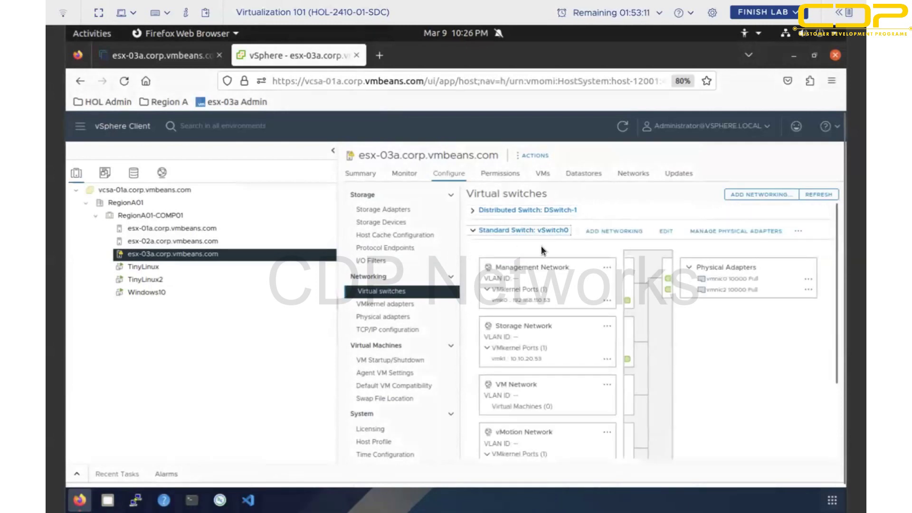
{"action": "left_click", "coordinate": [162, 174]}
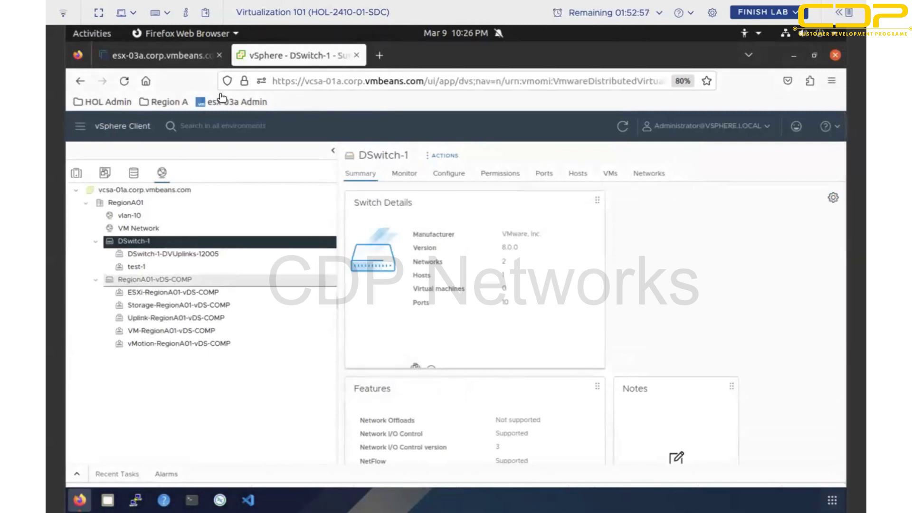
{"action": "mouse_move", "coordinate": [551, 6]}
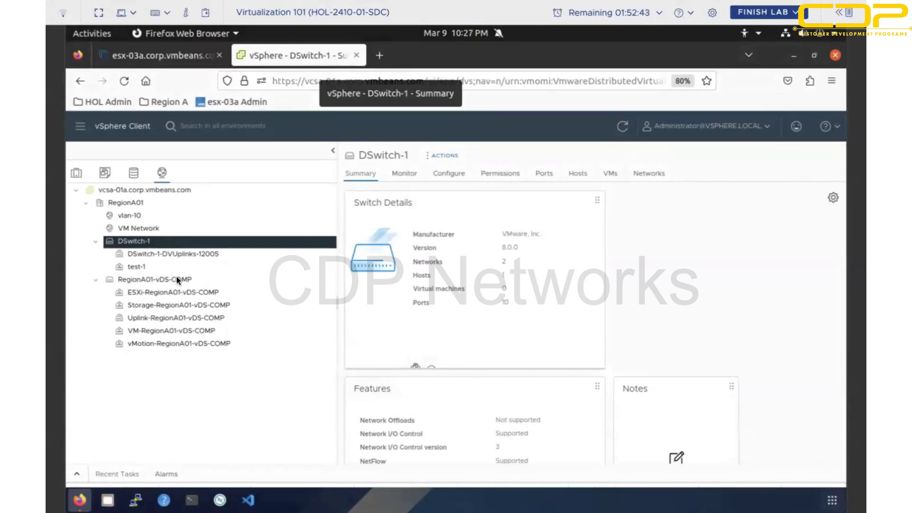
{"action": "left_click", "coordinate": [139, 281]}
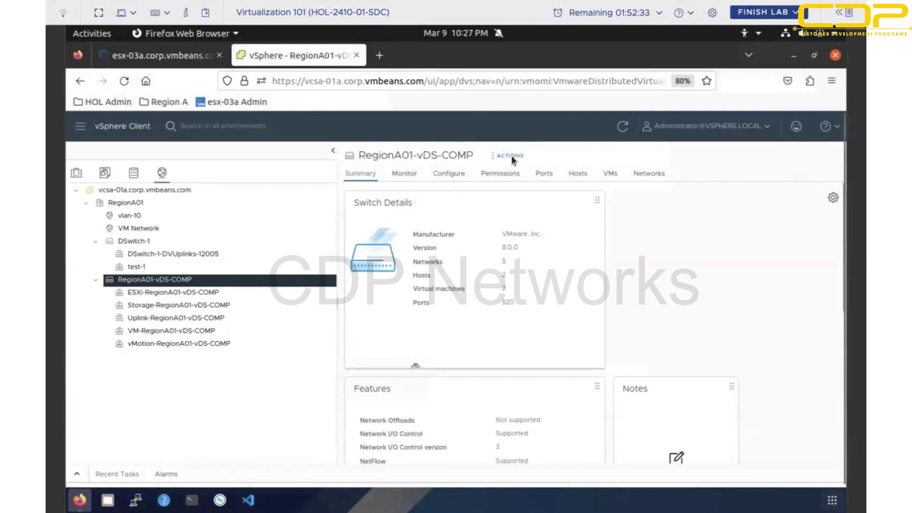
{"action": "left_click", "coordinate": [510, 156]}
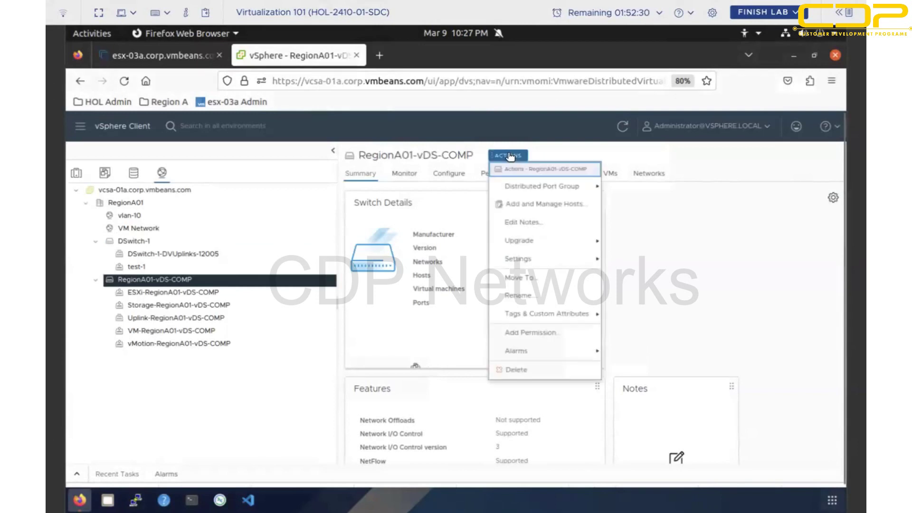
{"action": "left_click", "coordinate": [511, 204]}
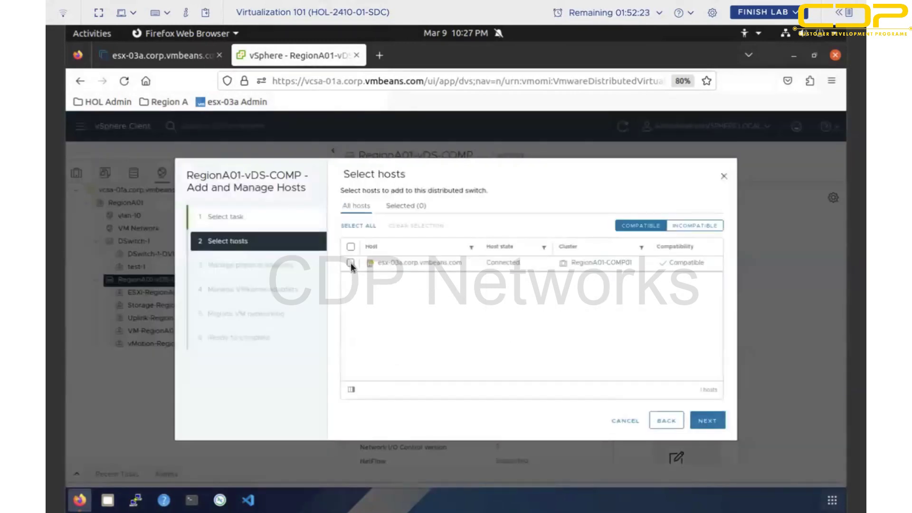
{"action": "left_click", "coordinate": [350, 263]}
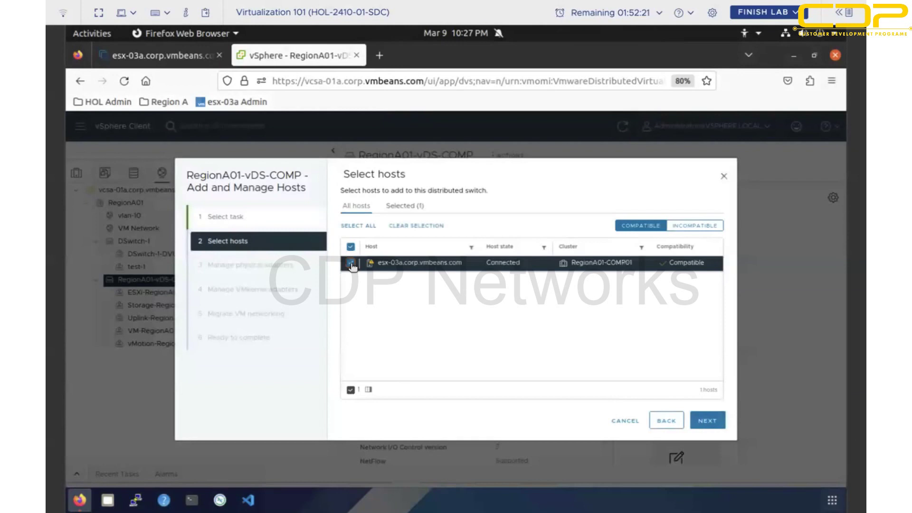
{"action": "left_click", "coordinate": [707, 421]}
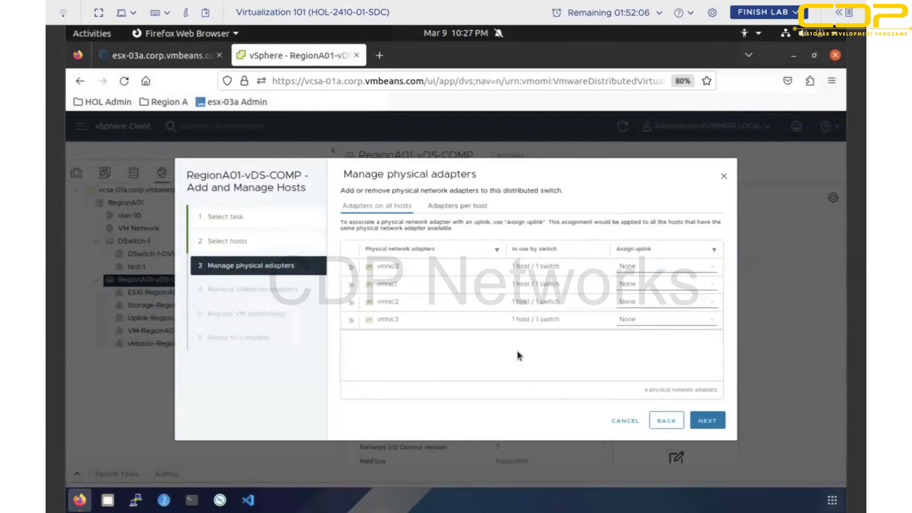
{"action": "key", "text": "Return"}
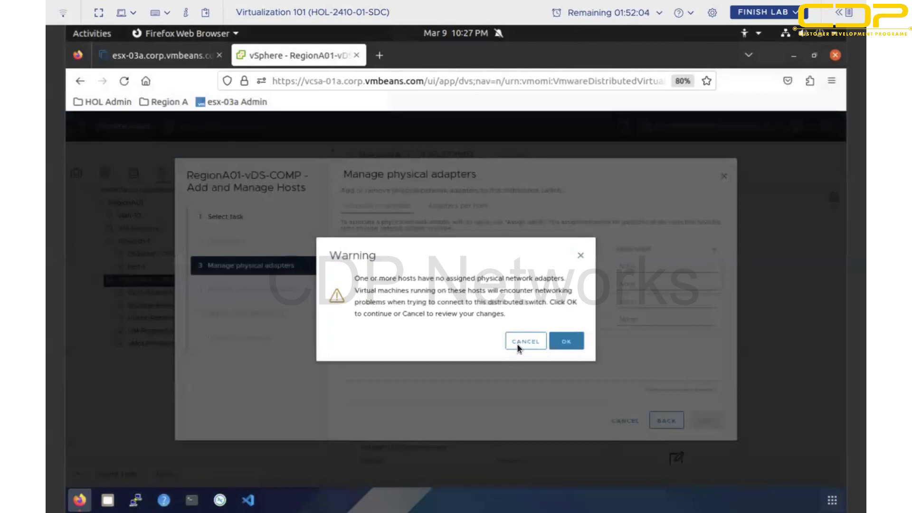
{"action": "left_click", "coordinate": [517, 343]}
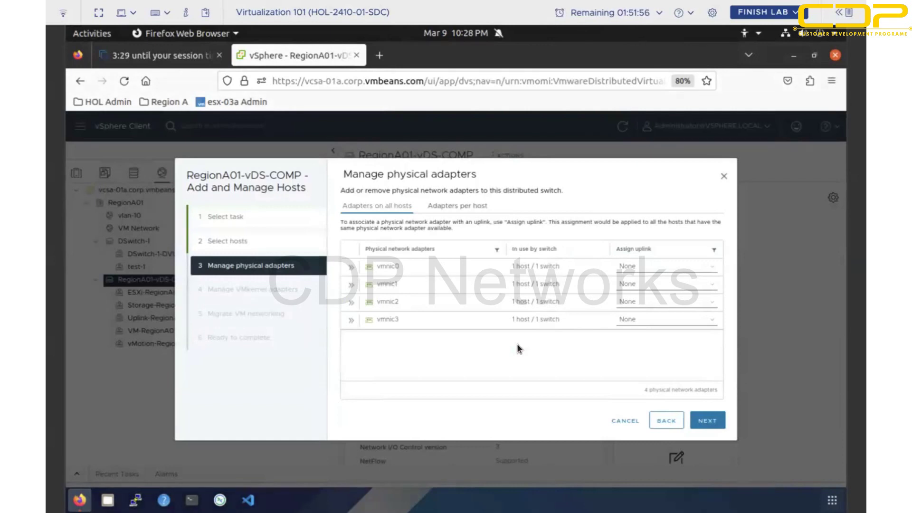
{"action": "left_click", "coordinate": [625, 421]}
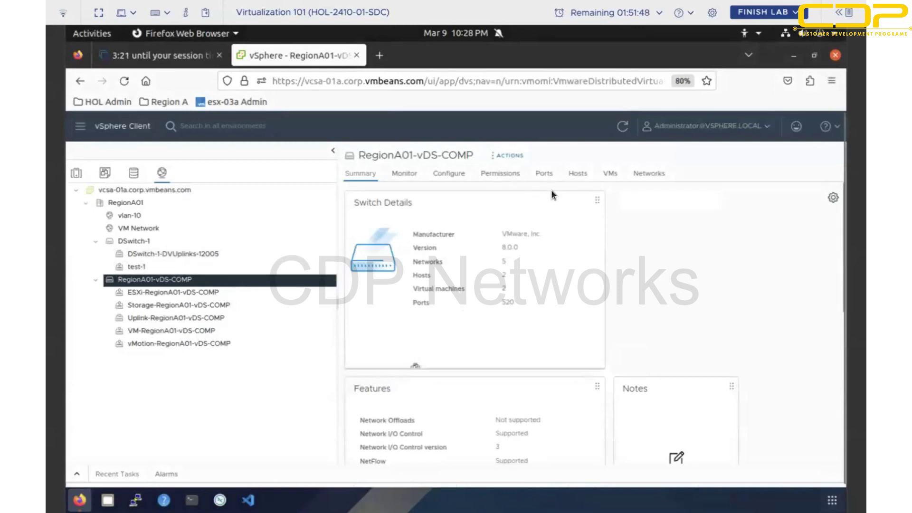
Check the hosts attached to RegionA01-vDS-COMP, and start adding esx-01a.corp.vmbeans.com and esx-02a.corp.vmbeans.com to distributed switch DSwitch-1.
{"action": "left_click", "coordinate": [575, 174]}
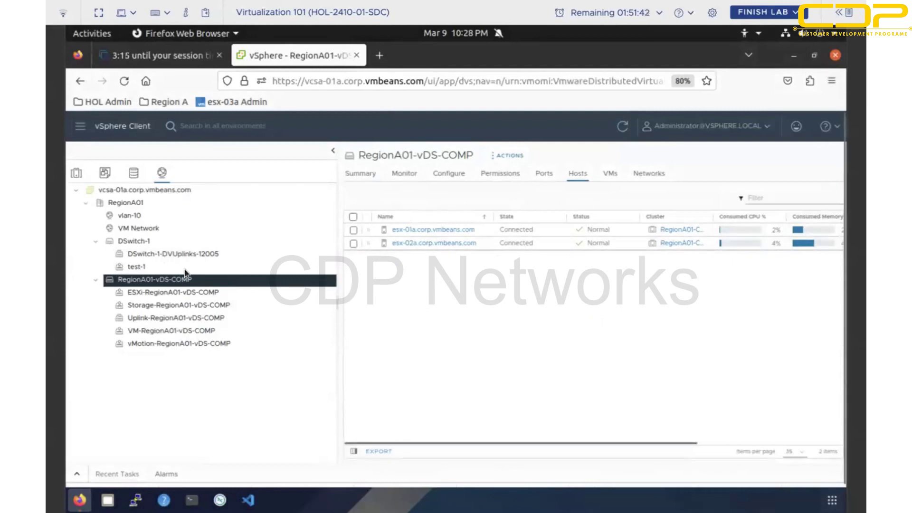
{"action": "left_click", "coordinate": [134, 241]}
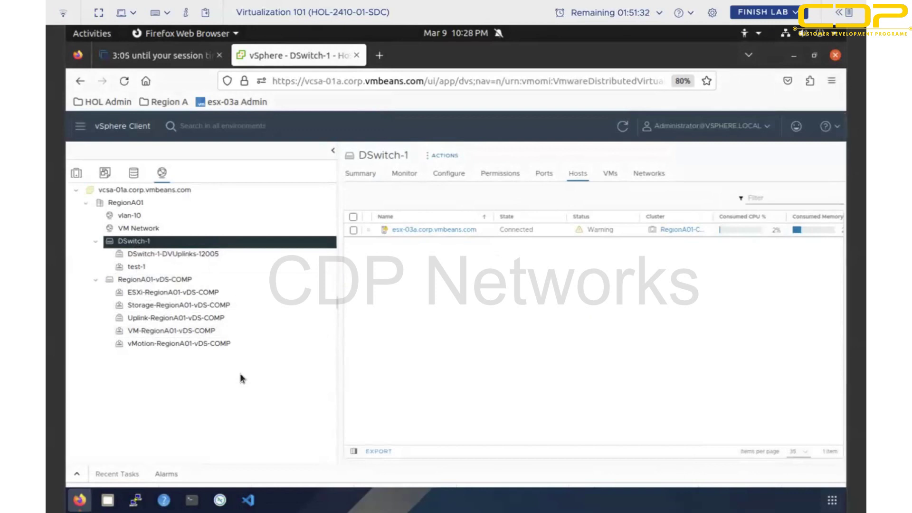
{"action": "left_click", "coordinate": [446, 158]}
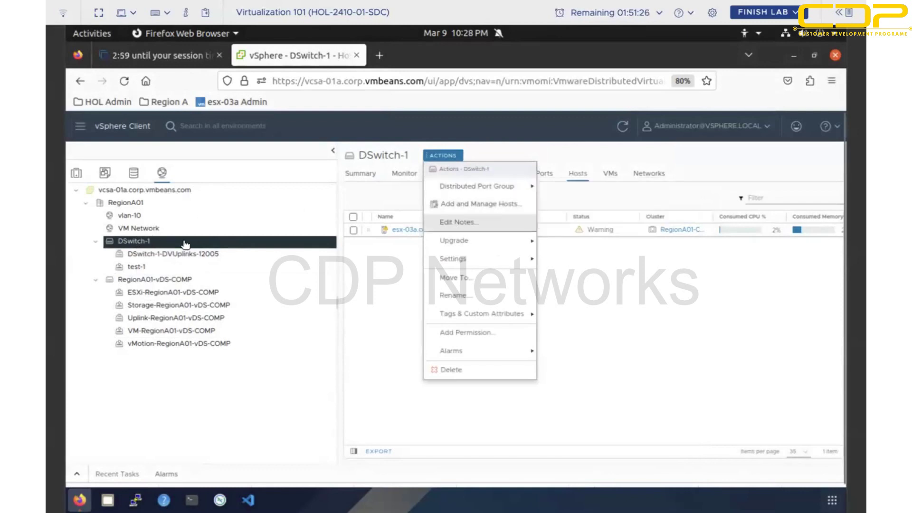
{"action": "left_click", "coordinate": [483, 202]}
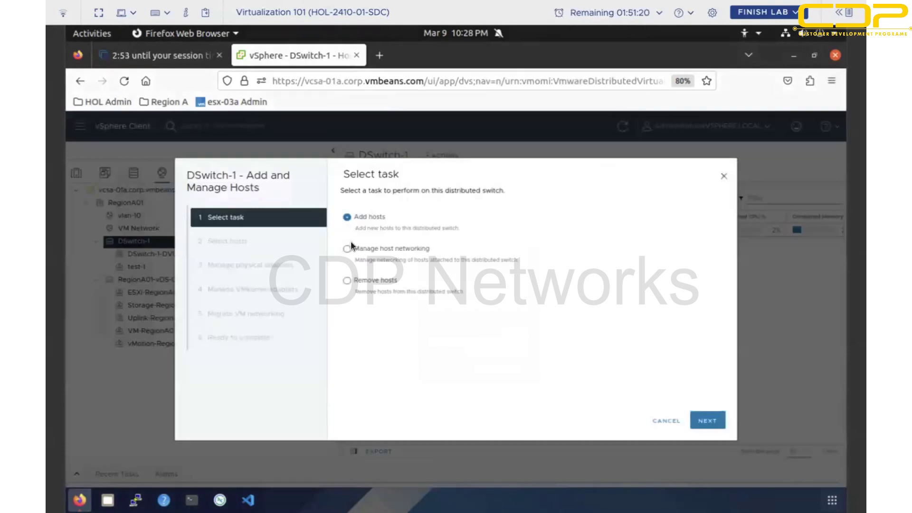
{"action": "left_click", "coordinate": [707, 419]}
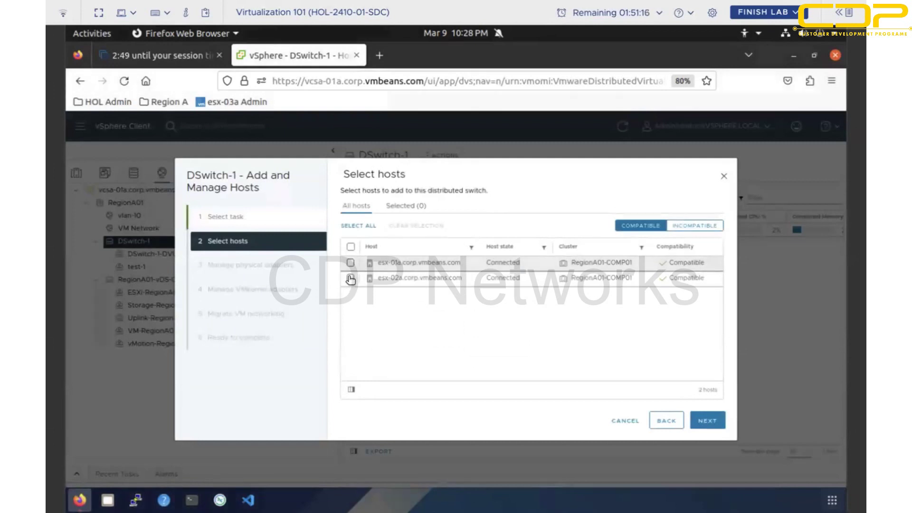
{"action": "left_click", "coordinate": [350, 279]}
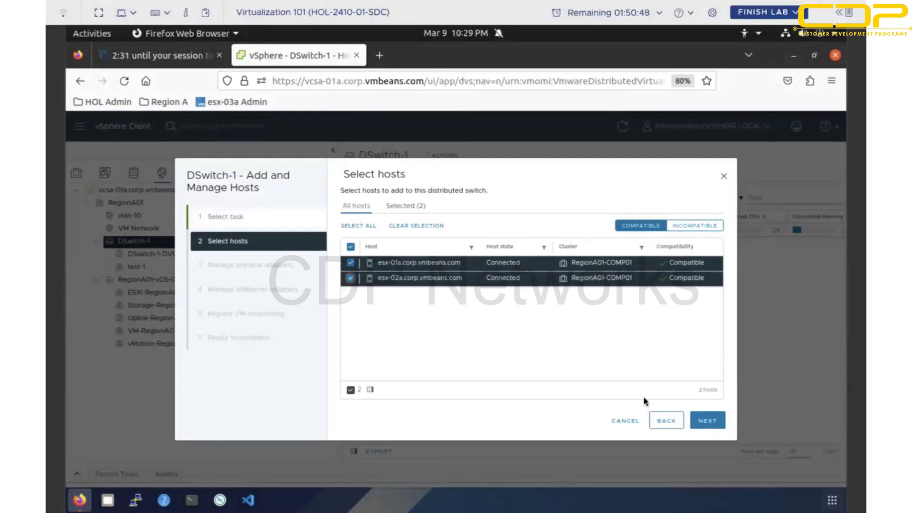
{"action": "left_click", "coordinate": [713, 425]}
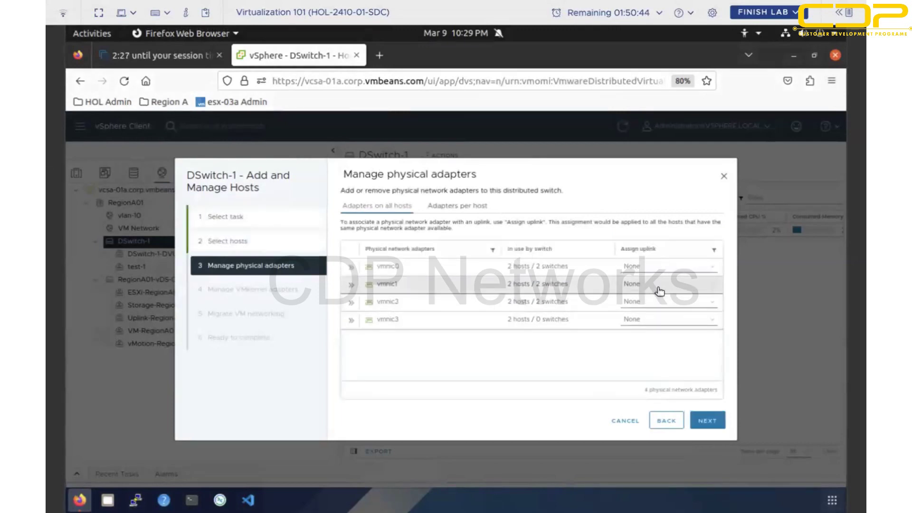
Assign vmnic3 to Uplink 1 and finish adding both hosts to DSwitch-1 without migrating VMkernel adapters or VM networking.
{"action": "left_click", "coordinate": [652, 326]}
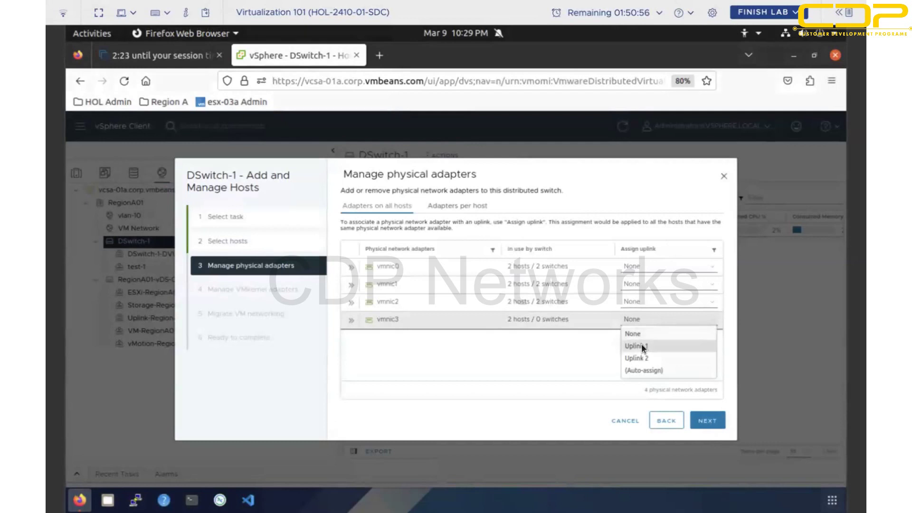
{"action": "left_click", "coordinate": [643, 347]}
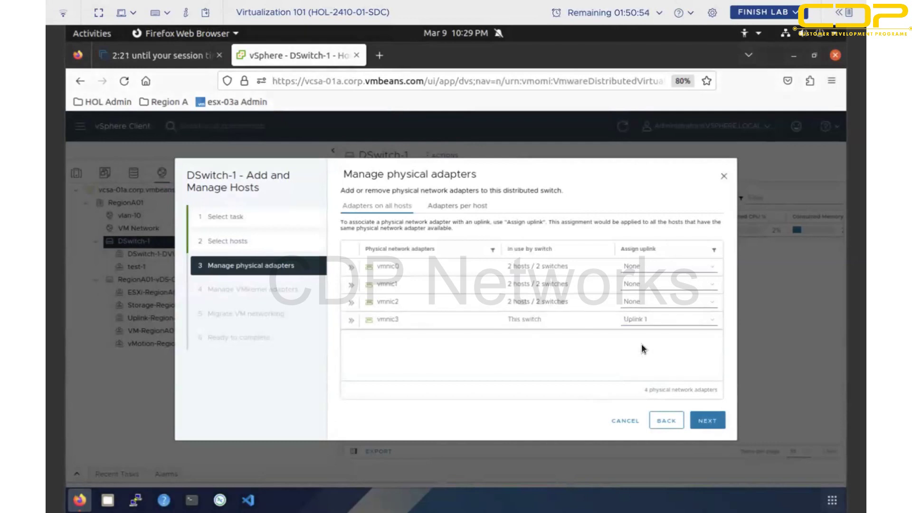
{"action": "left_click", "coordinate": [713, 421]}
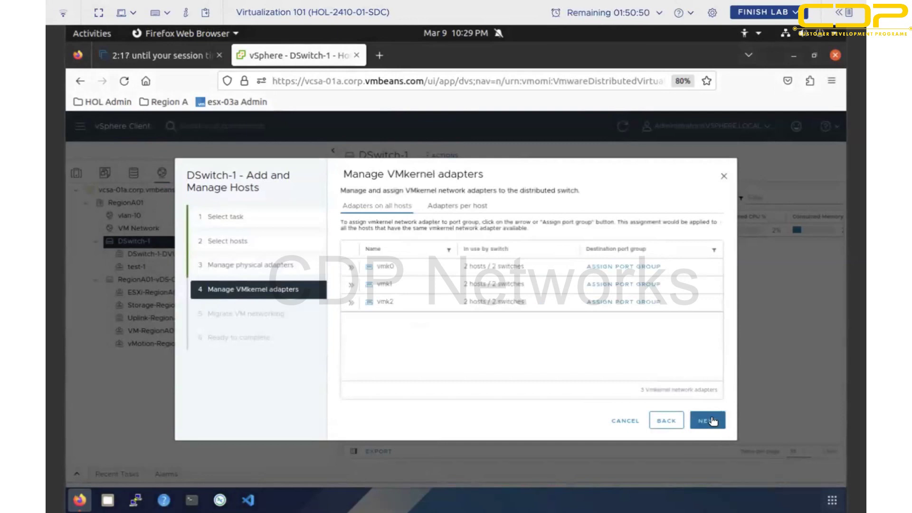
{"action": "left_click", "coordinate": [713, 421]}
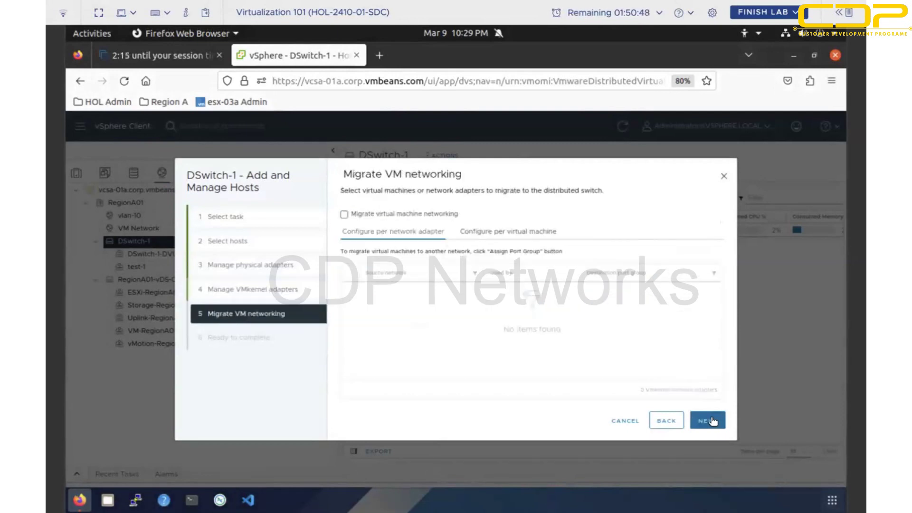
{"action": "left_click", "coordinate": [713, 421]}
{"action": "left_click", "coordinate": [712, 421]}
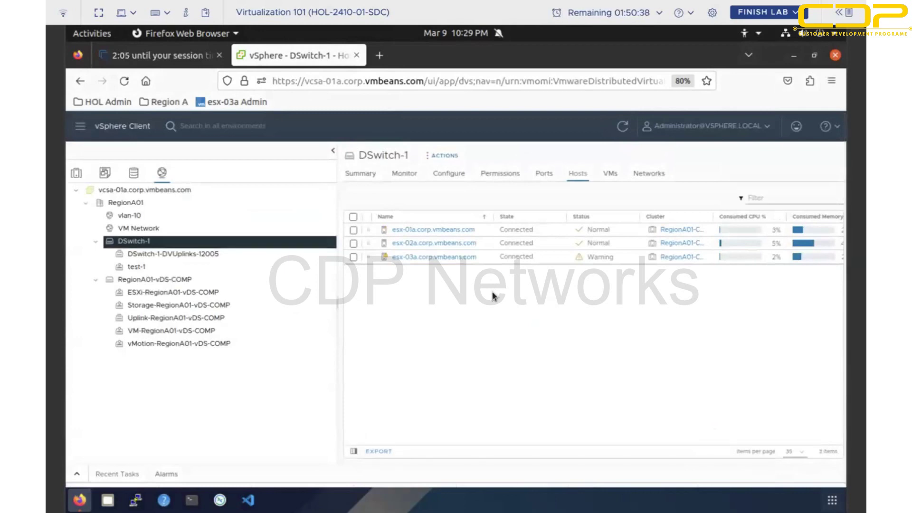
Open the virtual switches of host esx-01a.corp.vmbeans.com and examine its uplink adapters on DSwitch-1.
{"action": "left_click", "coordinate": [143, 269]}
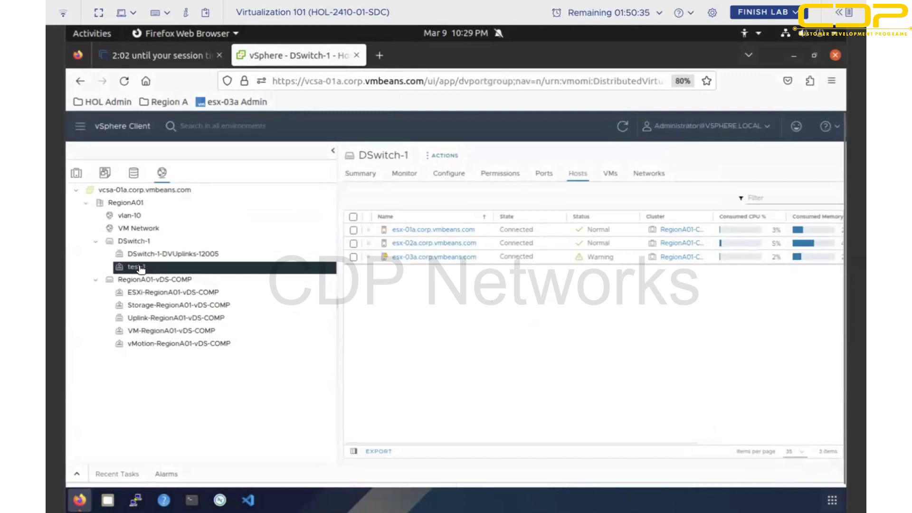
{"action": "left_click", "coordinate": [79, 175]}
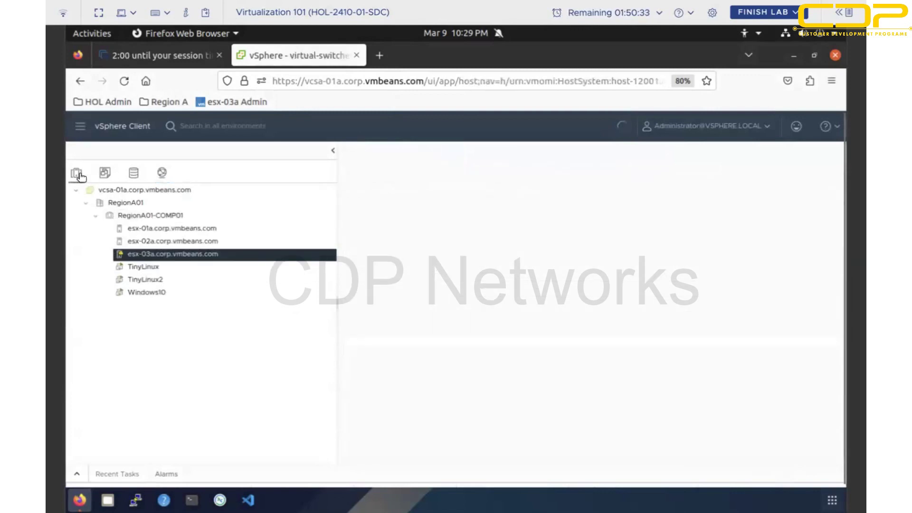
{"action": "left_click", "coordinate": [166, 230]}
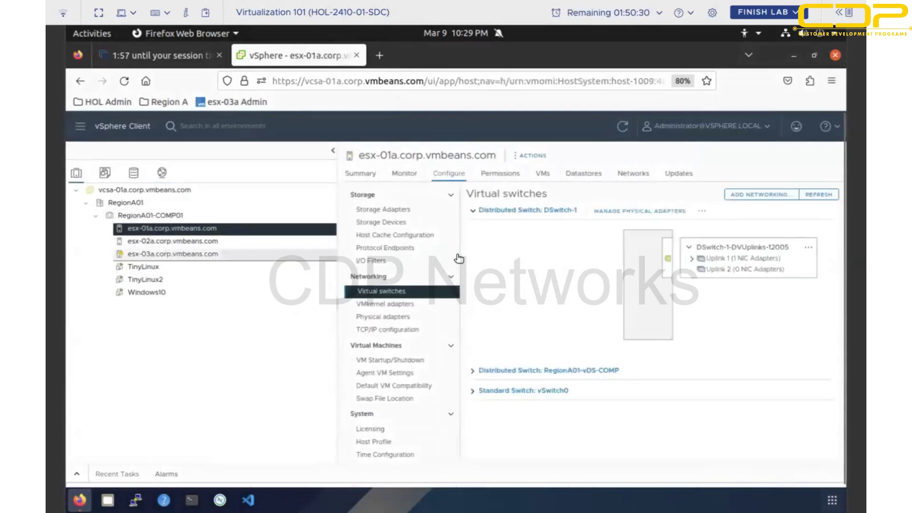